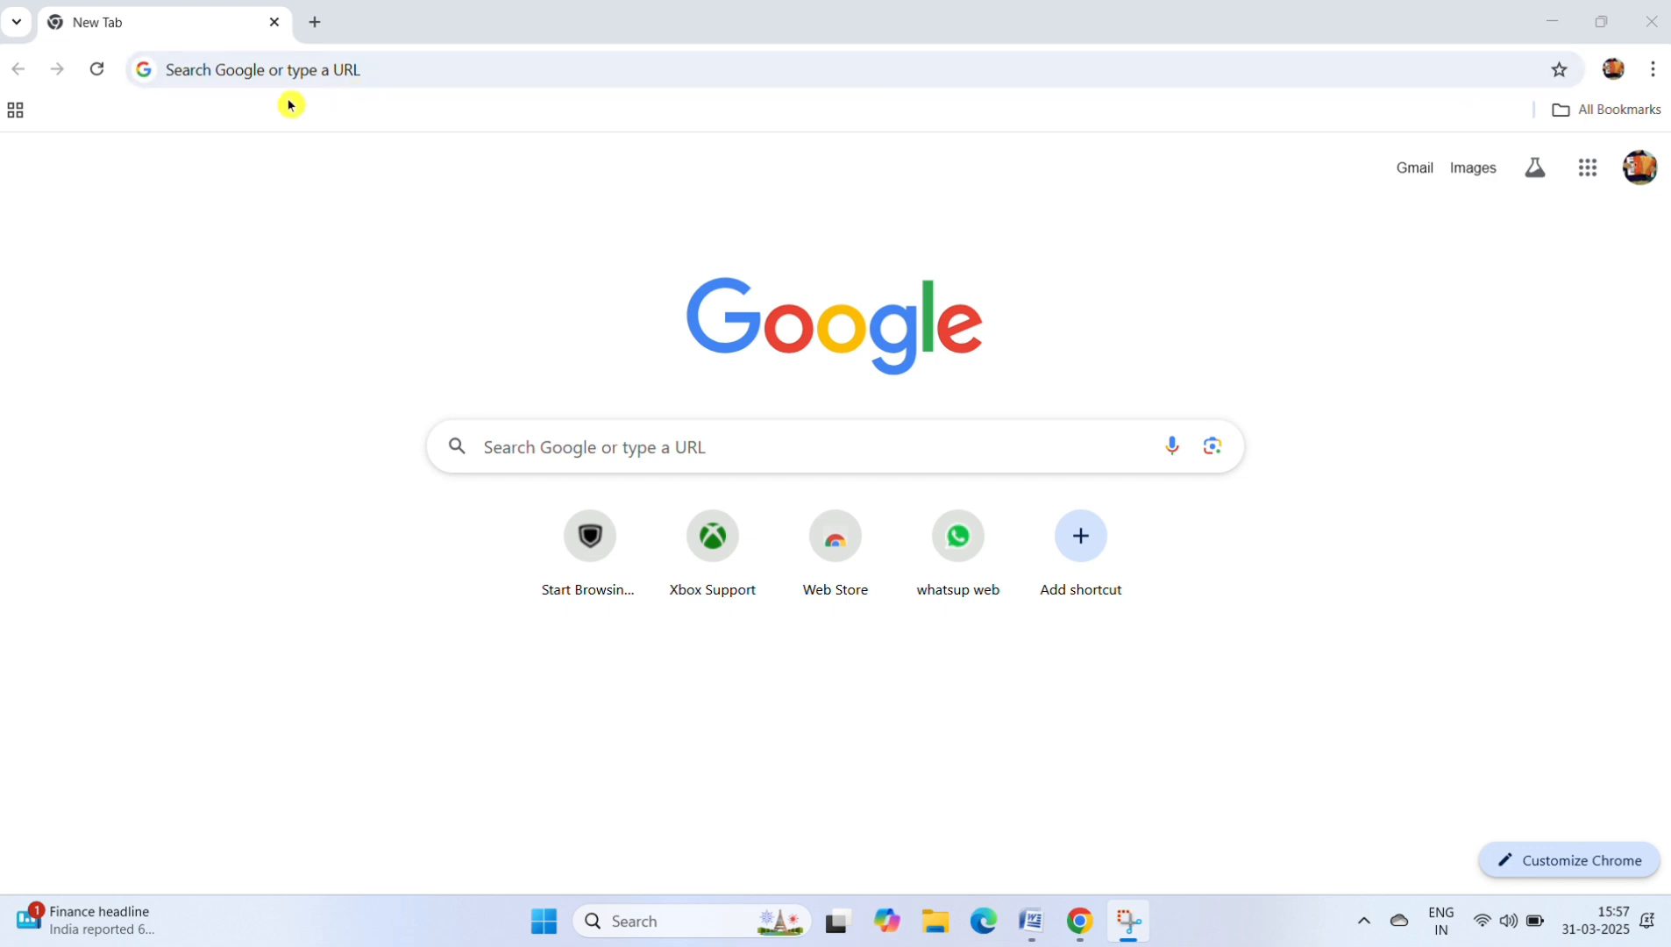
# Open the office login page at egramkachari.bihar.gov.in/Loginoffice.aspx
pyautogui.click(242, 69)
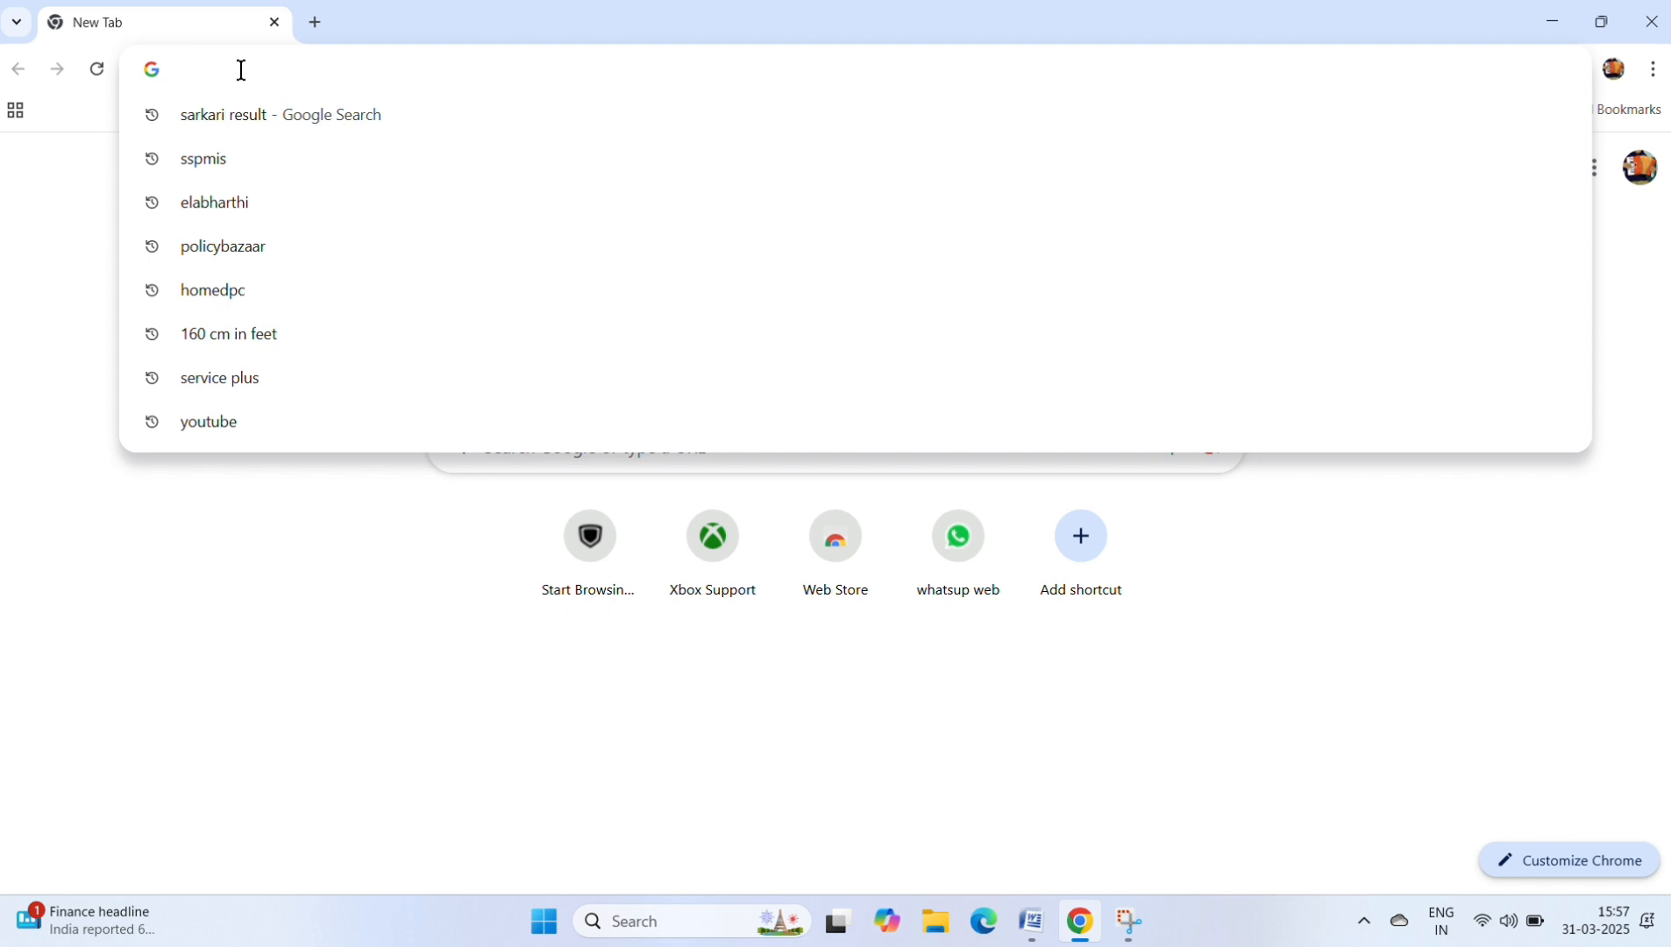
pyautogui.write('e')
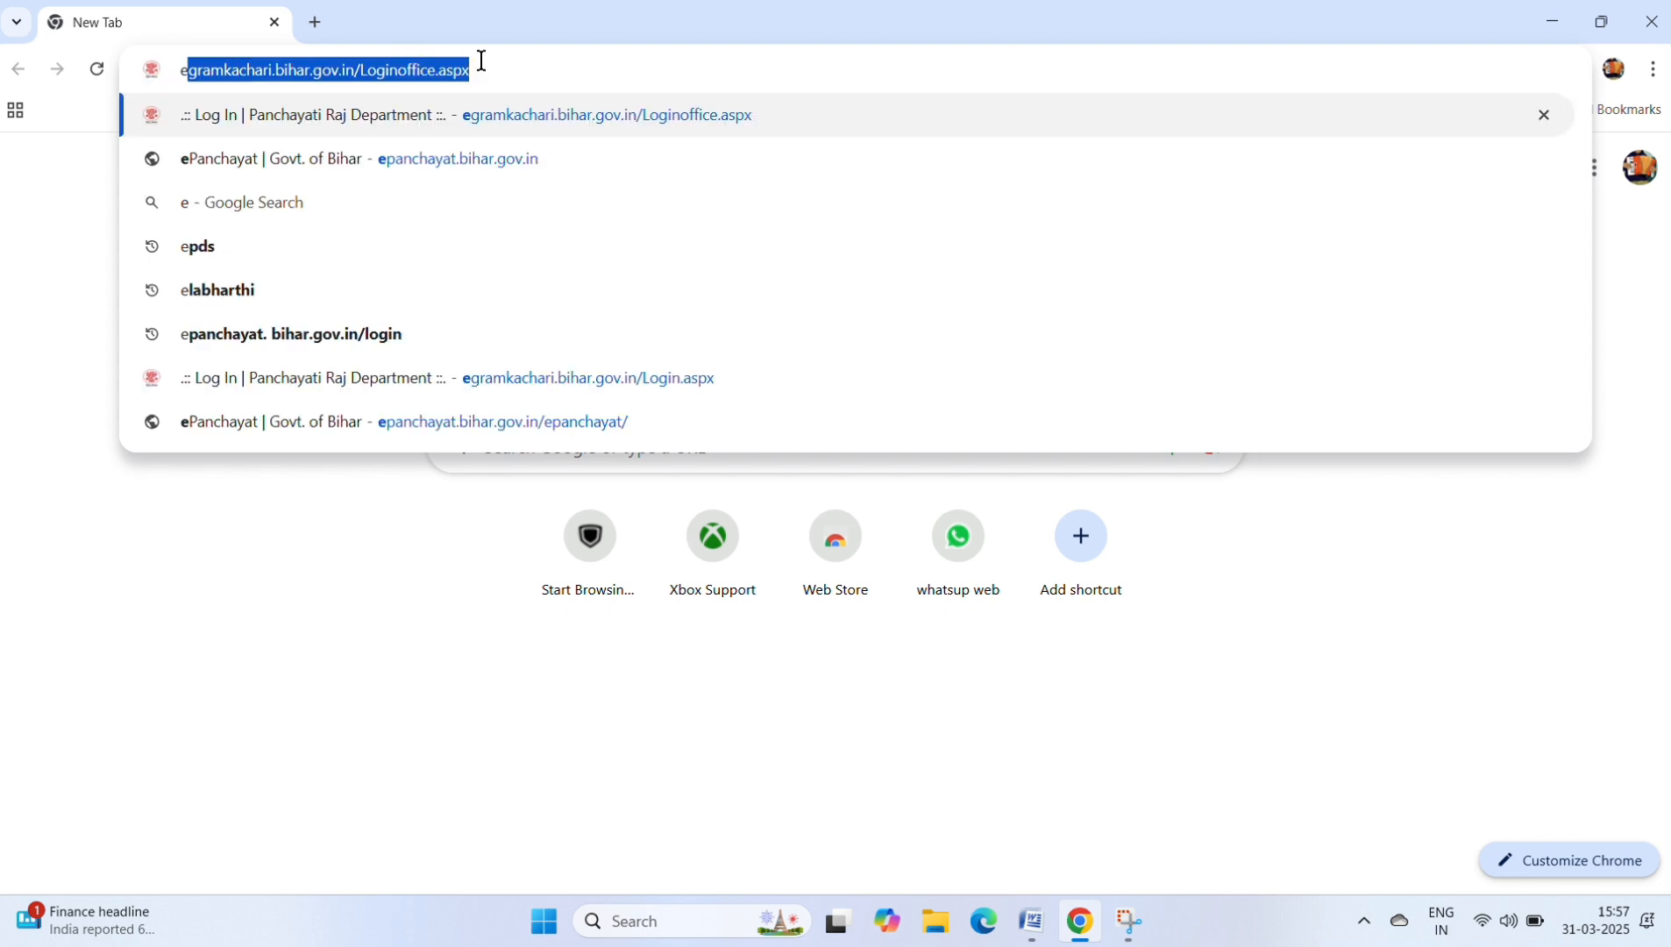
pyautogui.press('Return')
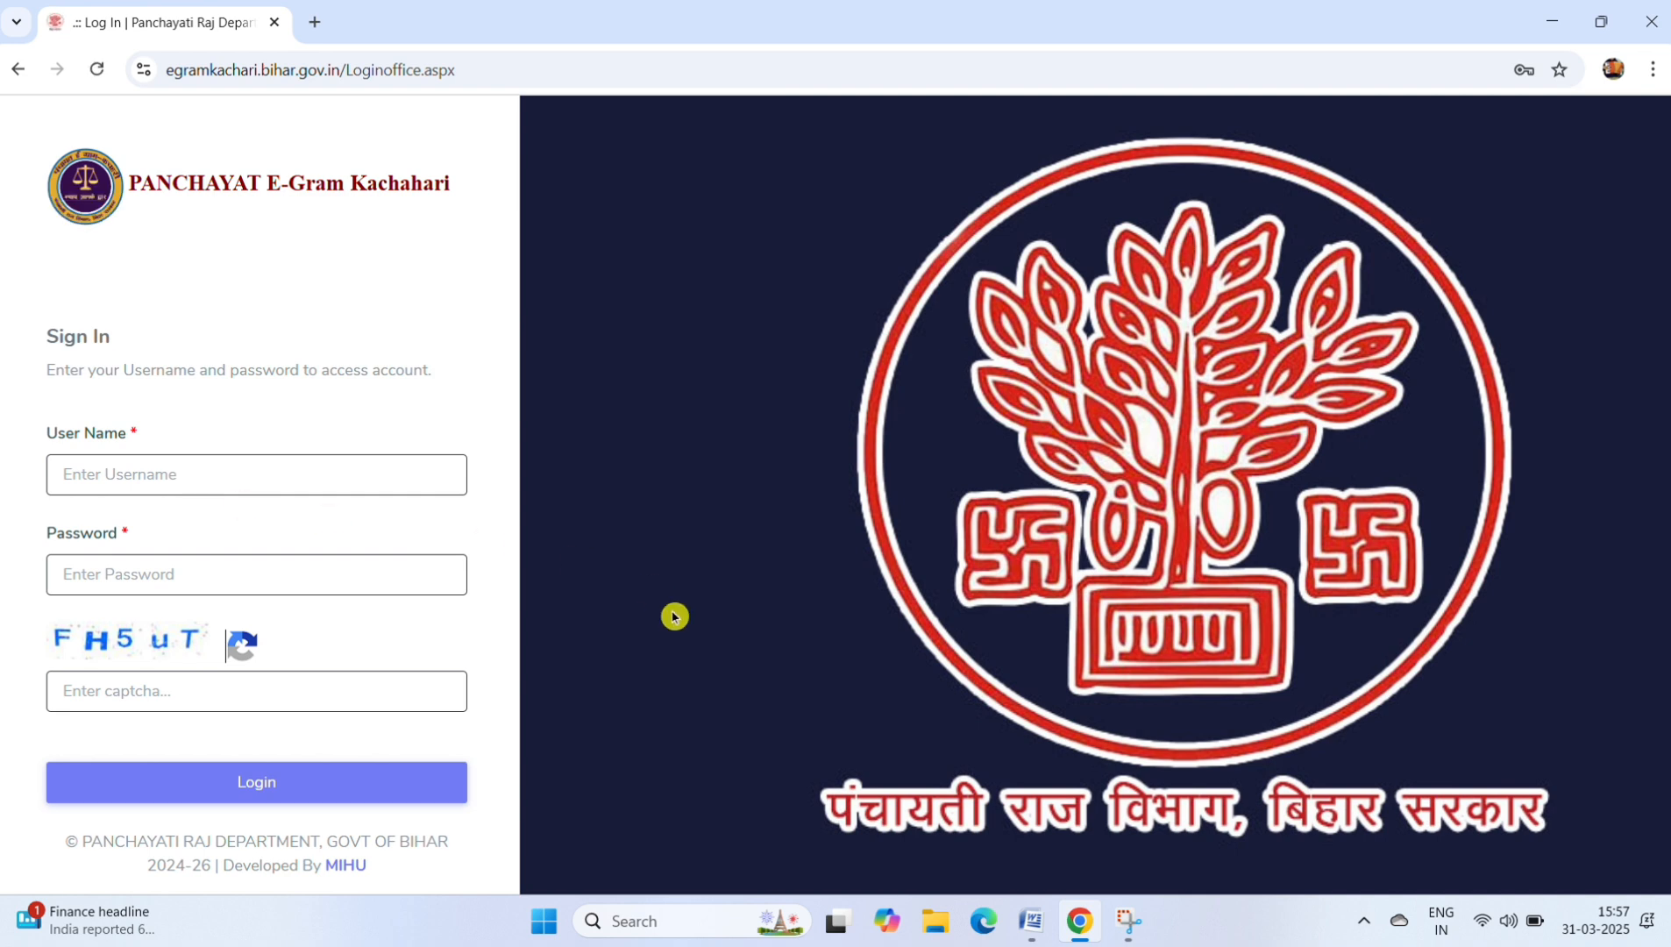
# Open the portal home page egramkachari.bihar.gov.in in a new browser tab
pyautogui.click(311, 21)
pyautogui.write('e')
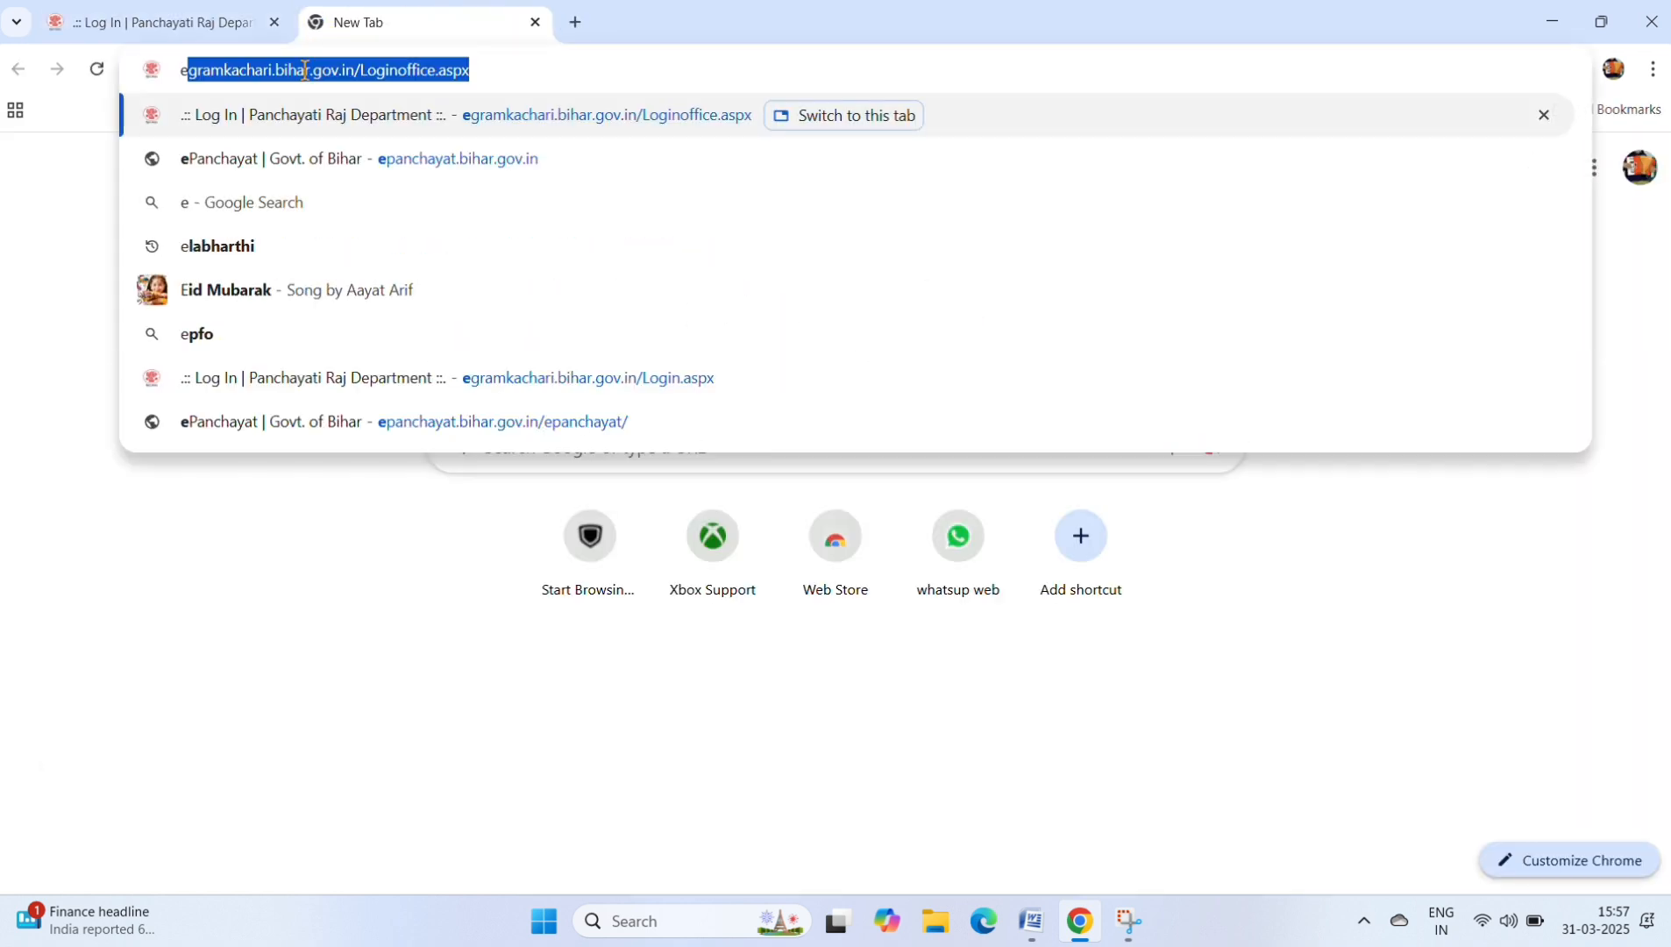
pyautogui.press('Right')
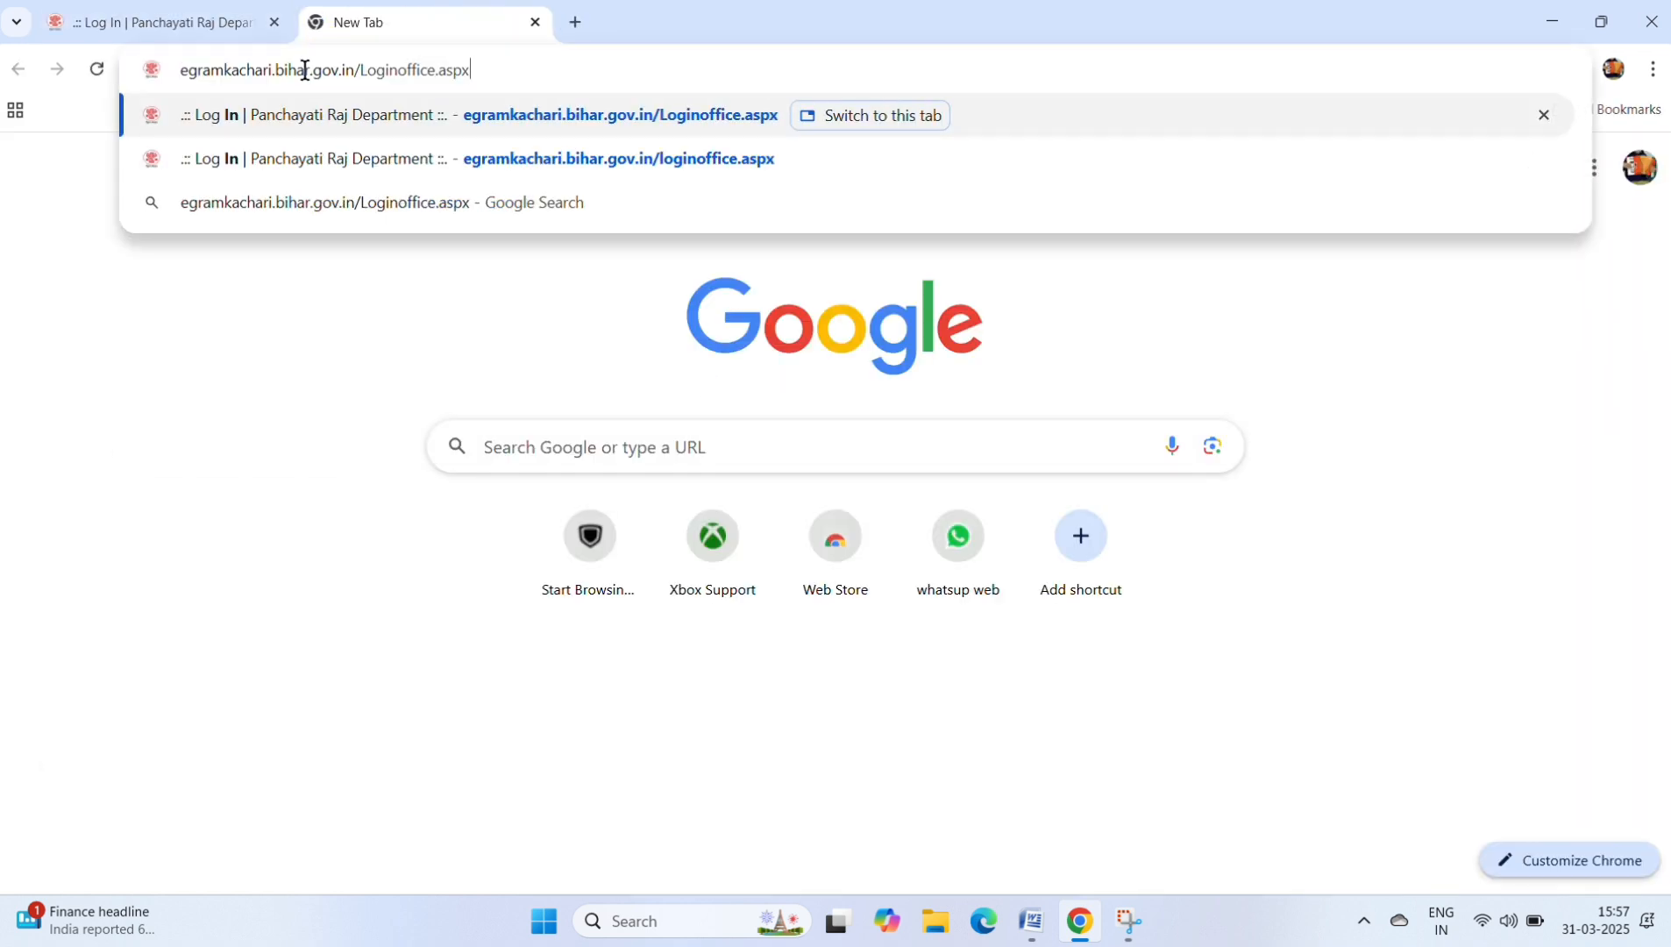
pyautogui.press('BackSpace')
pyautogui.press('BackSpace')
pyautogui.press('BackSpace')
pyautogui.press('BackSpace')
pyautogui.press('BackSpace')
pyautogui.press('BackSpace')
pyautogui.press('BackSpace')
pyautogui.press('BackSpace')
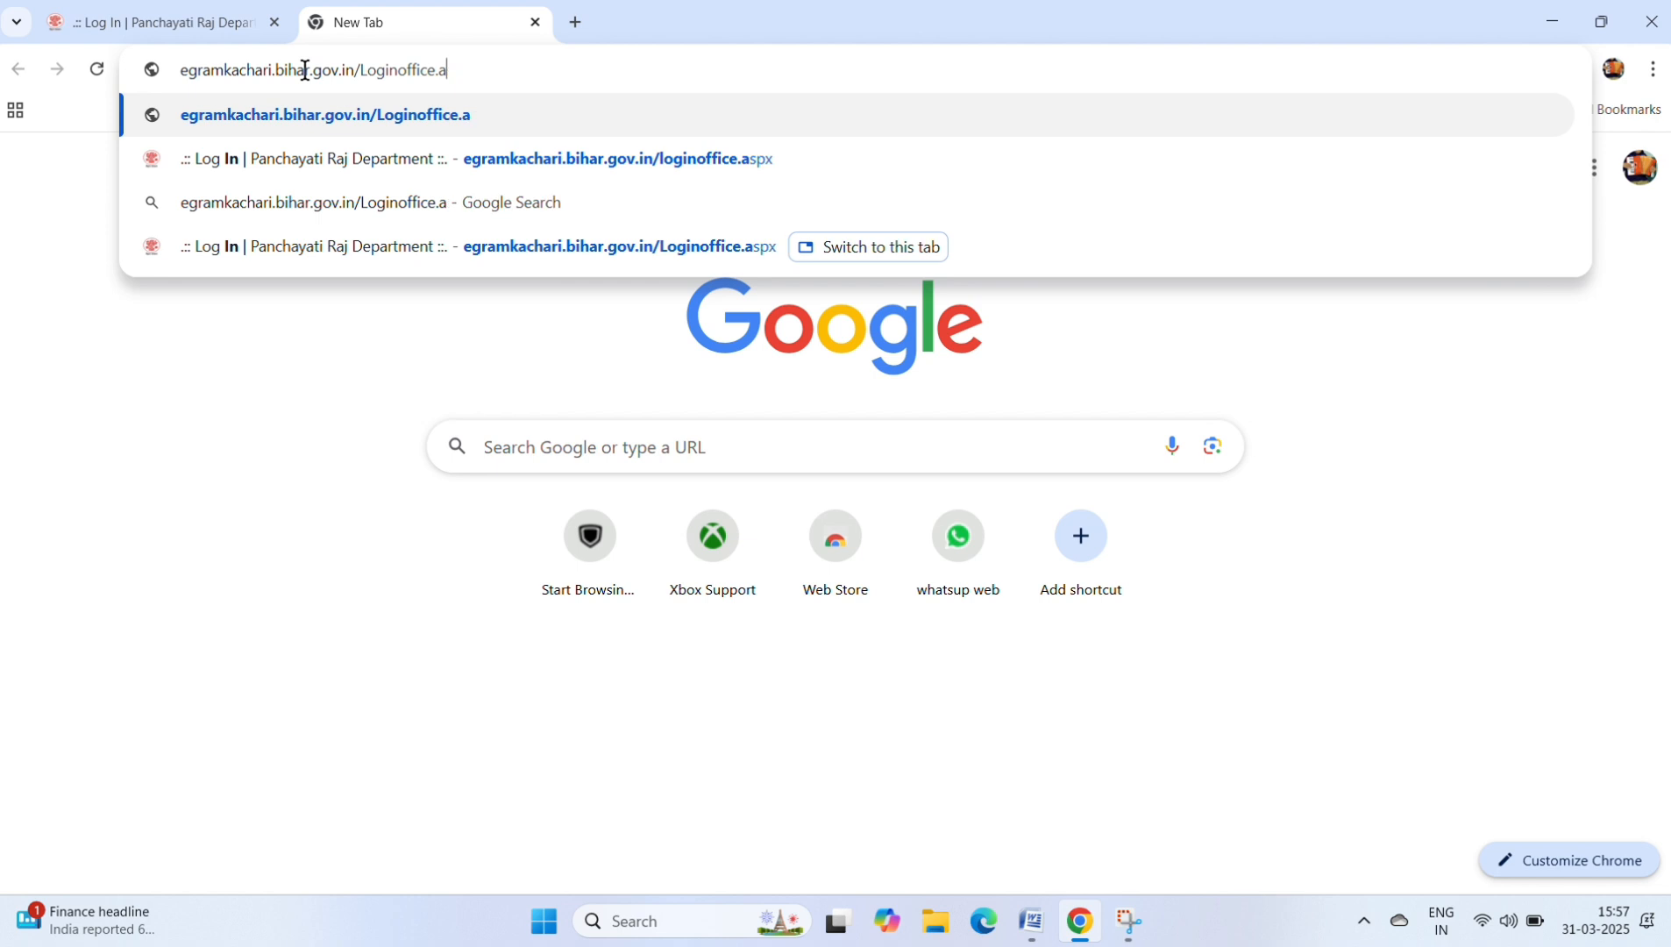
pyautogui.press('BackSpace')
pyautogui.press('BackSpace')
pyautogui.press('BackSpace')
pyautogui.press('BackSpace')
pyautogui.press('BackSpace')
pyautogui.press('BackSpace')
pyautogui.press('BackSpace')
pyautogui.press('BackSpace')
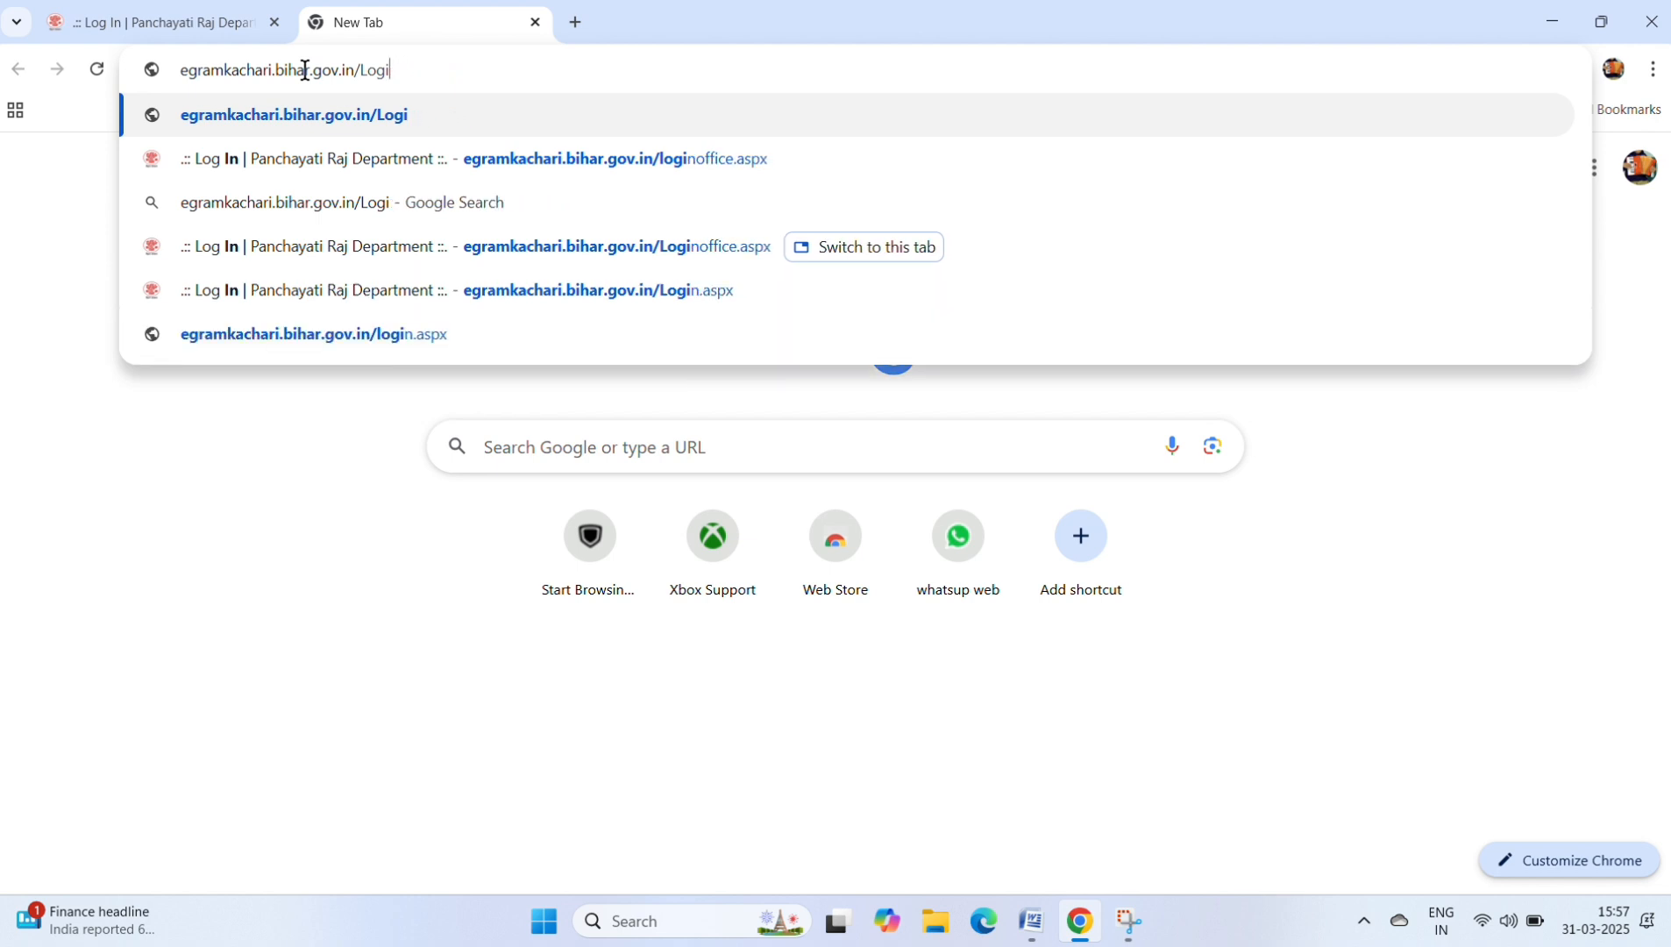
pyautogui.press('BackSpace')
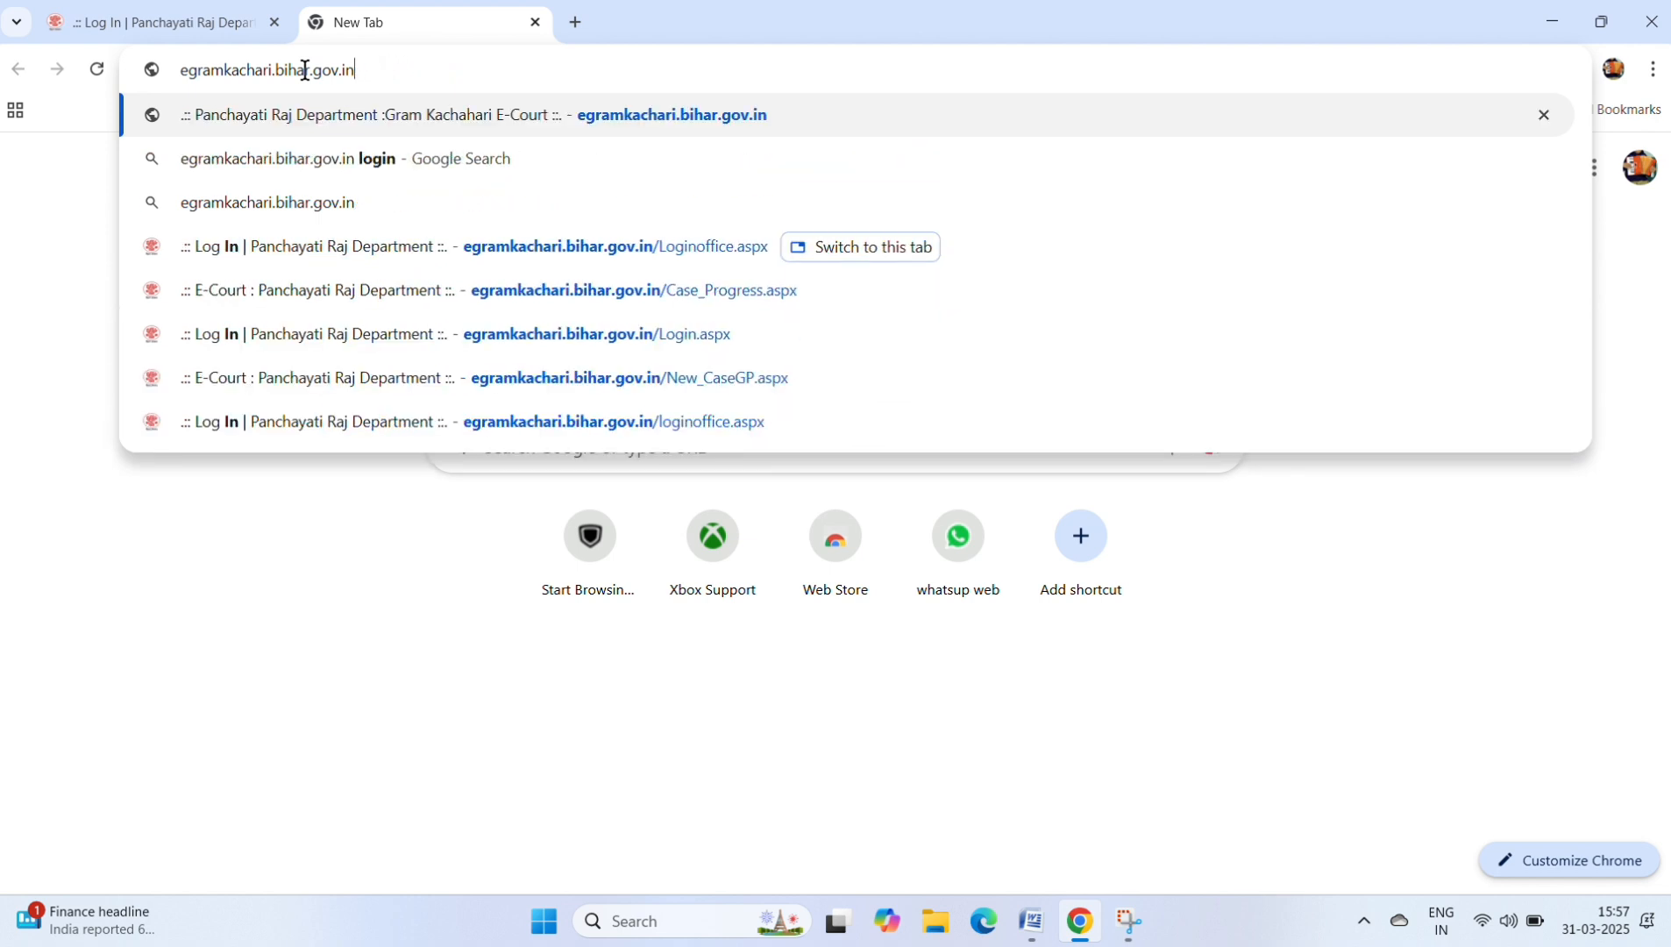
pyautogui.press('Return')
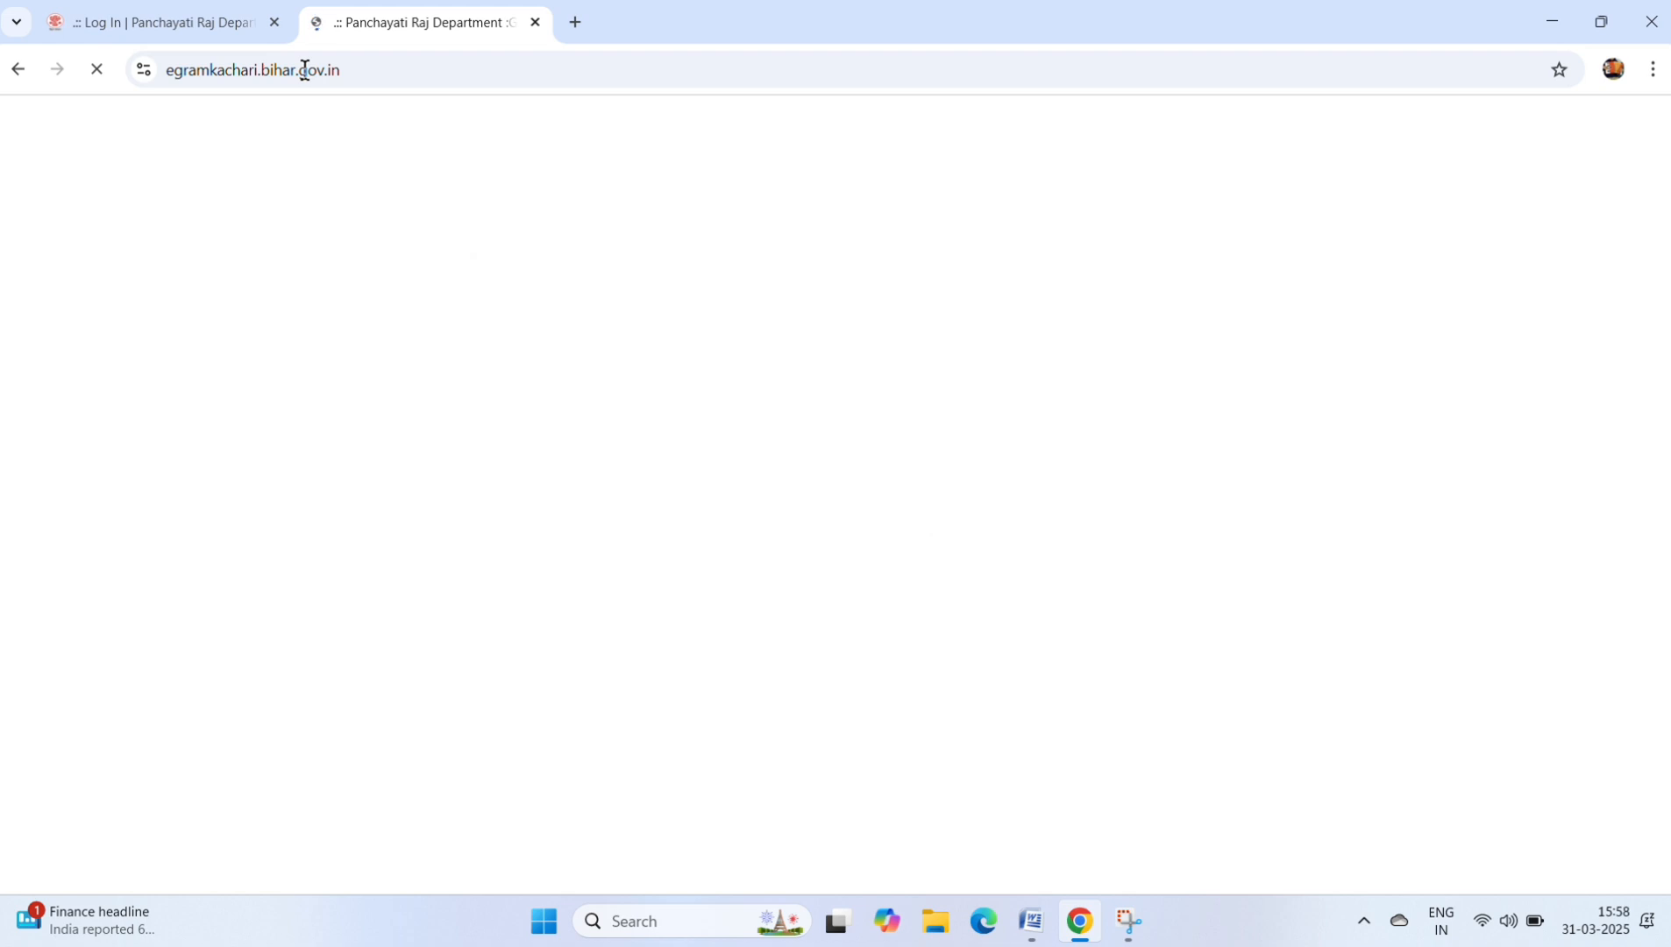
# Check the two portal addresses listed in the Microsoft Word document, and return to the portal home page in Chrome
pyautogui.click(145, 16)
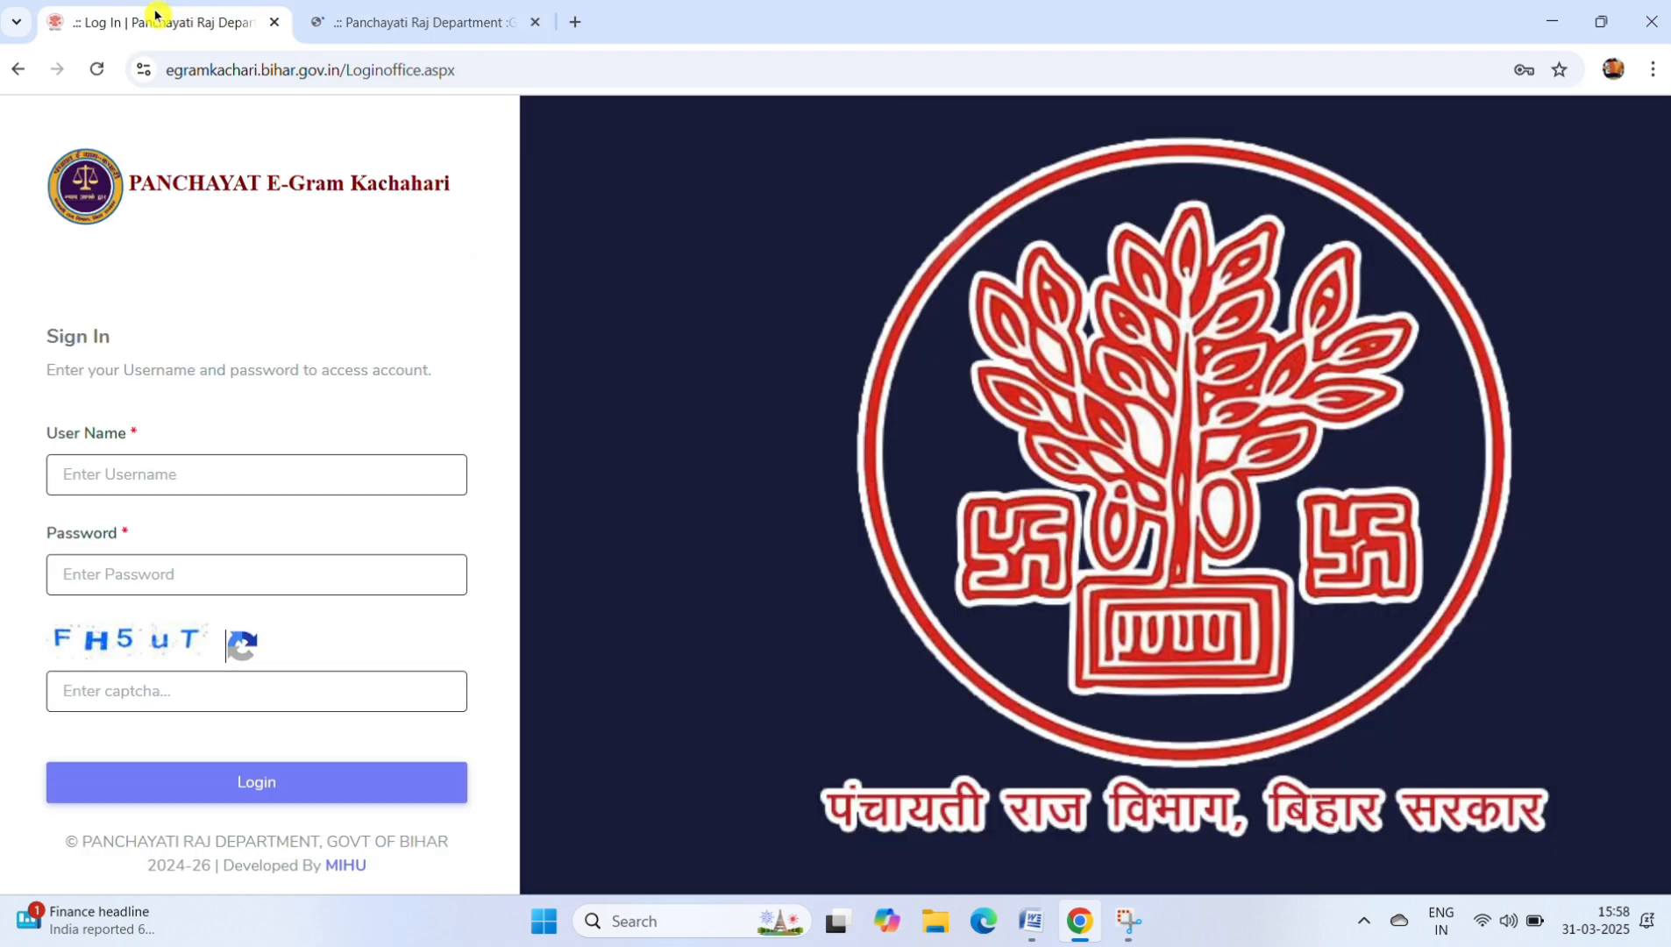
pyautogui.click(368, 12)
pyautogui.moveTo(1033, 929)
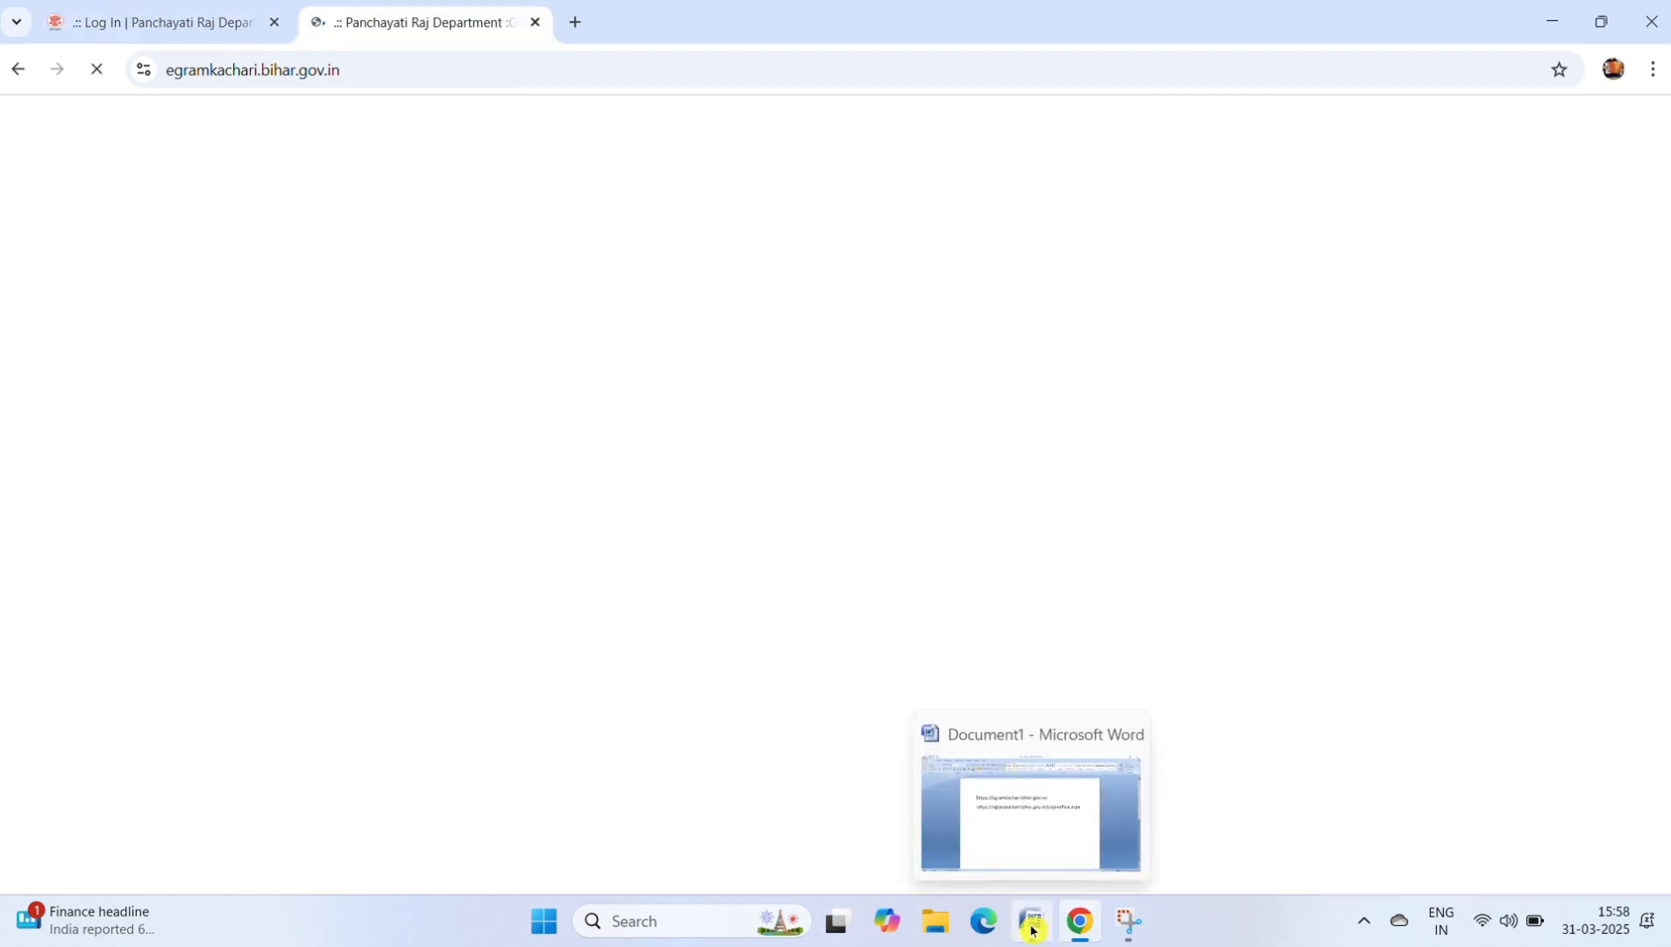
pyautogui.click(1011, 846)
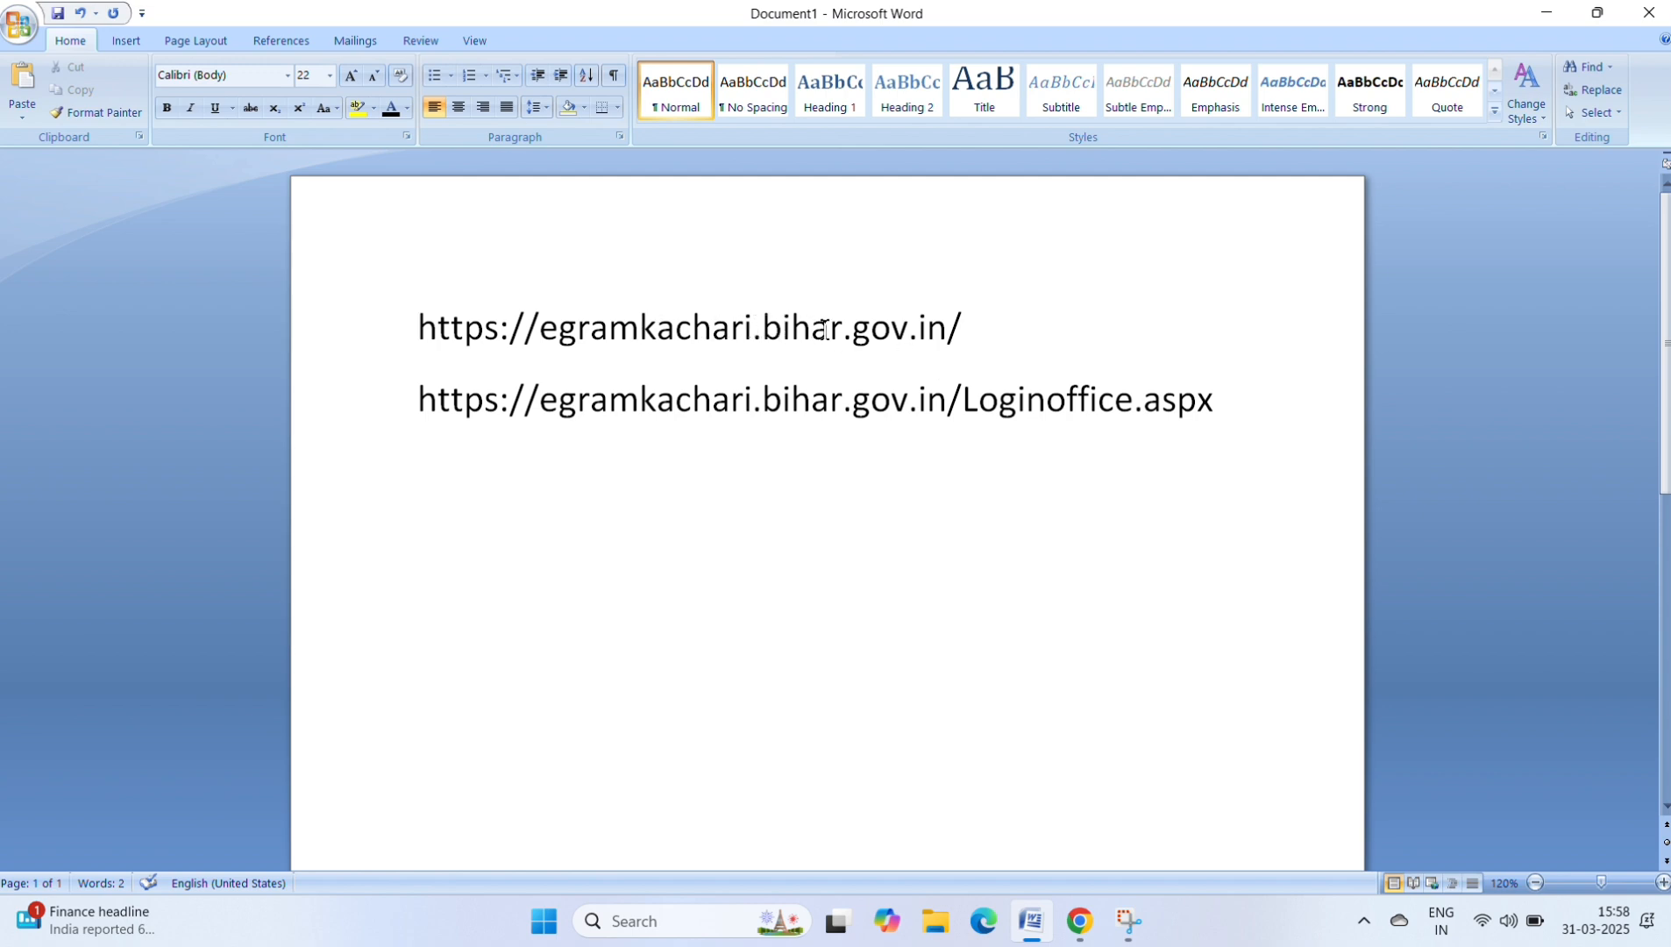
pyautogui.moveTo(1085, 926)
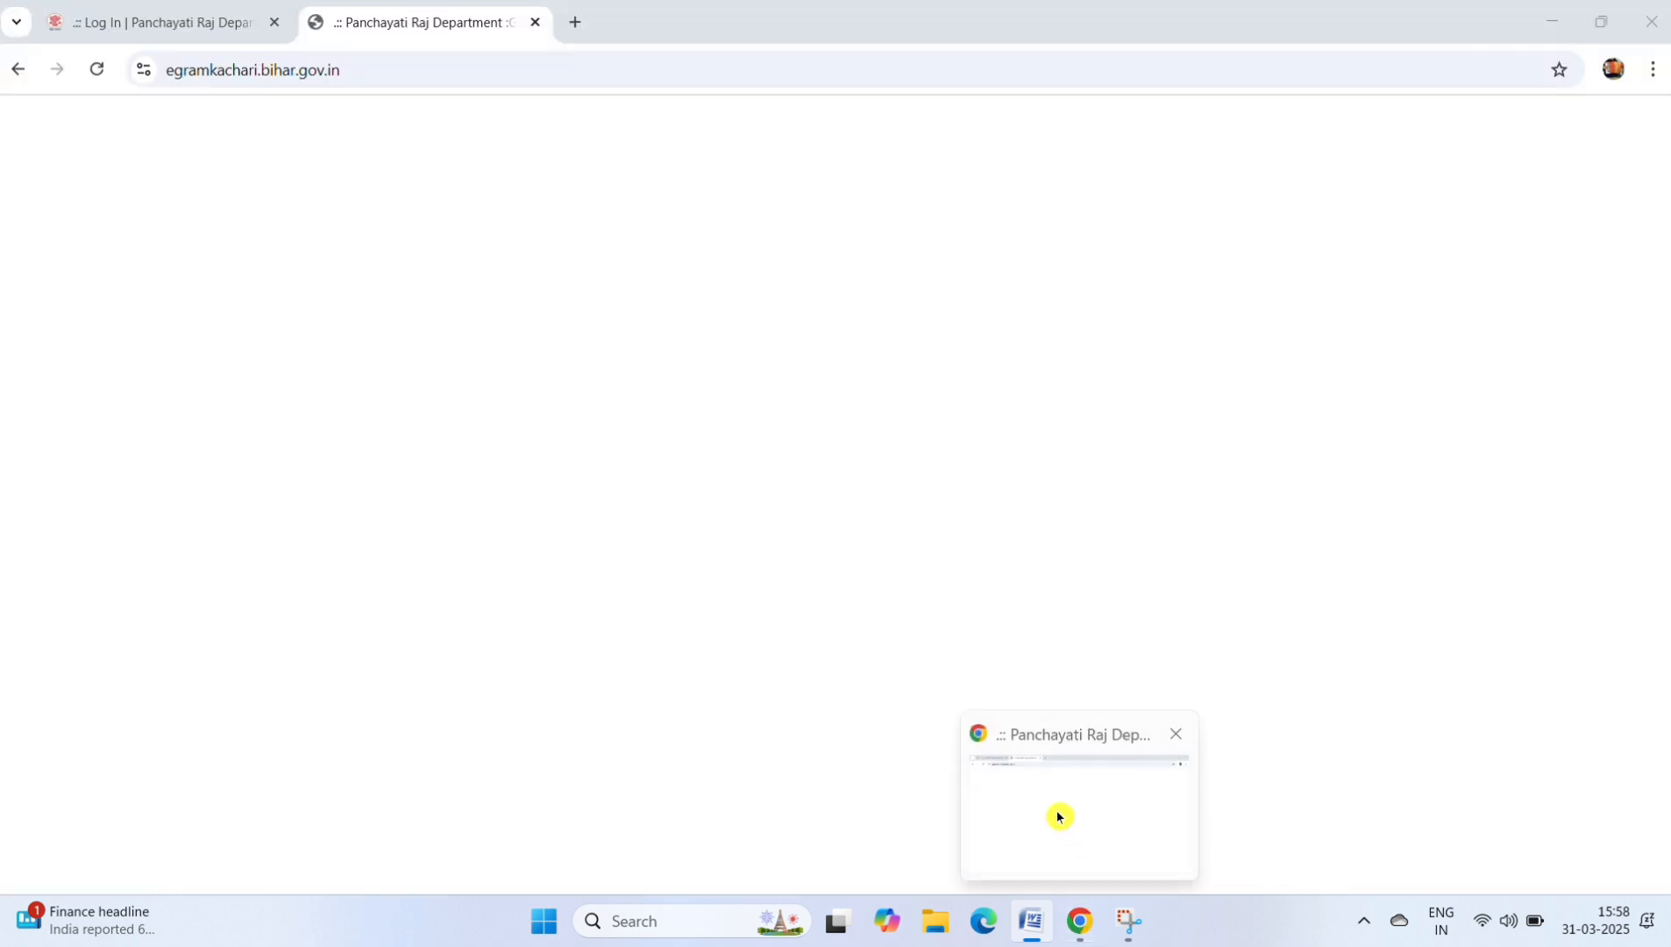
pyautogui.click(1059, 812)
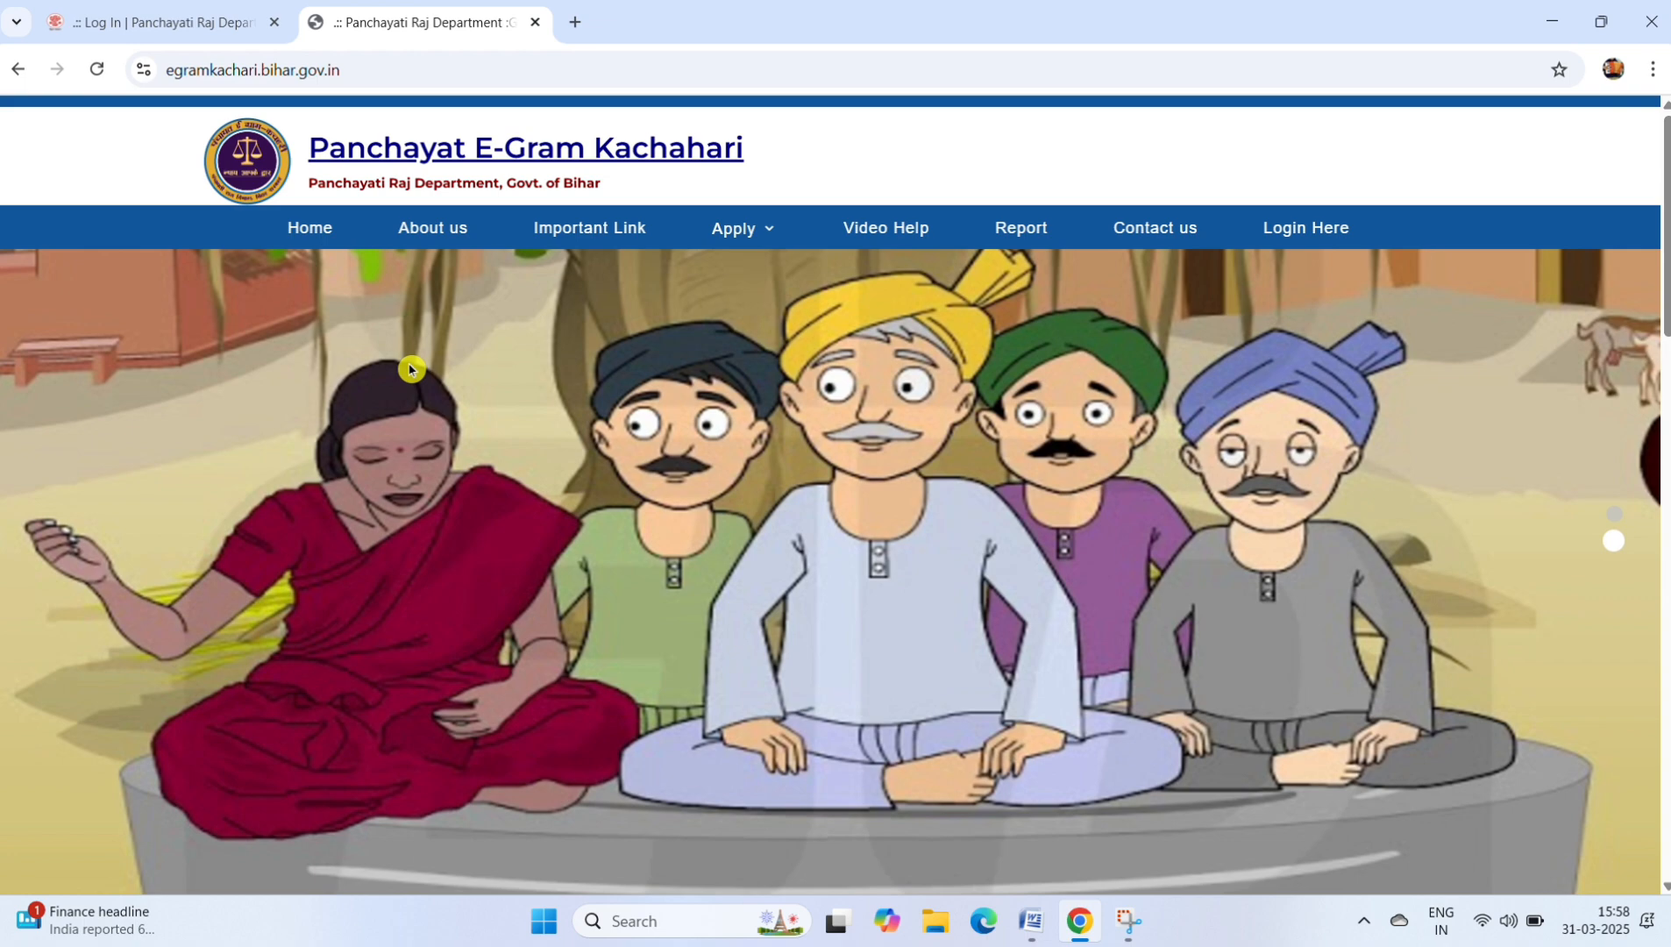
# Log in on the office login page with the saved gram panchayat credentials, entering the Windows PIN and the captcha
pyautogui.click(202, 19)
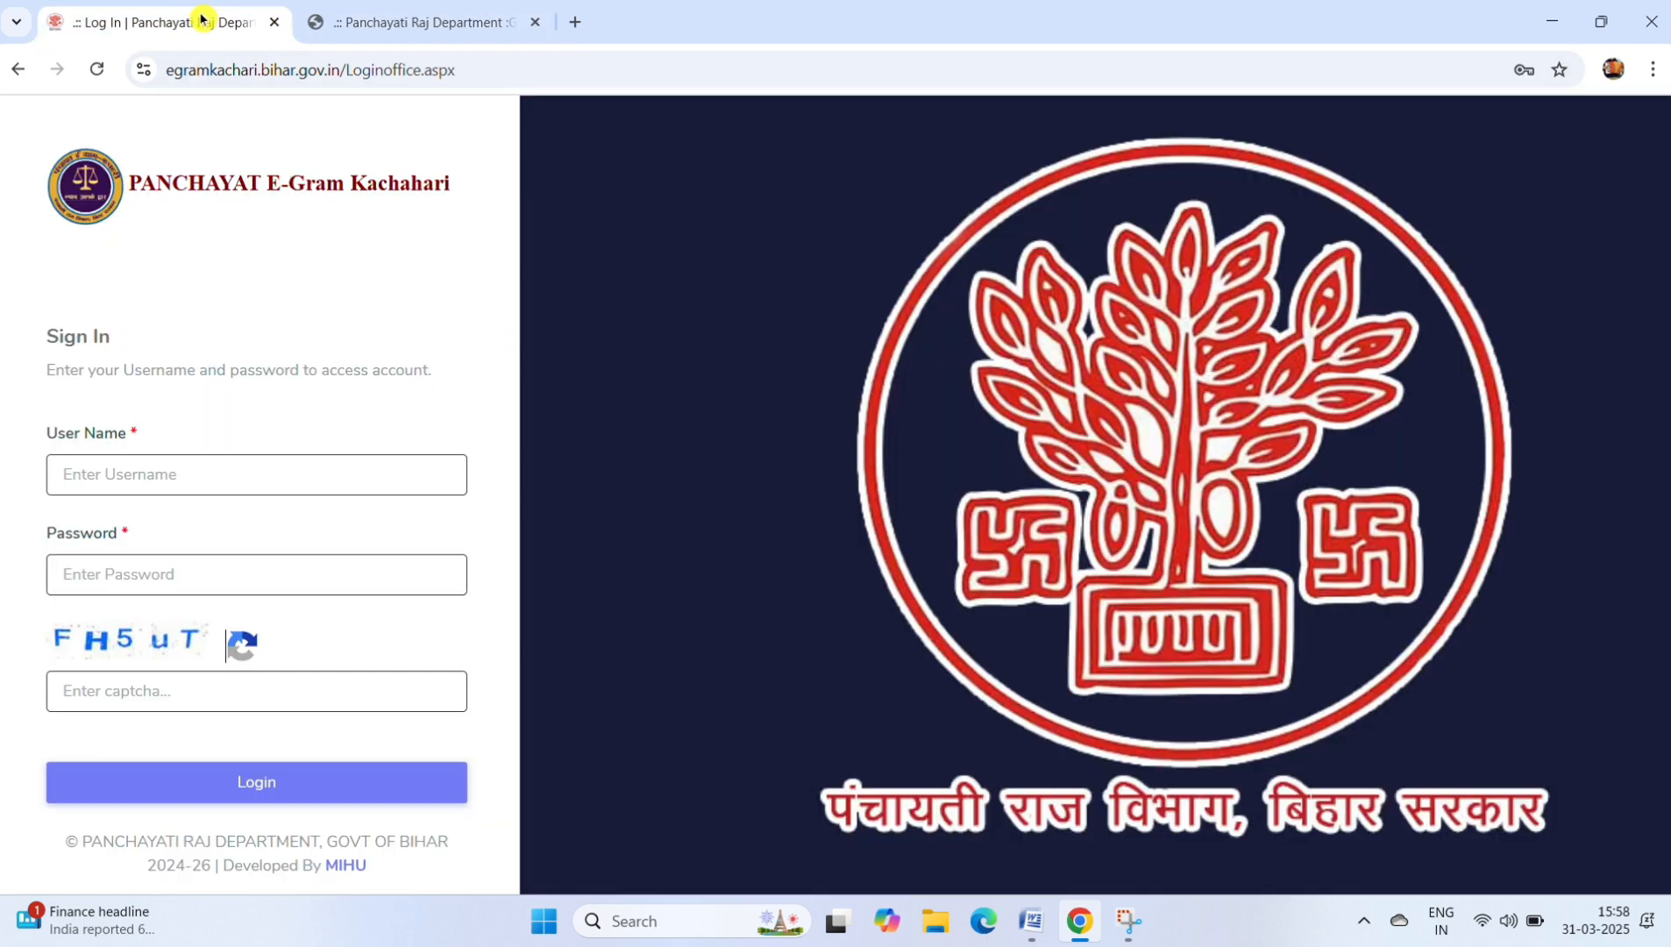
pyautogui.click(281, 474)
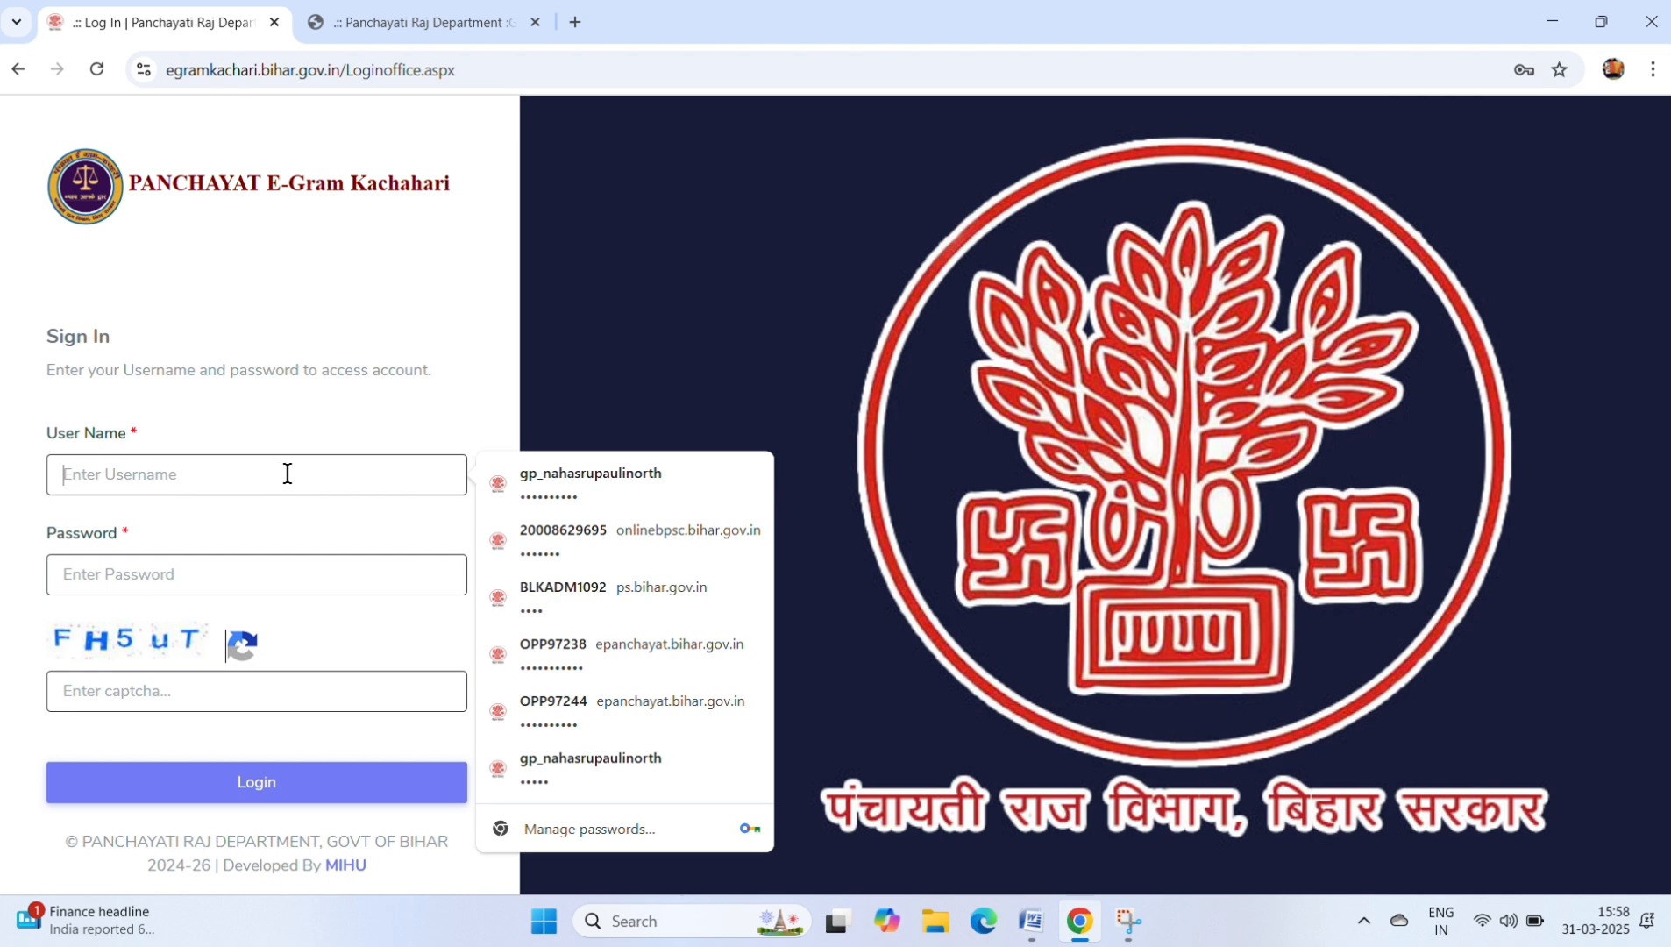
pyautogui.click(548, 497)
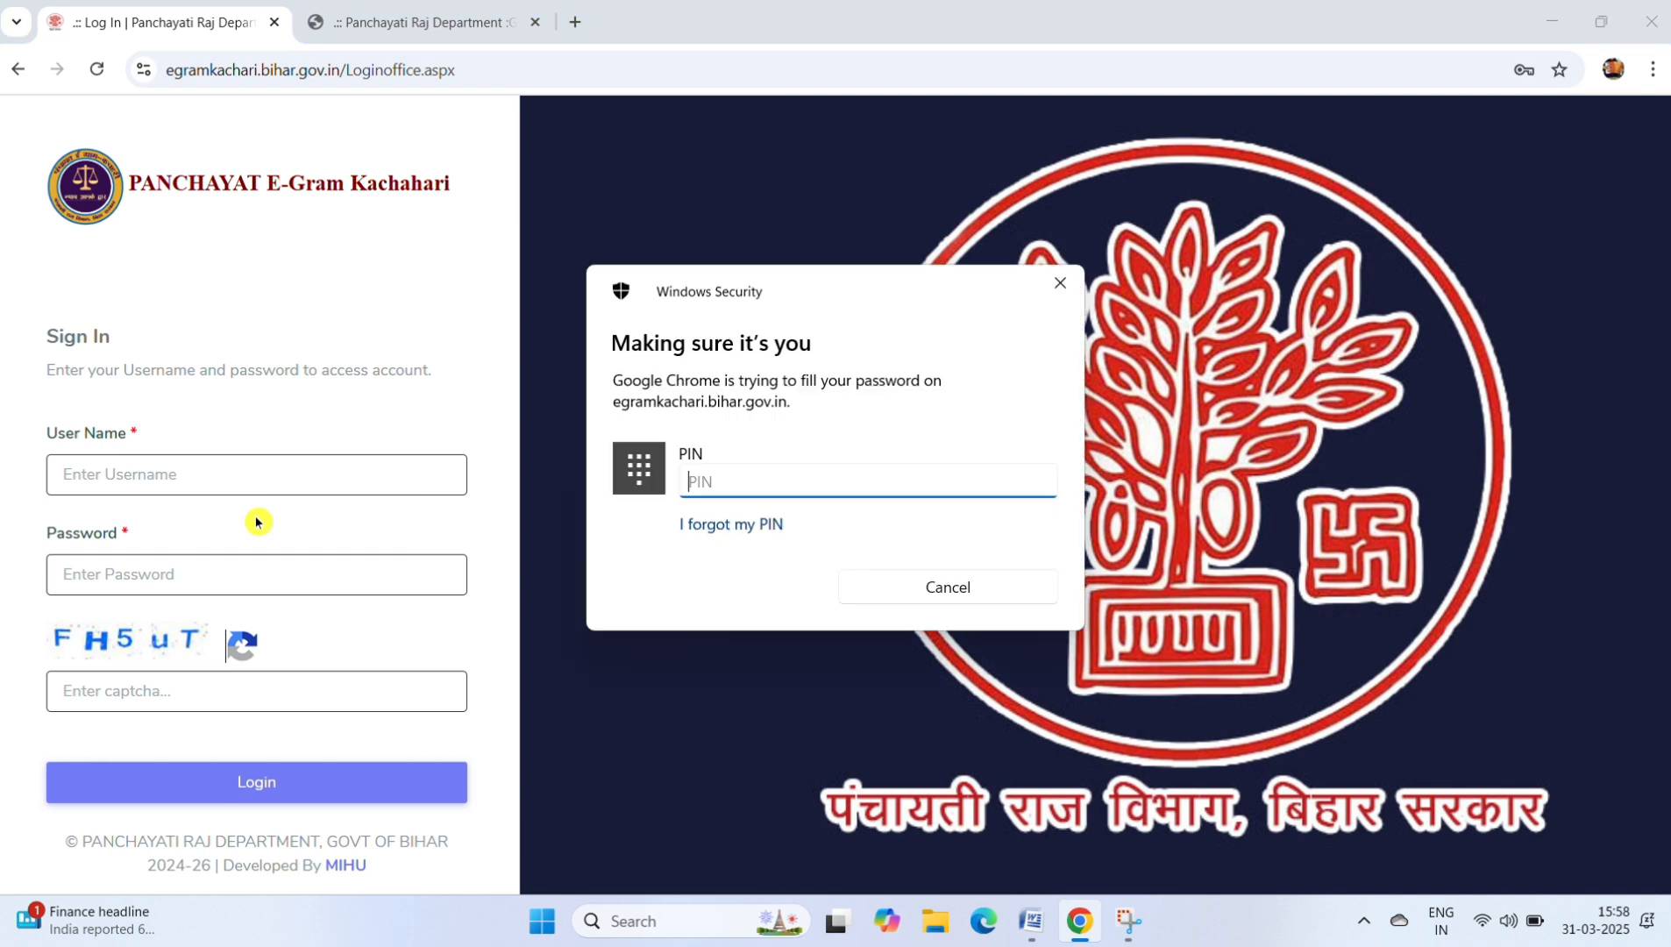
pyautogui.write('1•••')
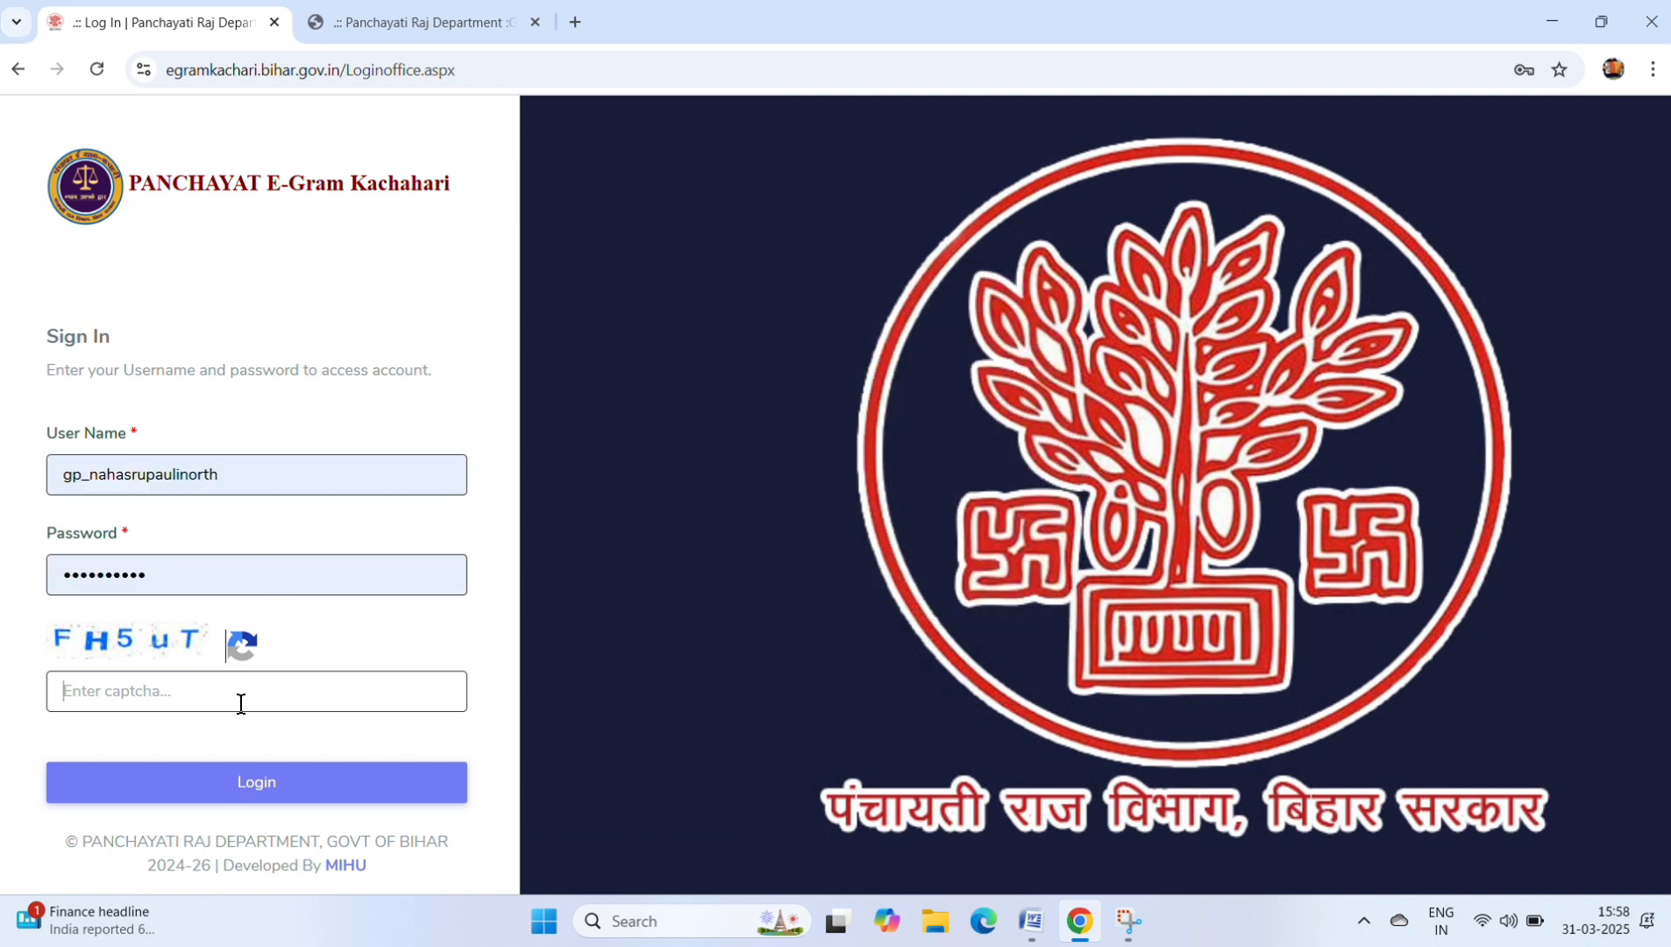
pyautogui.click(241, 703)
pyautogui.write('FH5uT')
pyautogui.click(250, 789)
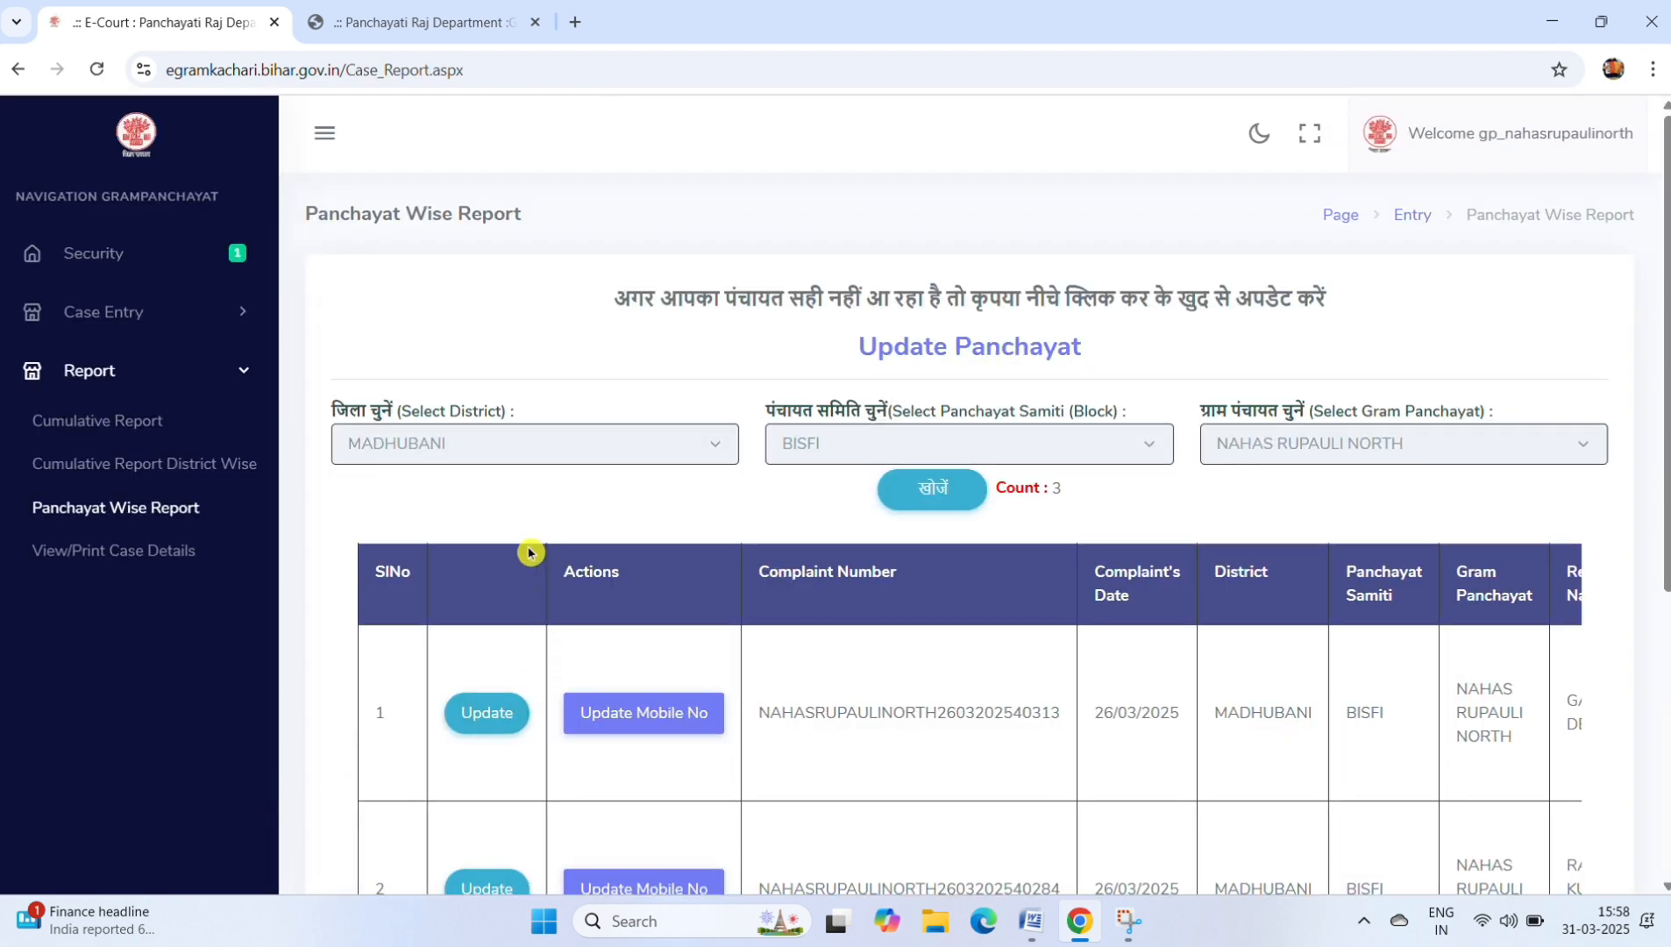
# Look through the Panchayat Wise Report's case list and open the Add New Case form
pyautogui.scroll(-5, 348, 394)
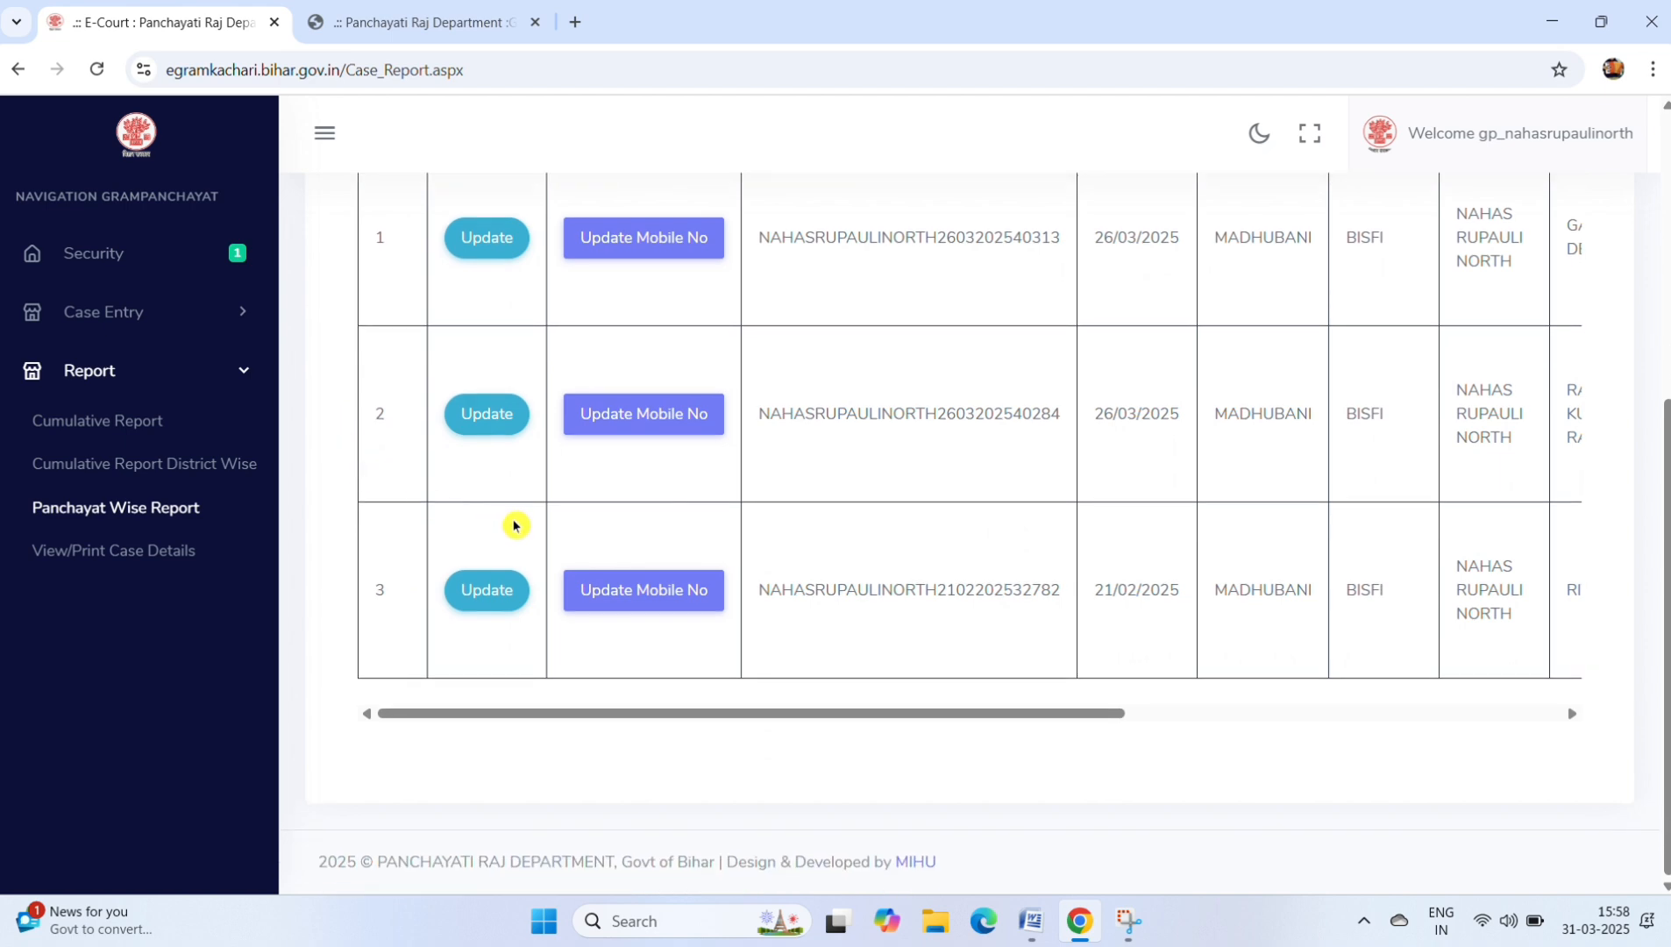
pyautogui.scroll(4, 526, 524)
pyautogui.scroll(2, 526, 526)
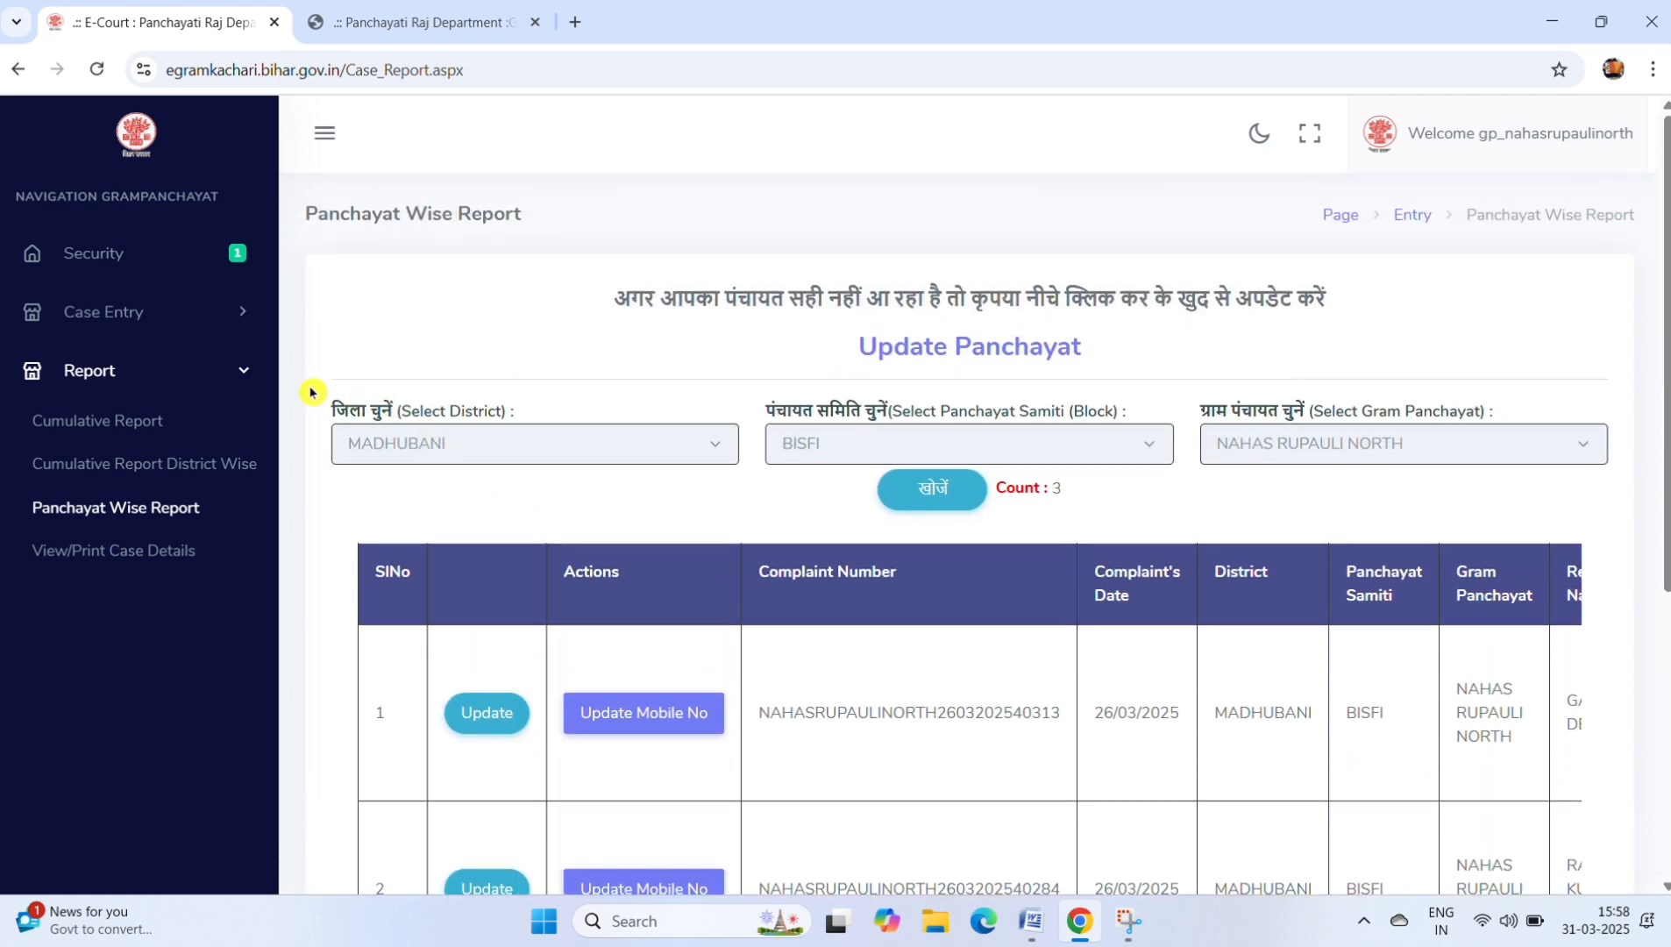
pyautogui.click(184, 313)
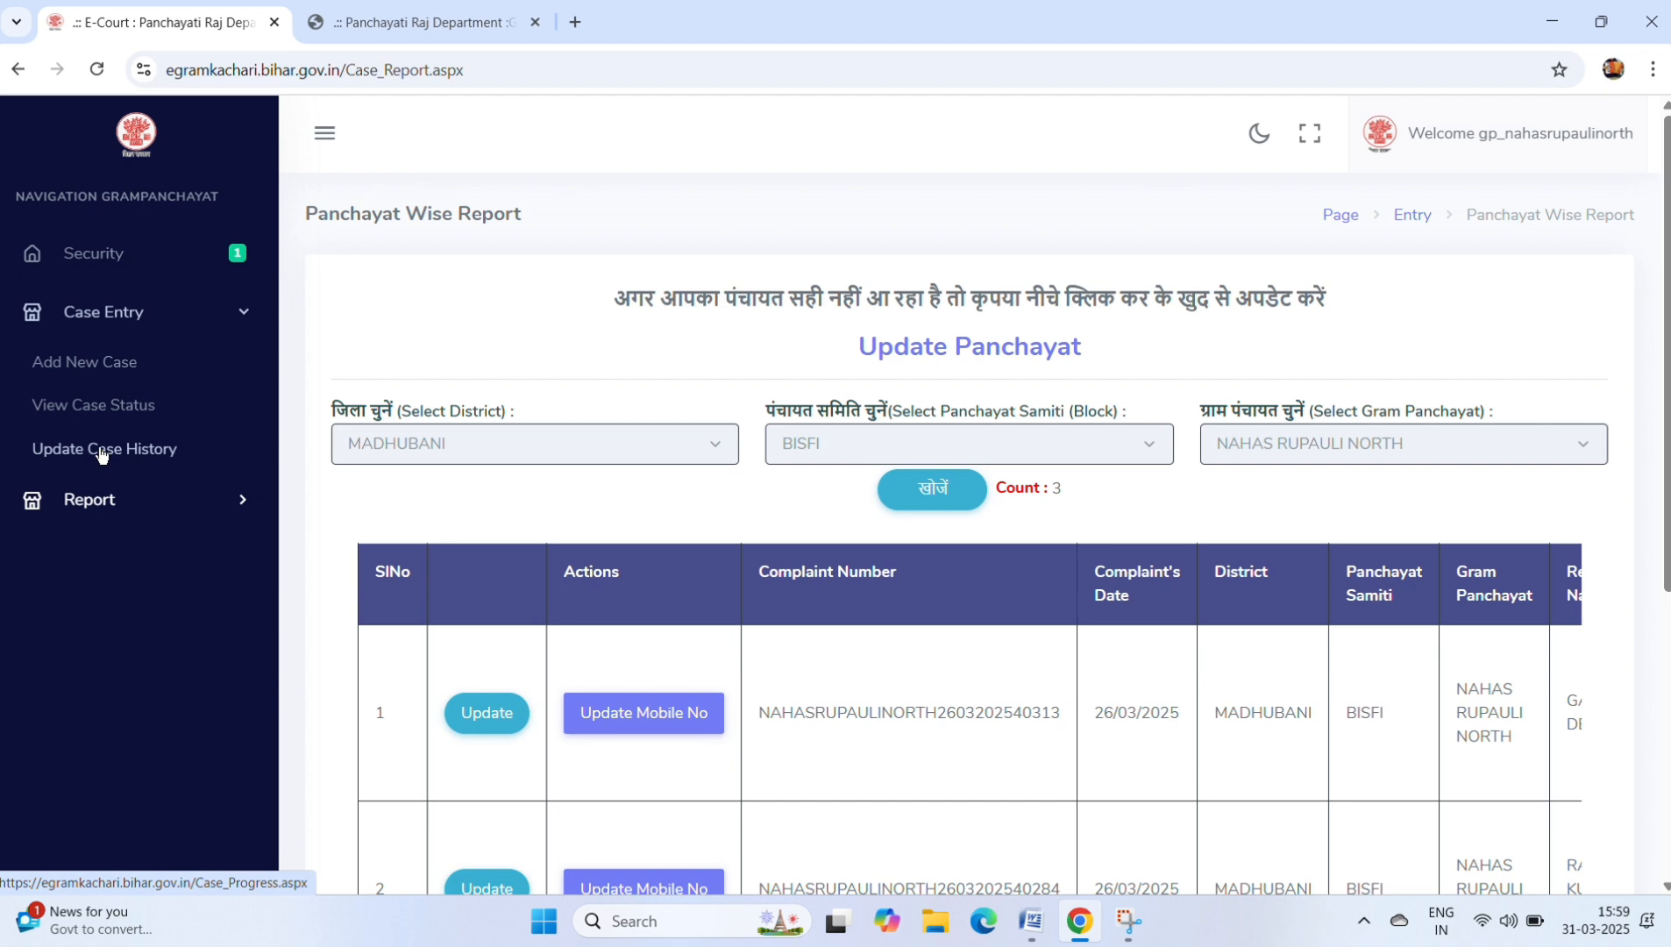
pyautogui.click(97, 364)
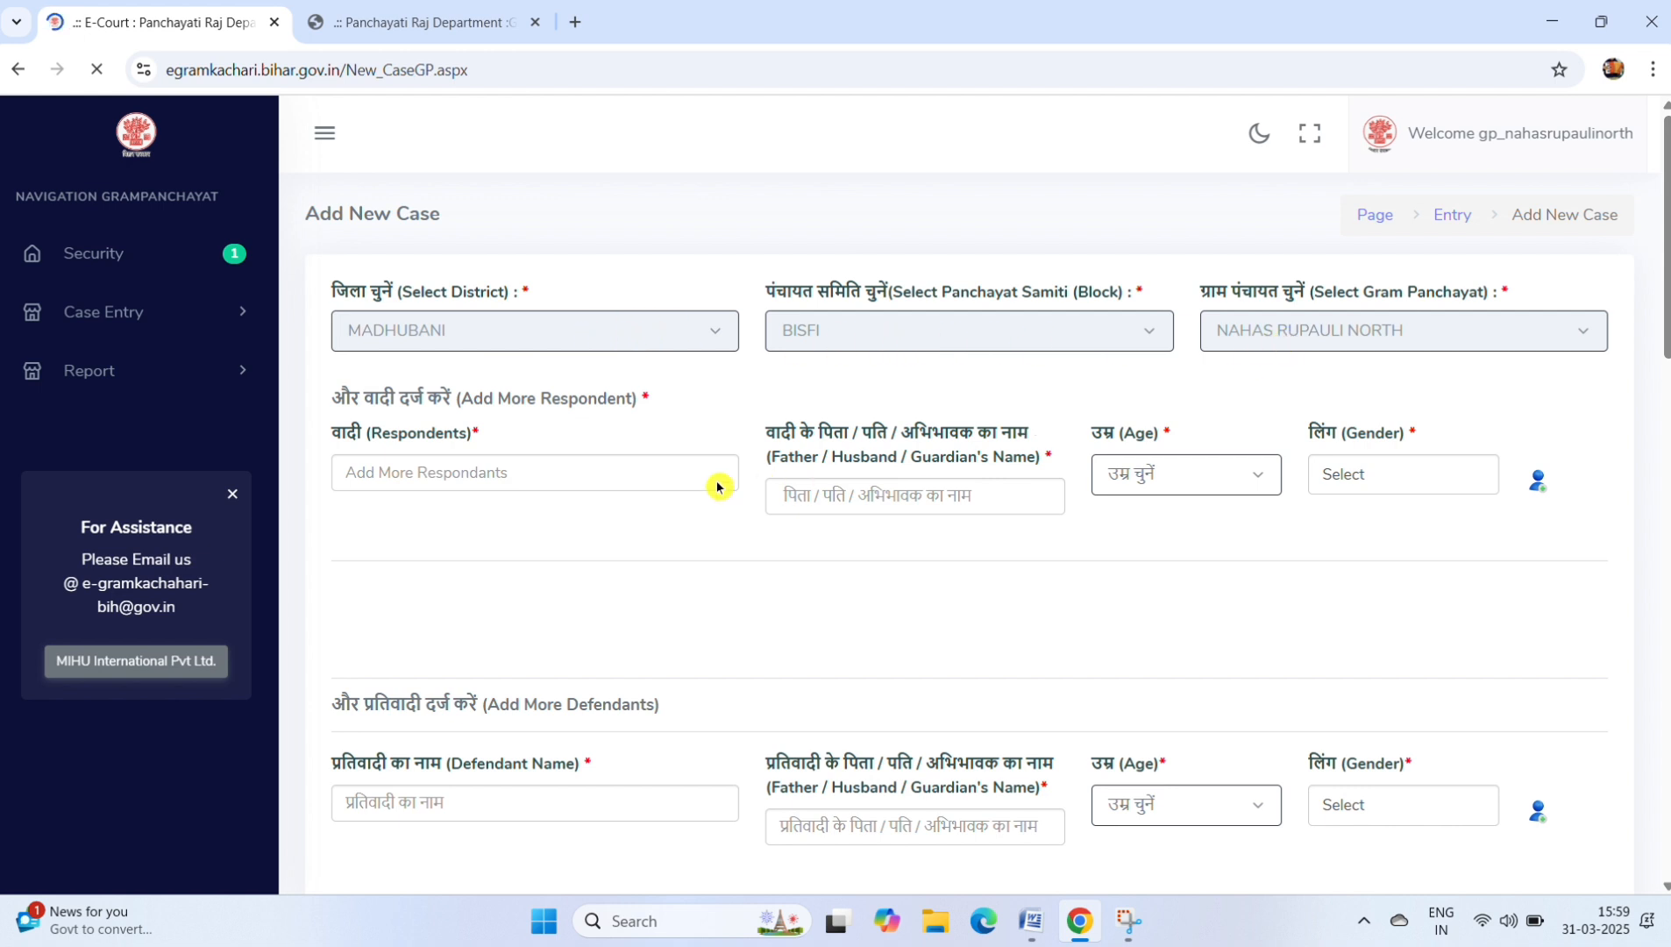
# Examine the respondent's name, father/husband/guardian, age and gender fields on the new case form without filling them in
pyautogui.click(414, 469)
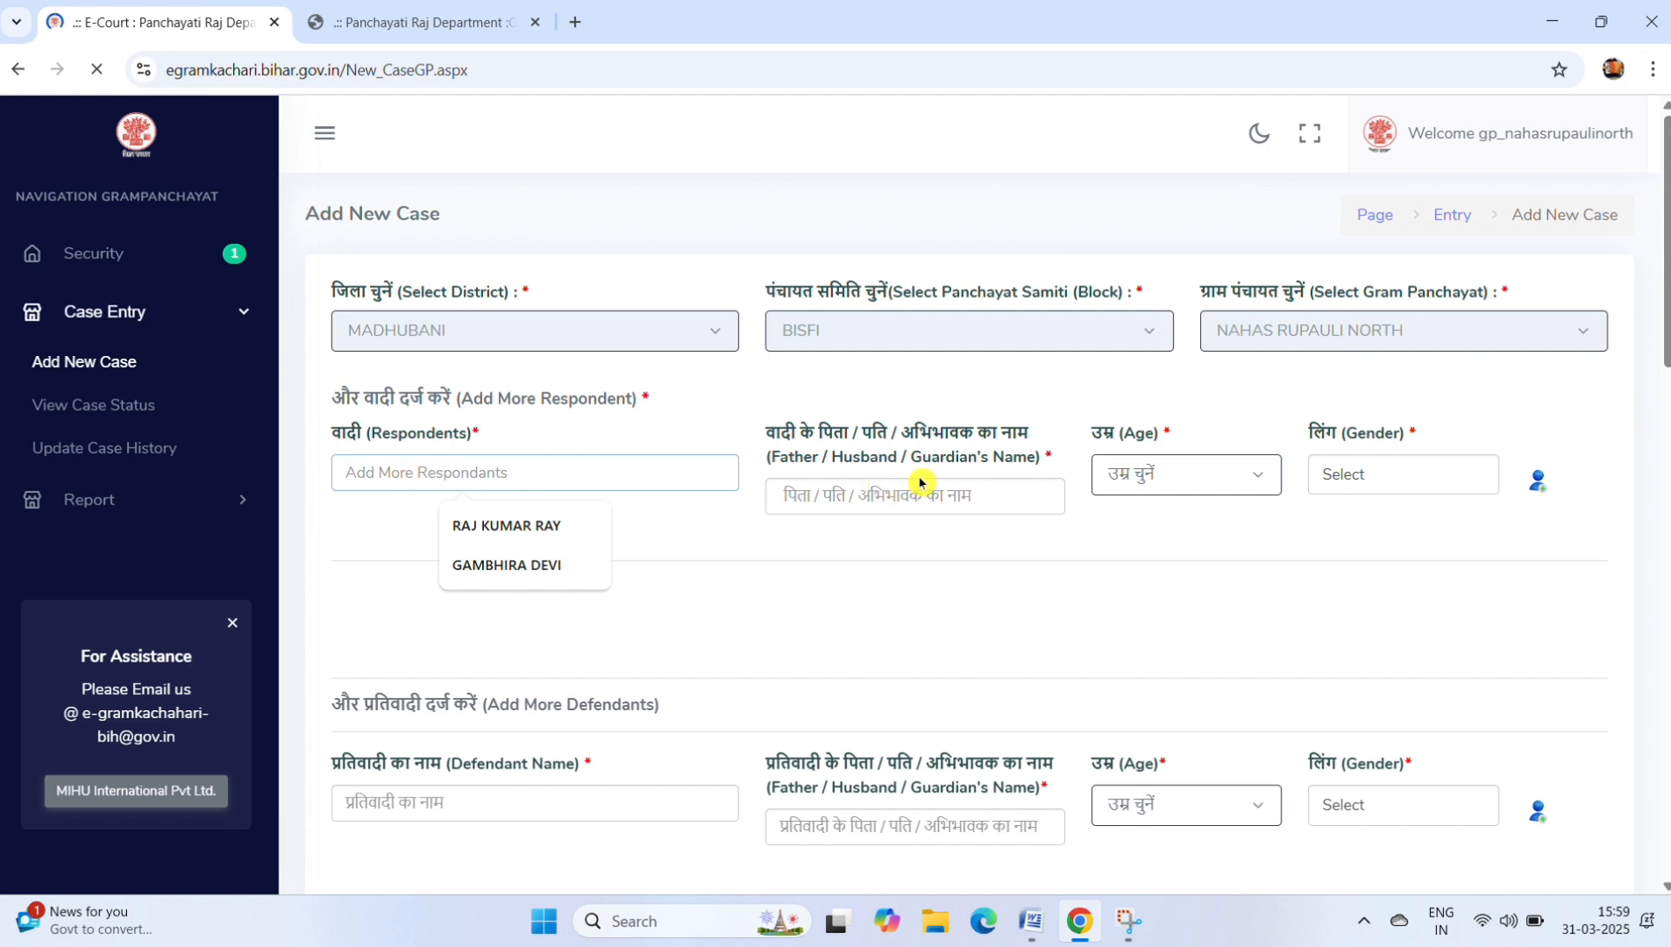
pyautogui.click(861, 497)
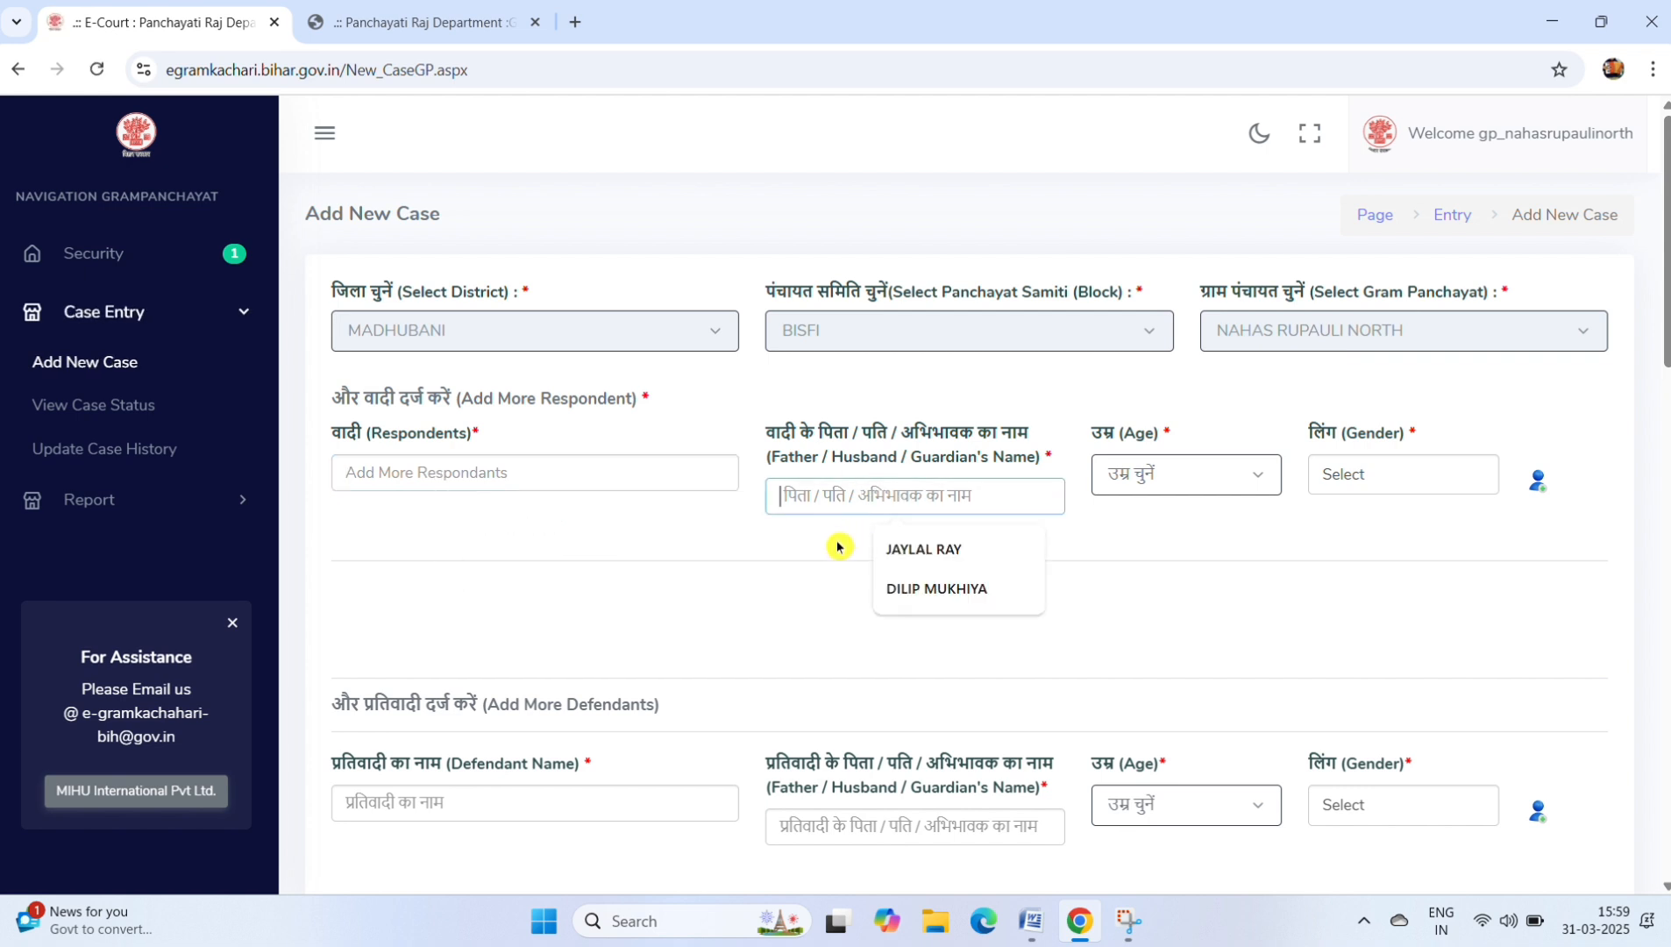
pyautogui.click(1151, 481)
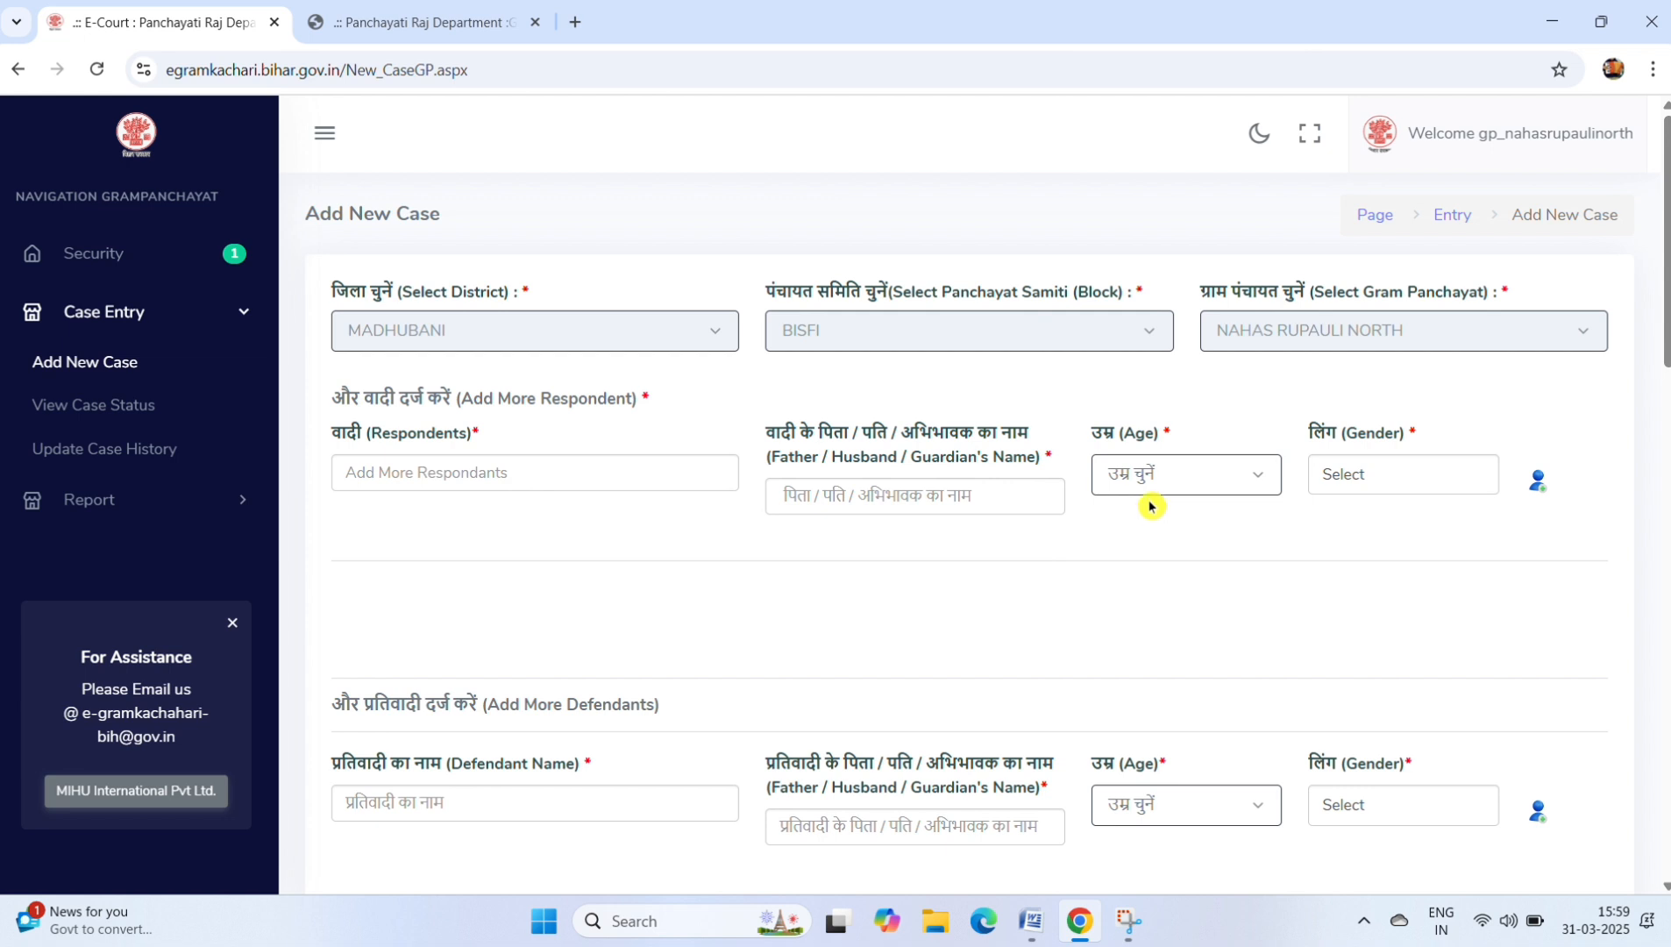
pyautogui.click(1365, 485)
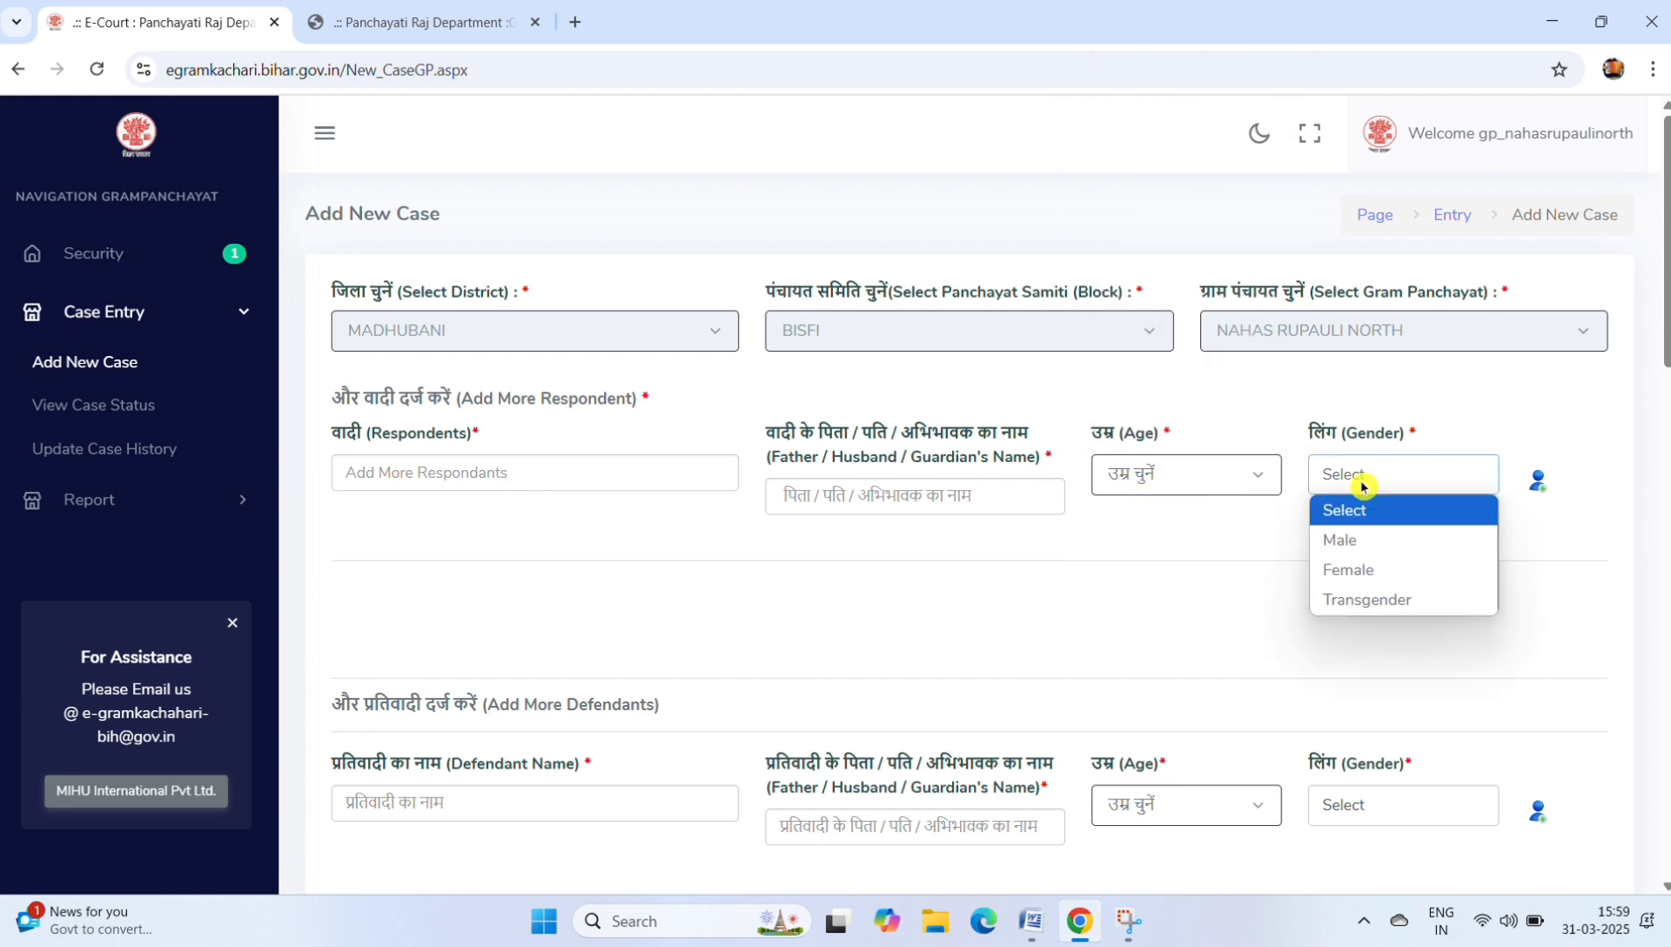
pyautogui.click(1272, 562)
# Examine the defendant's name, guardian, age and gender fields and the option for adding more defendants, leaving them unfilled
pyautogui.scroll(-3, 755, 551)
pyautogui.scroll(-1, 756, 551)
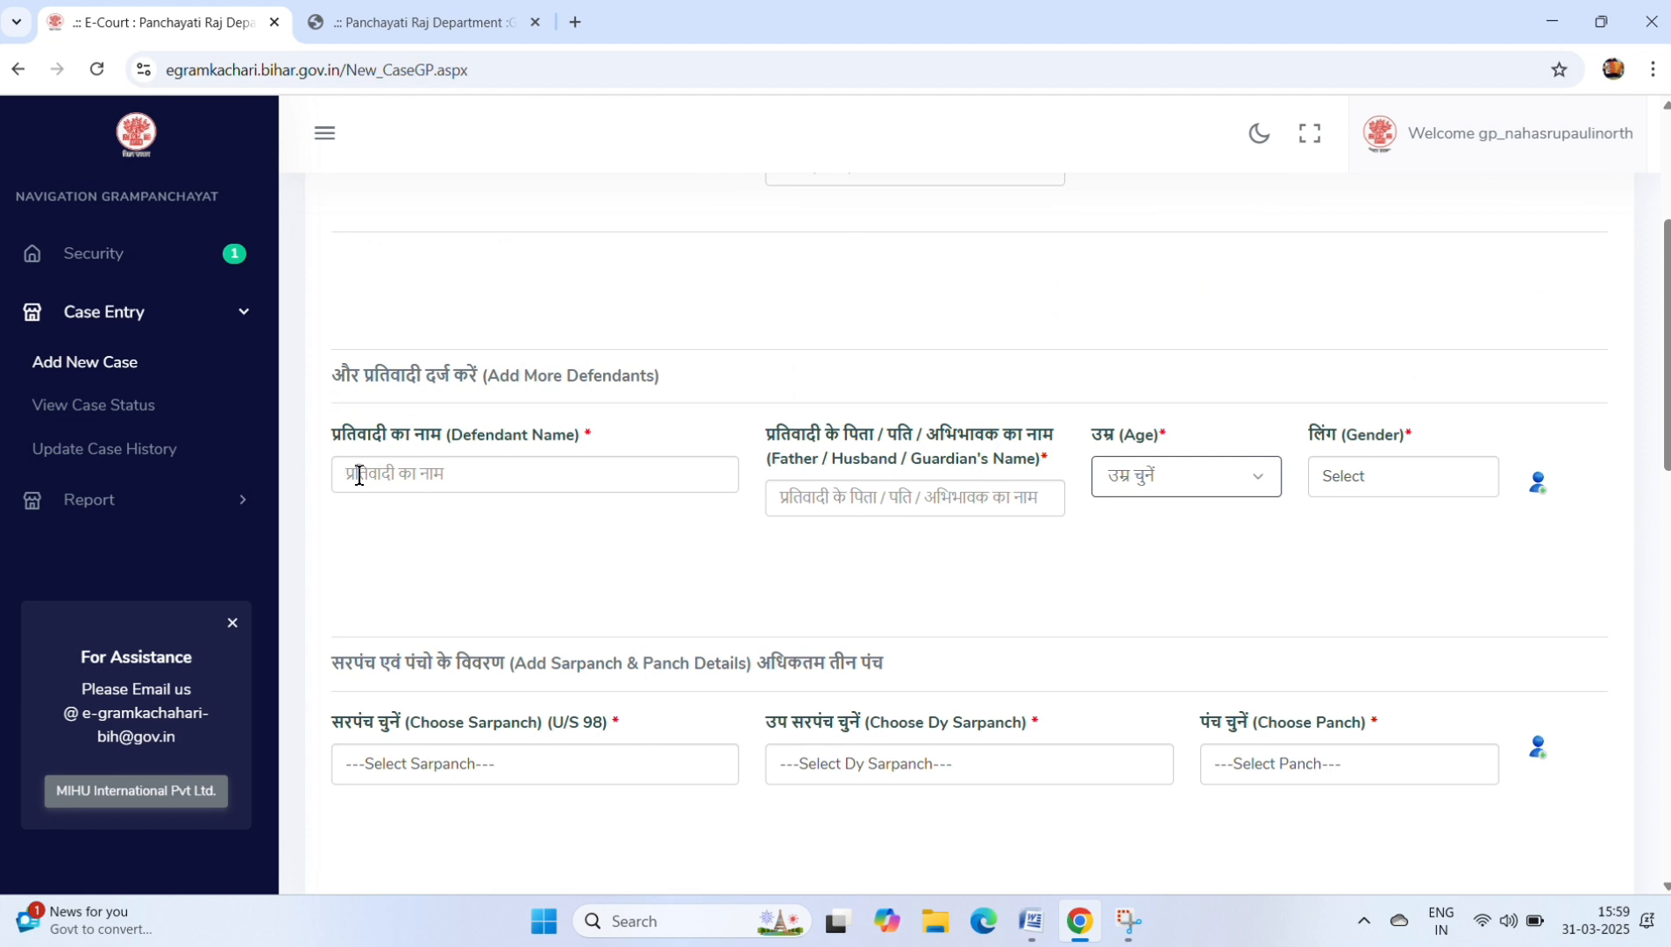
pyautogui.click(359, 476)
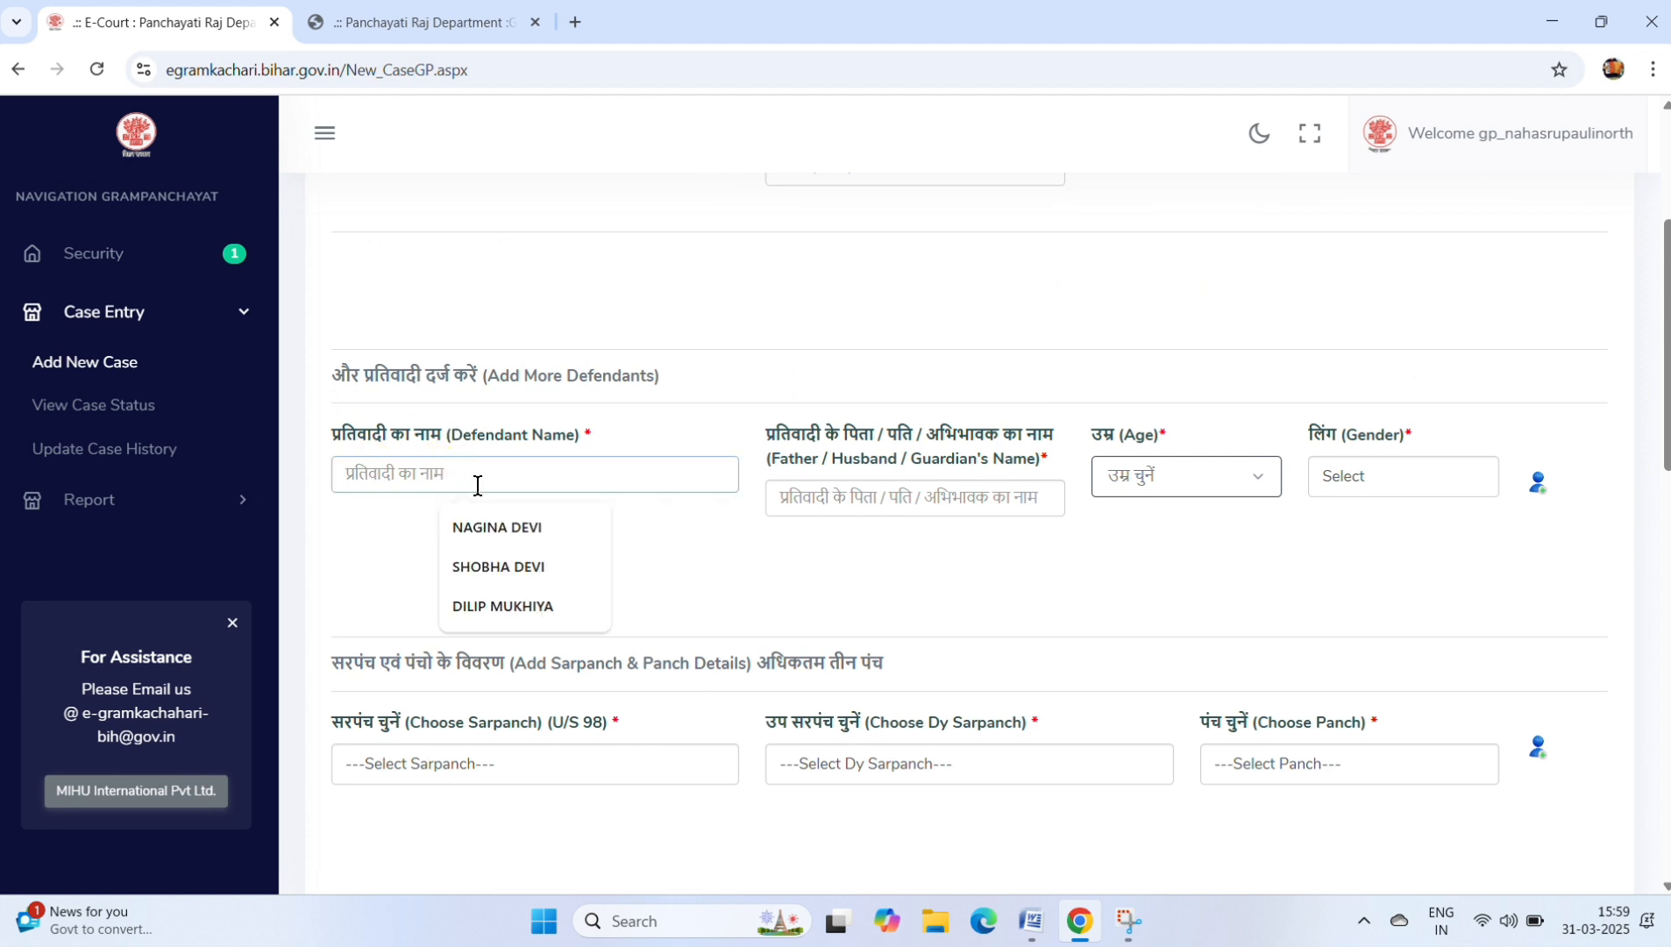
pyautogui.click(843, 508)
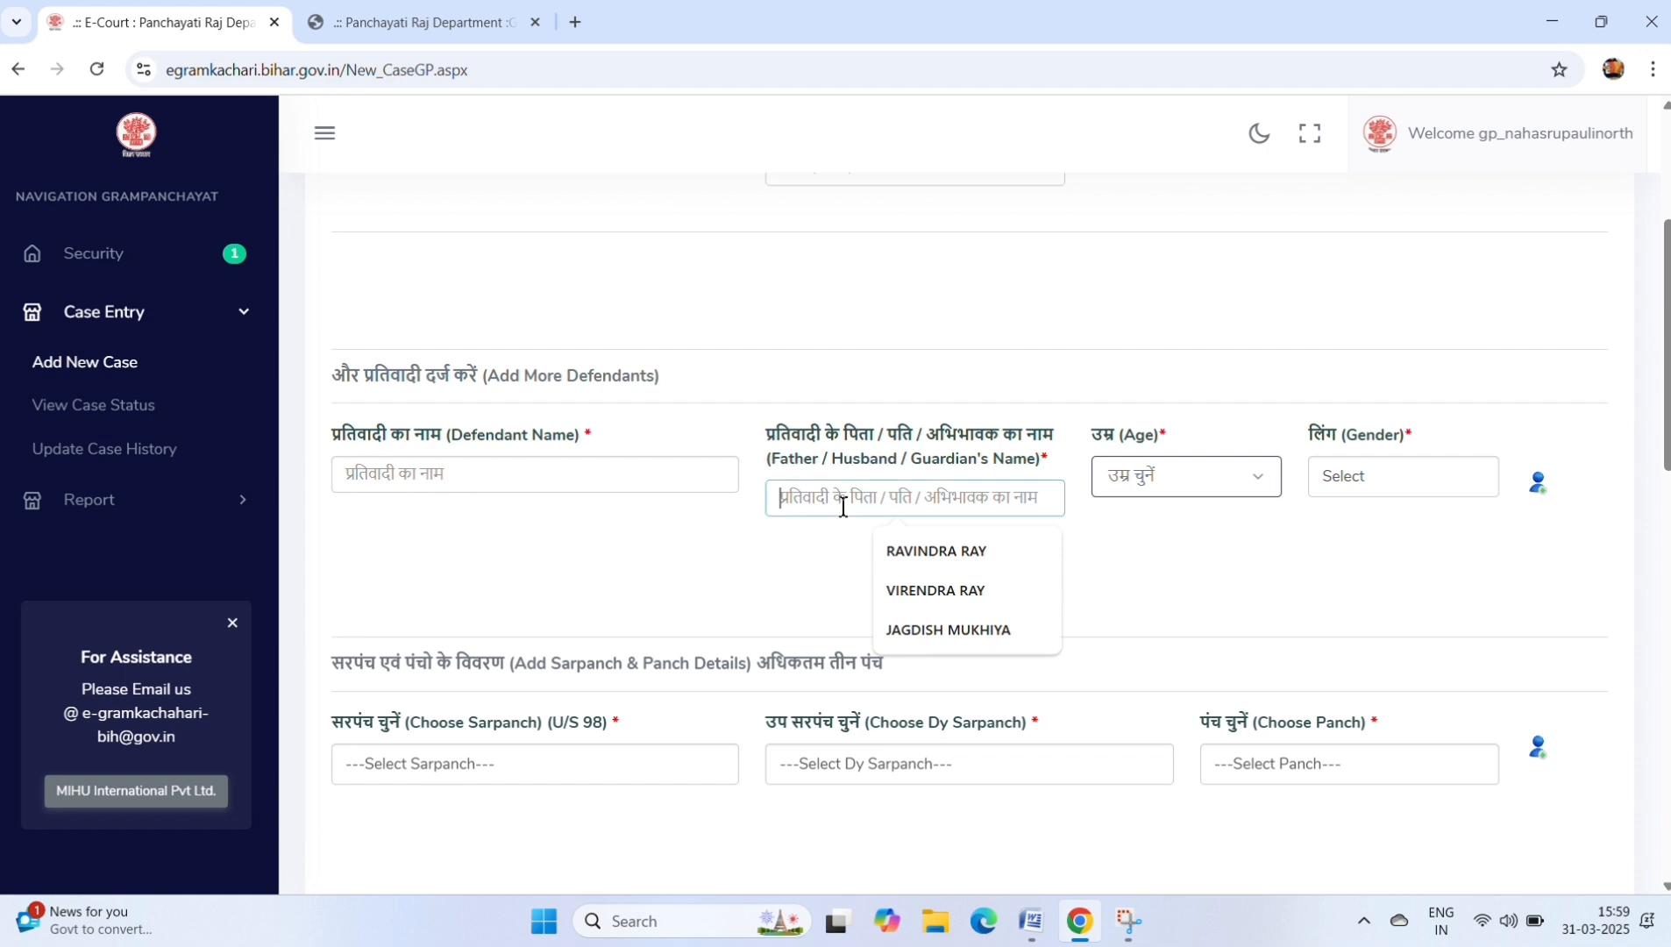
pyautogui.click(1149, 477)
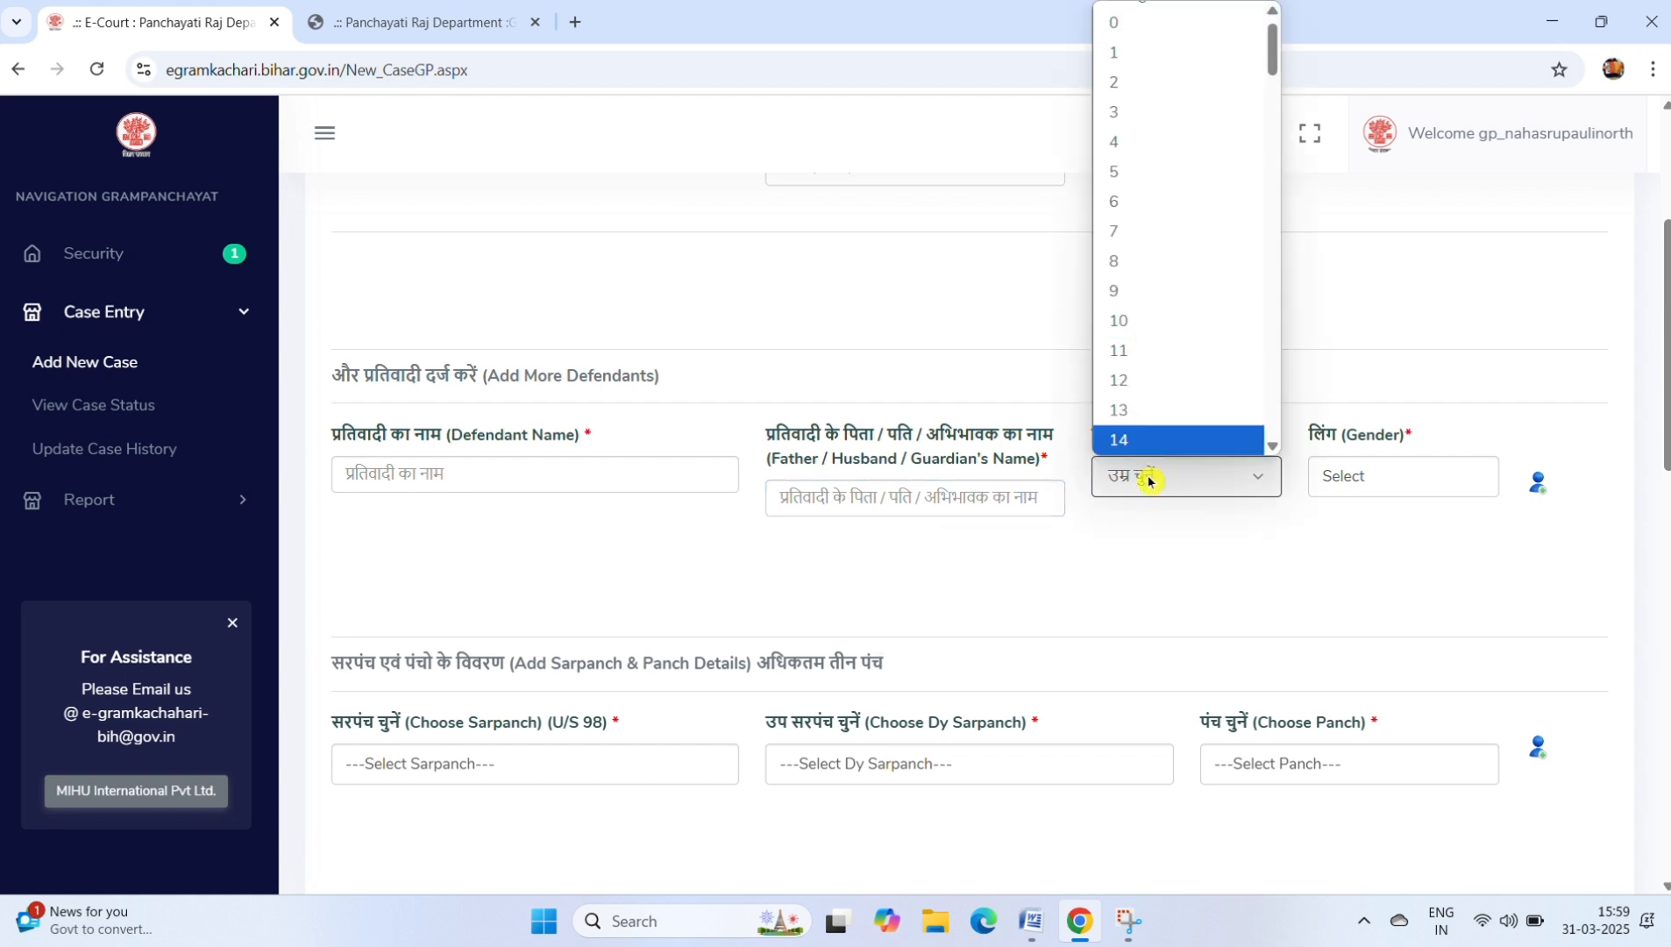
pyautogui.click(1150, 526)
pyautogui.click(1315, 489)
pyautogui.press('Down')
pyautogui.press('Down')
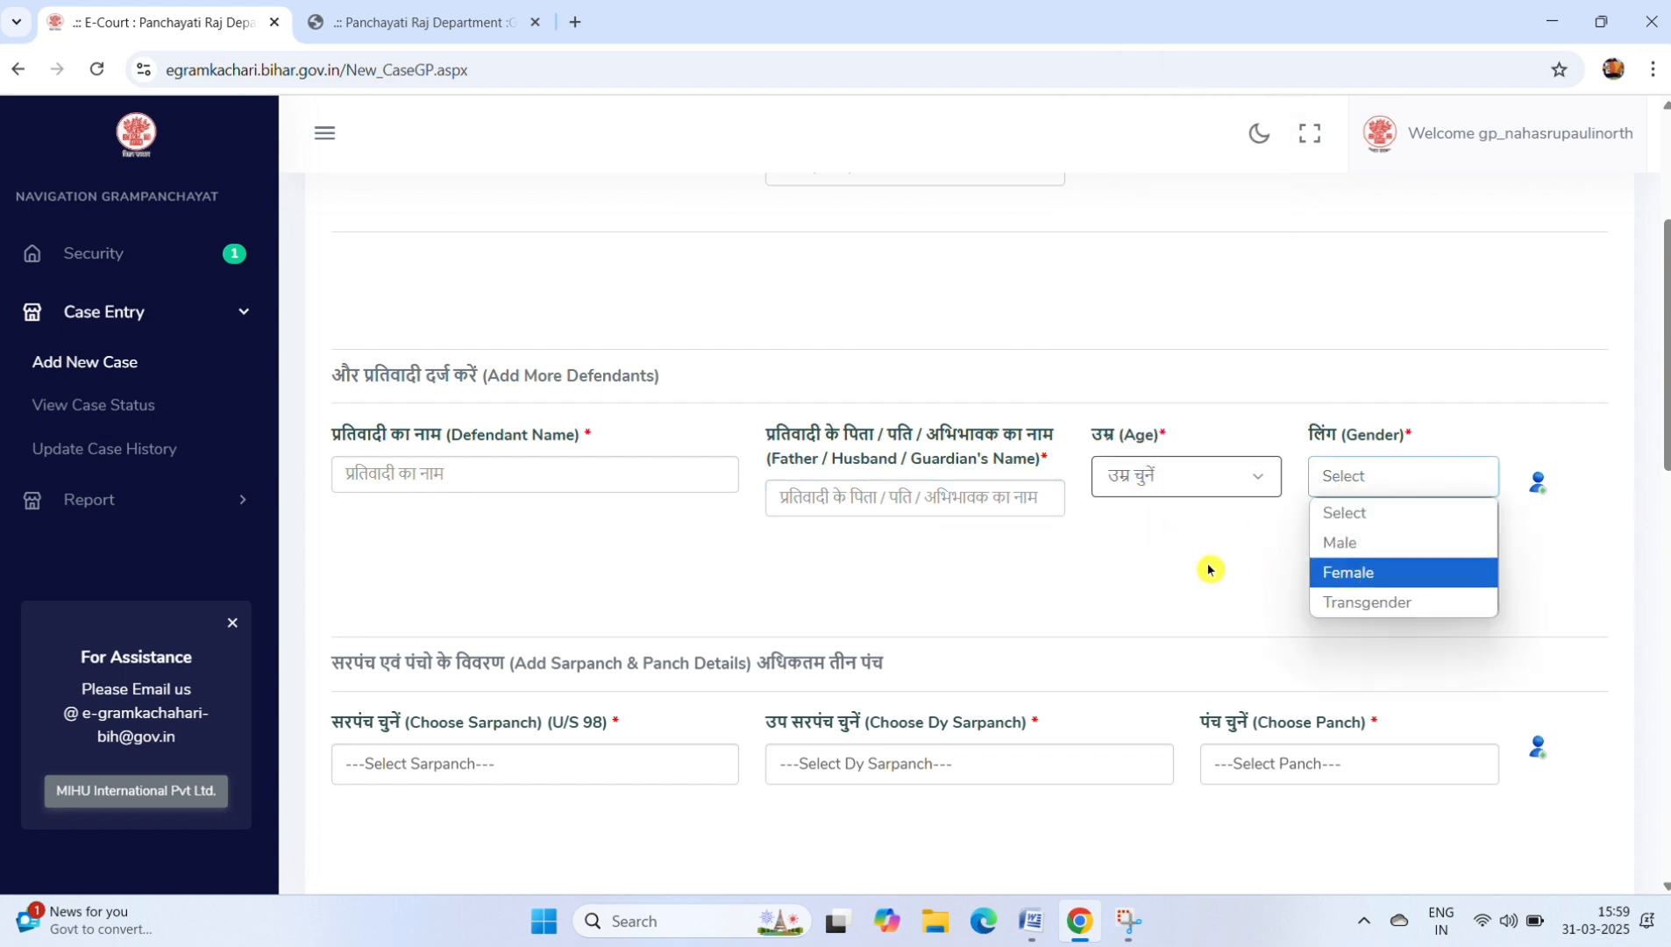
pyautogui.click(1209, 570)
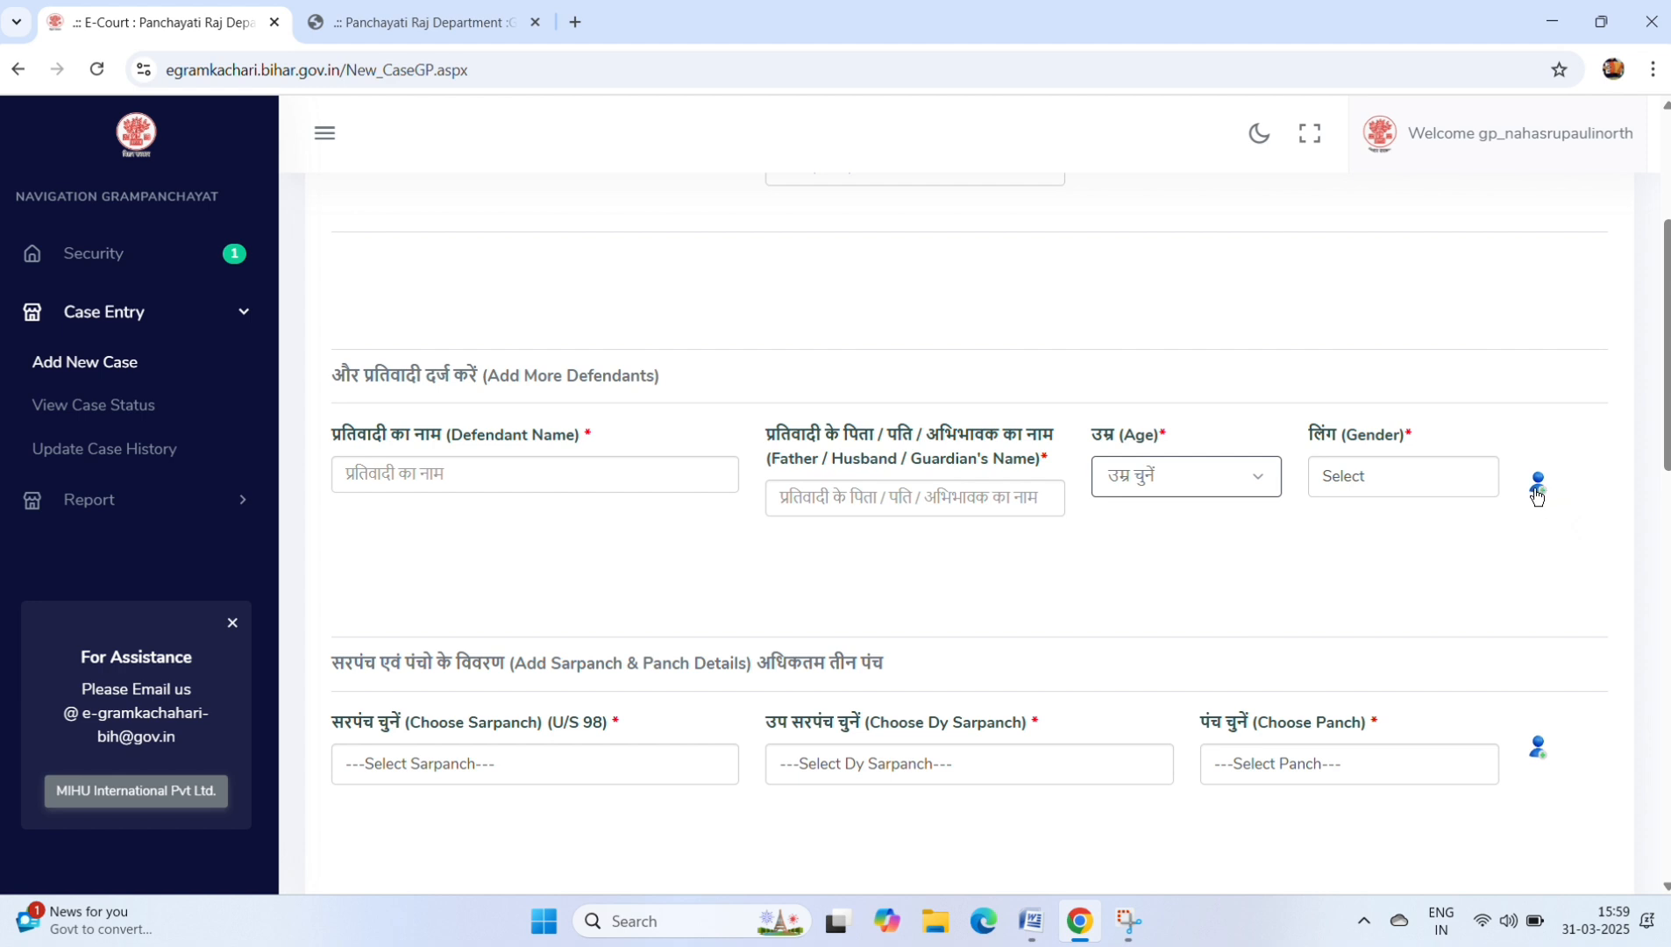
pyautogui.scroll(-3, 771, 518)
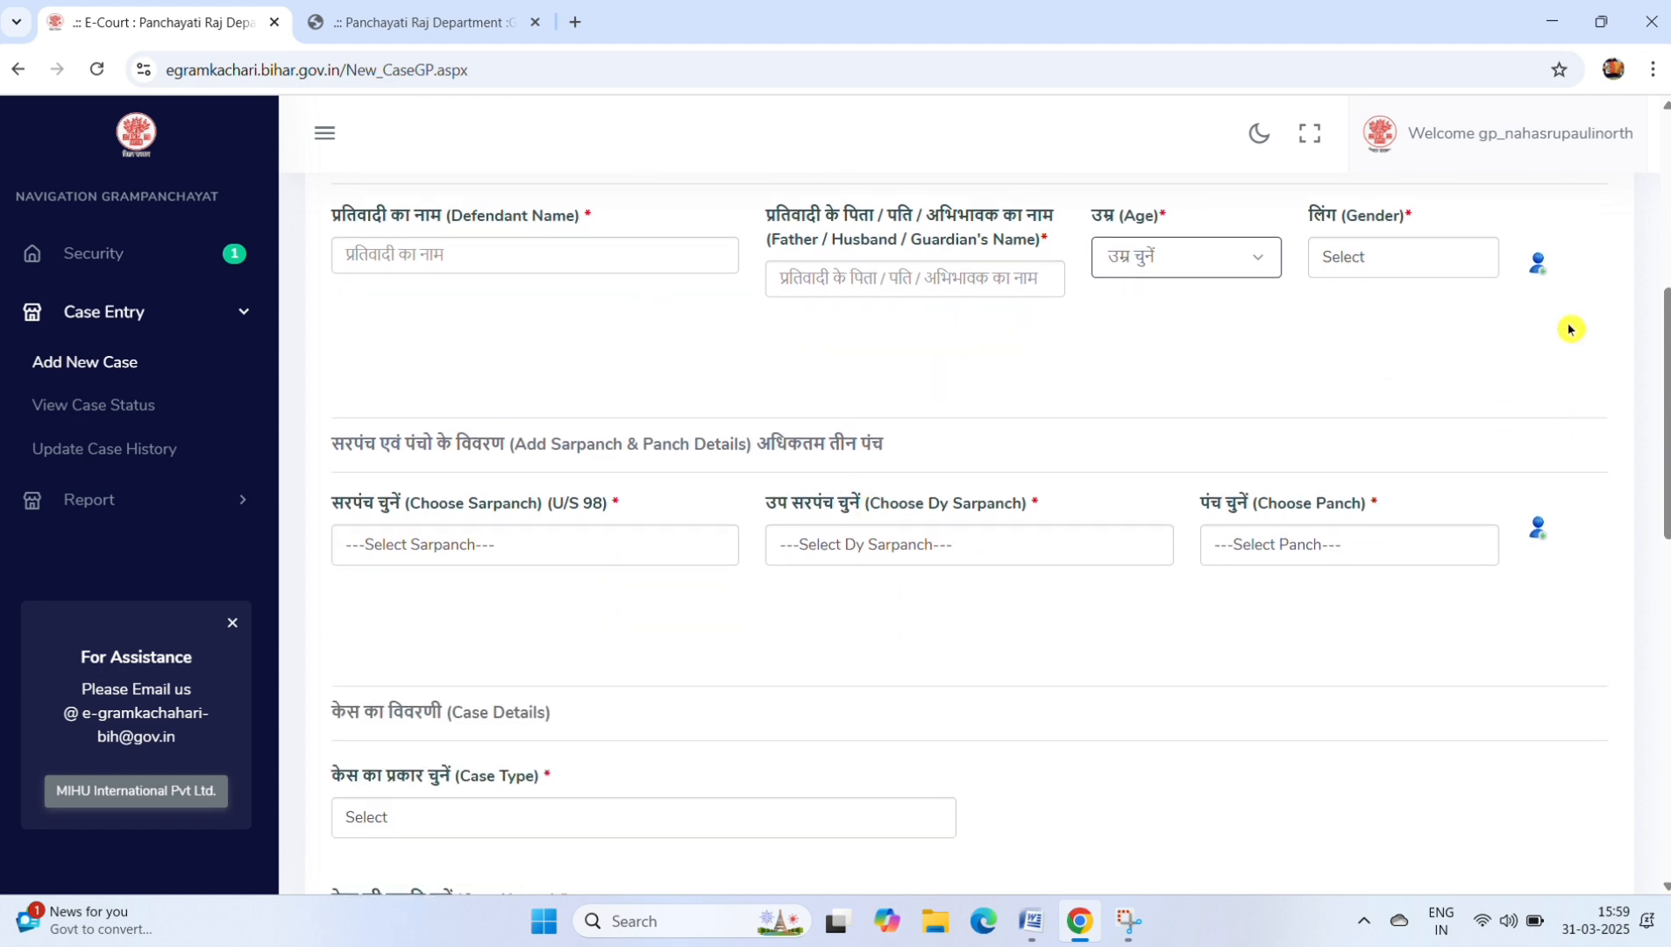
pyautogui.scroll(1, 1565, 328)
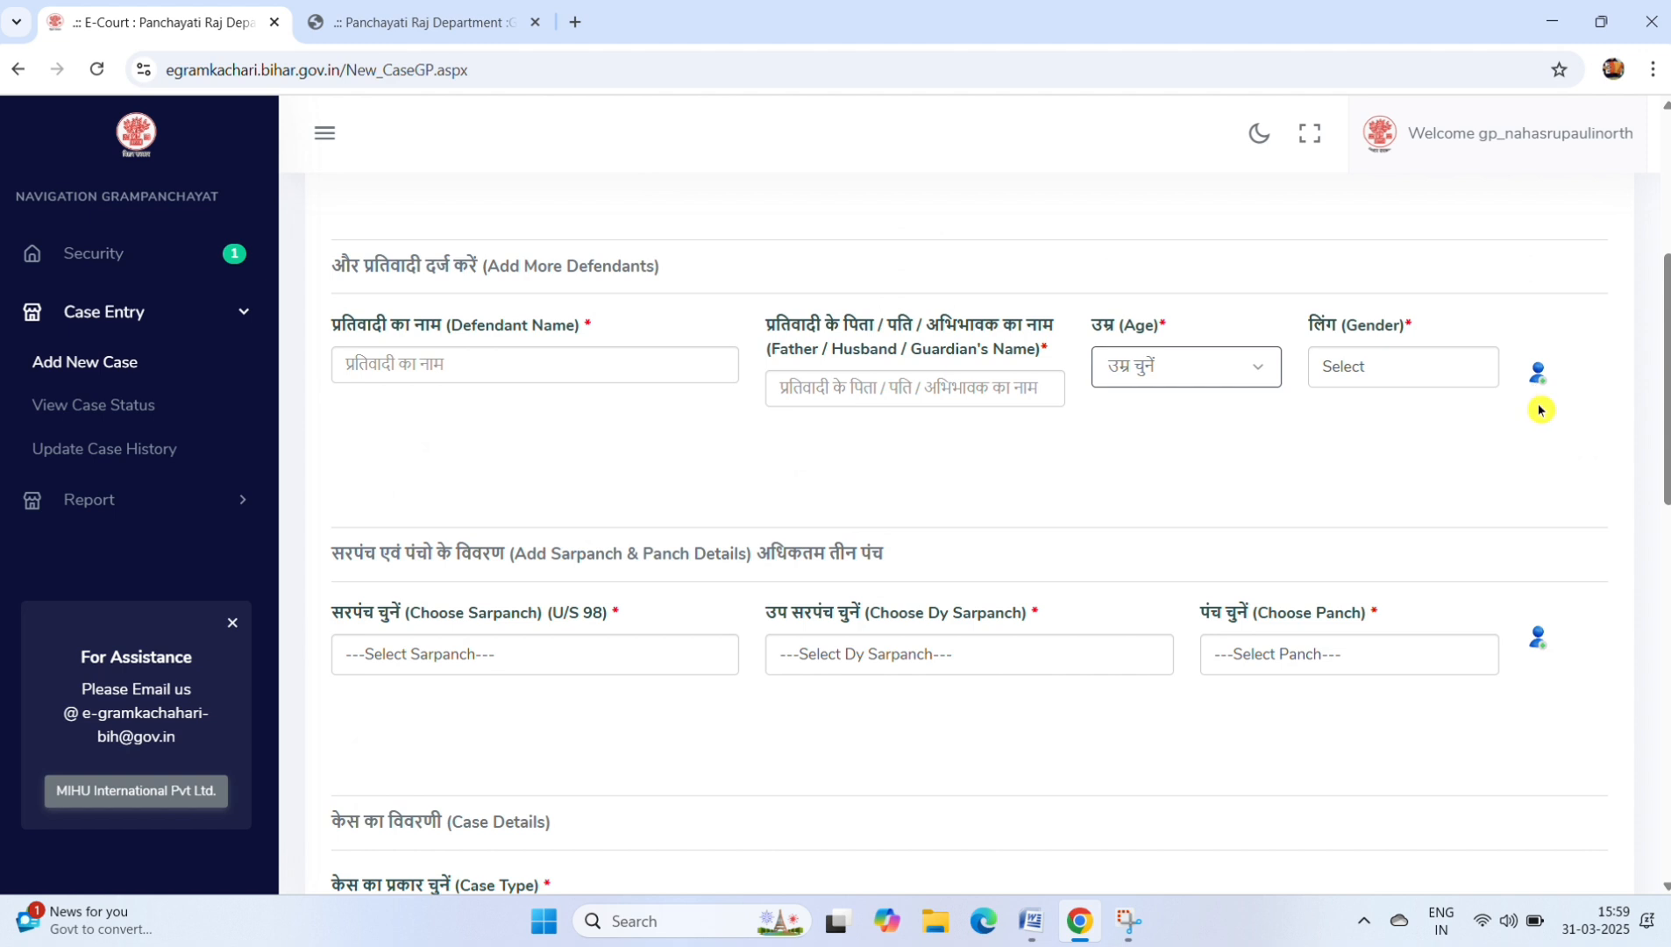
# Examine the Sarpanch, Dy Sarpanch and Panch choices on the new case form, leaving all three unselected
pyautogui.scroll(-2, 465, 517)
pyautogui.click(429, 434)
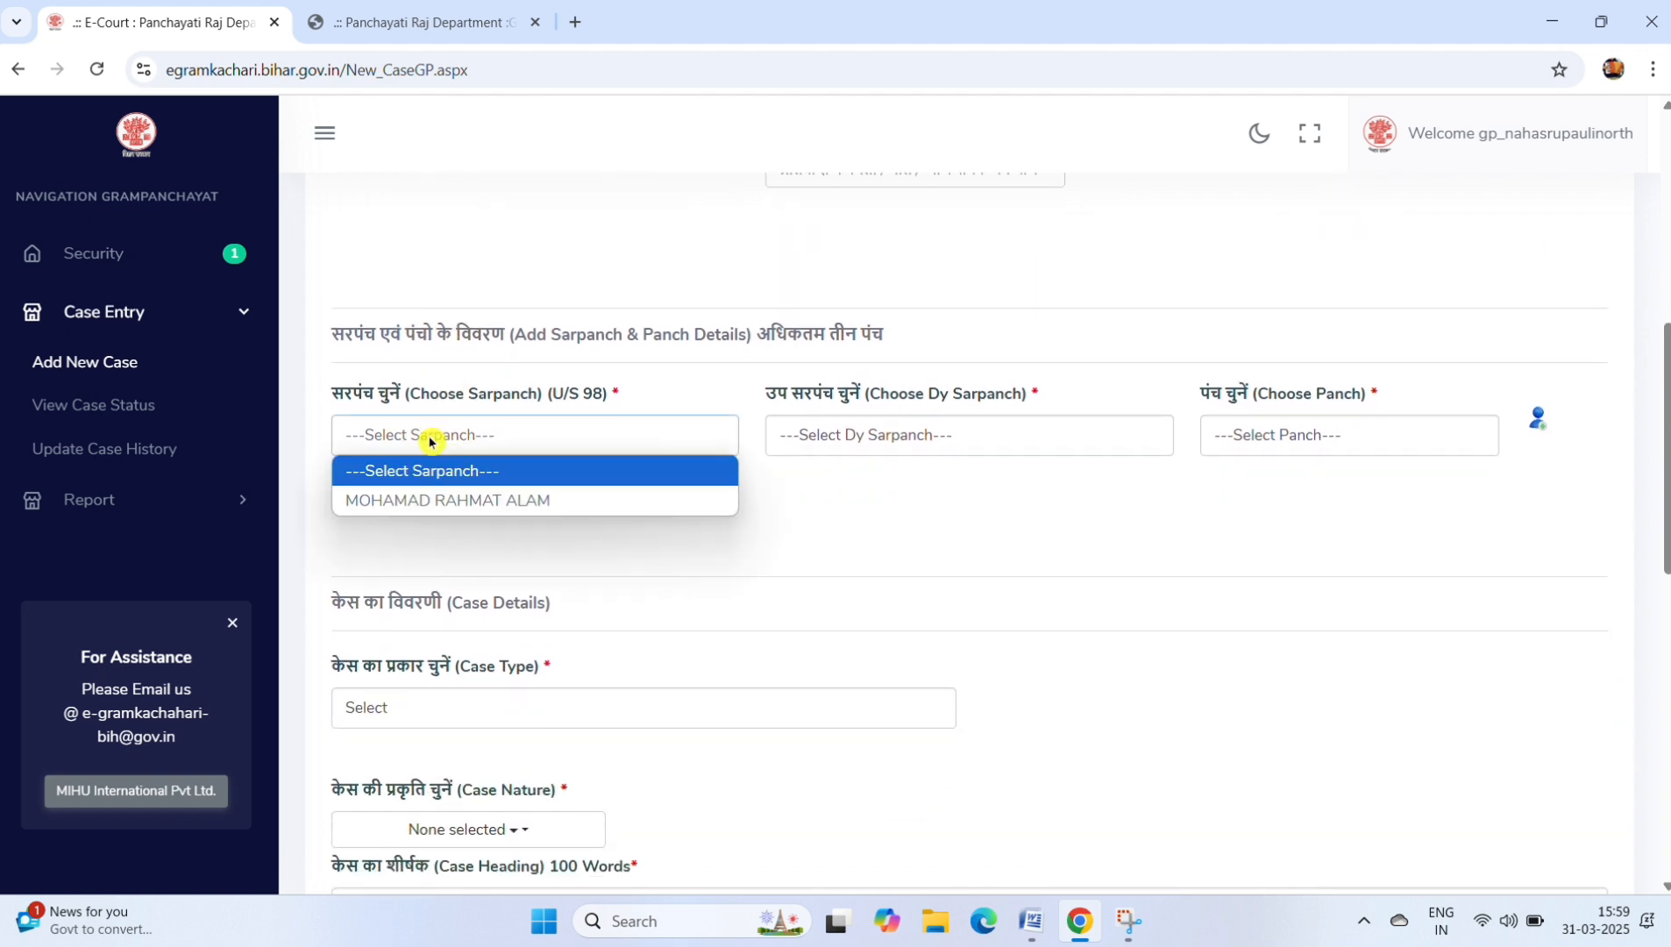
pyautogui.click(441, 523)
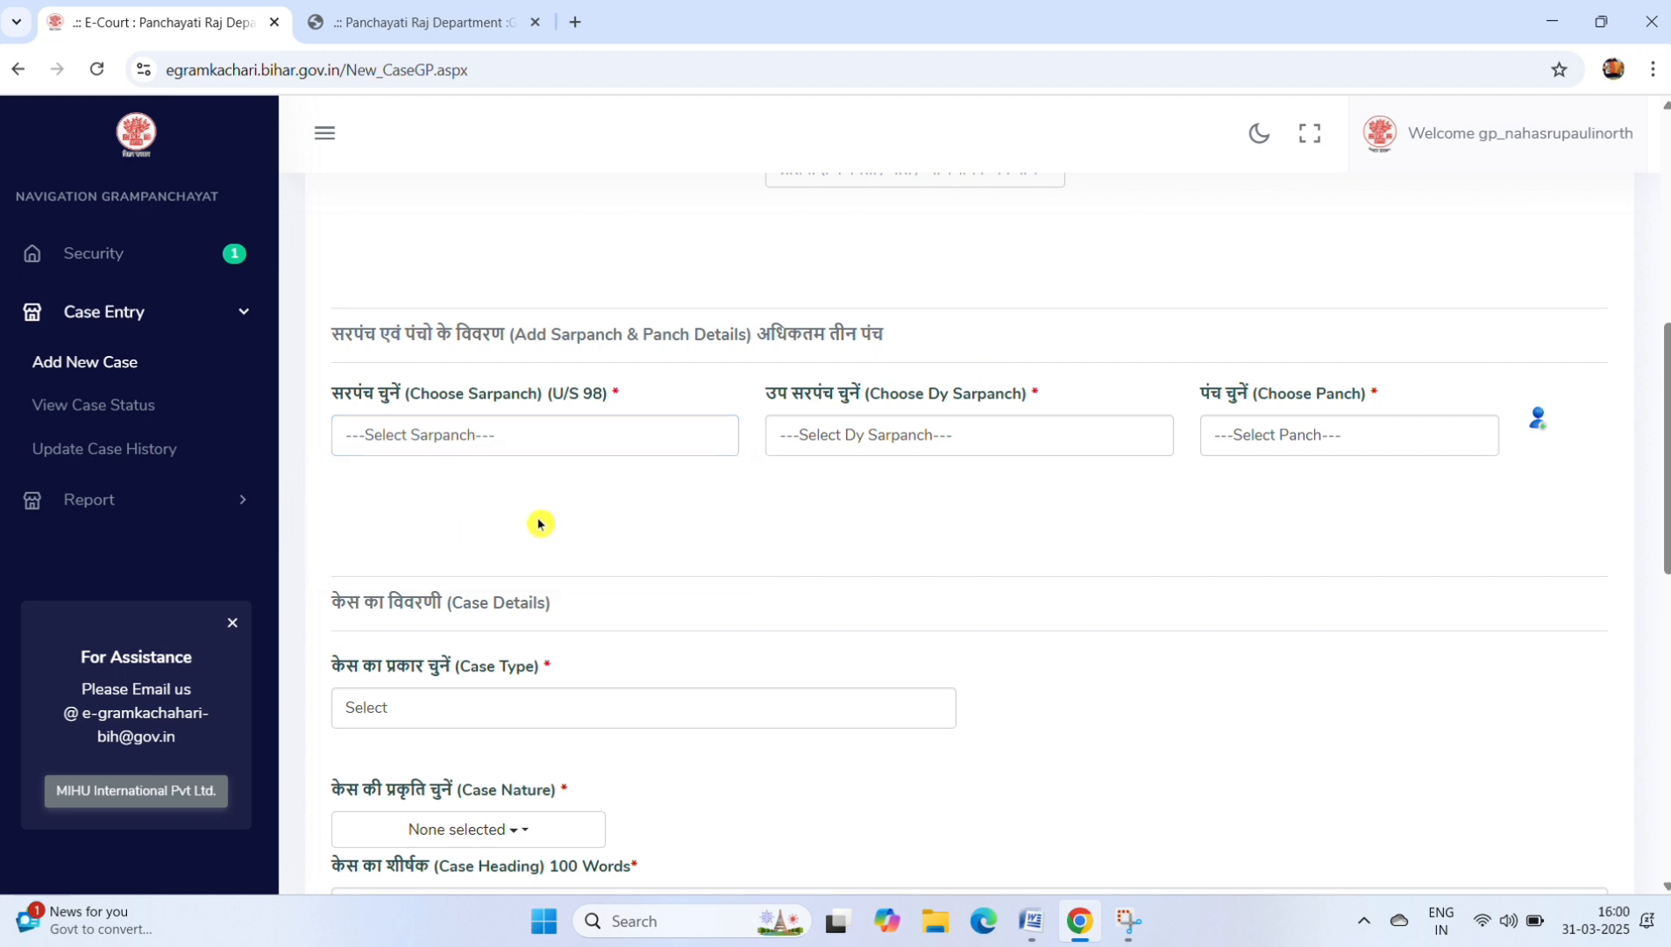
pyautogui.click(912, 439)
pyautogui.click(912, 443)
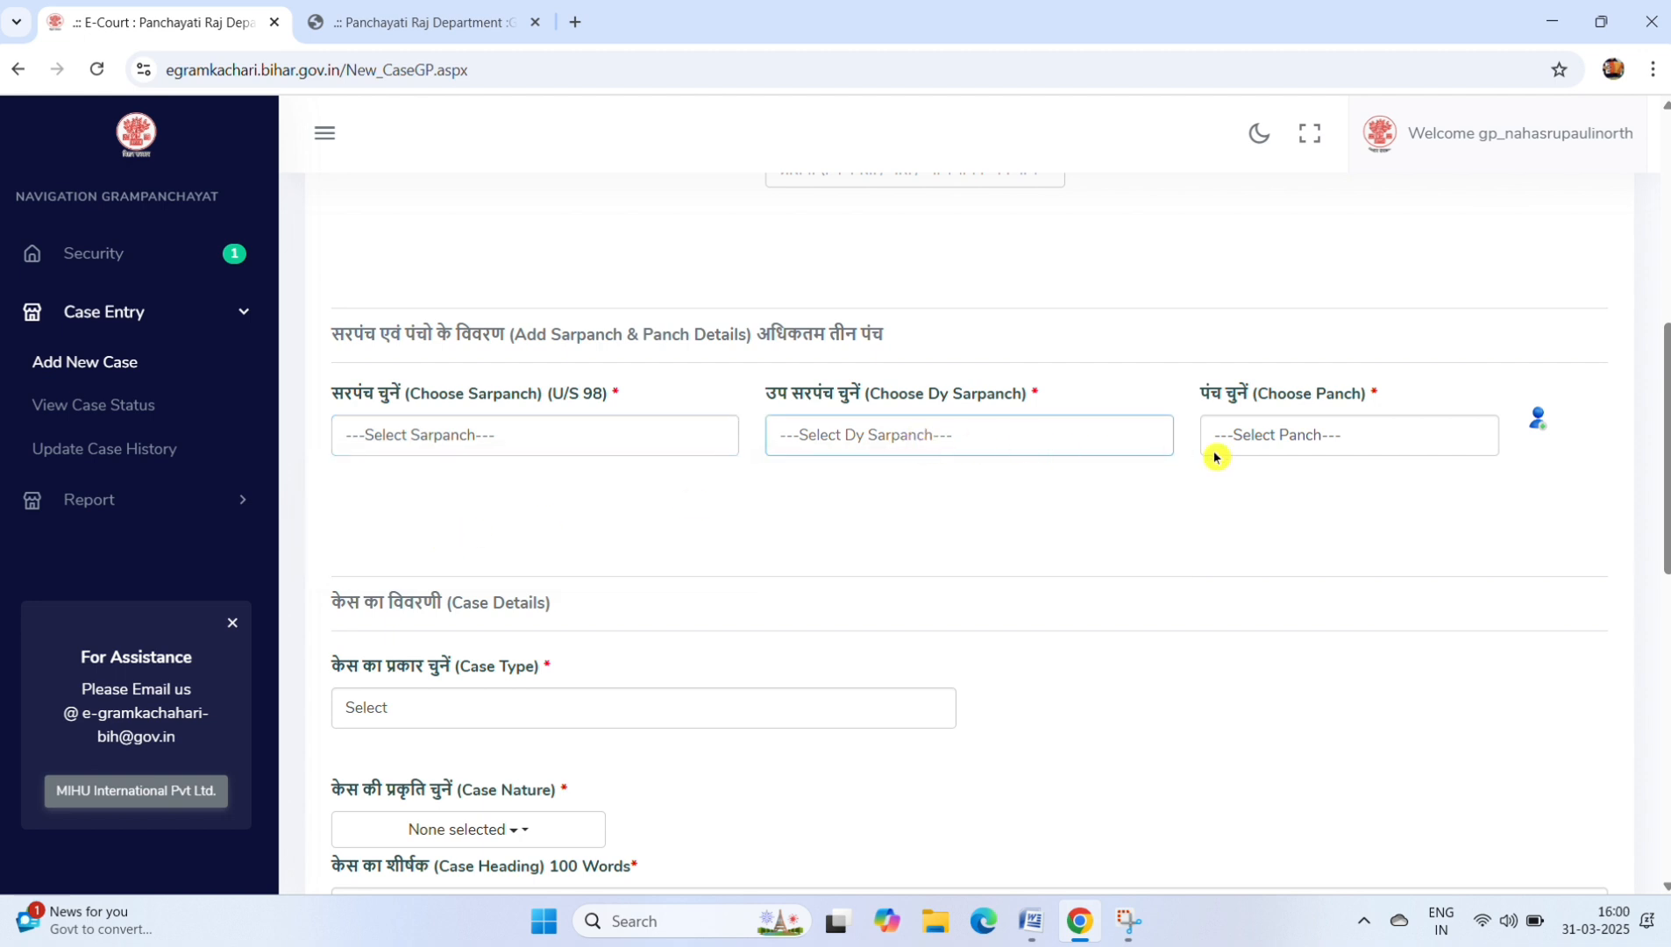
pyautogui.click(1275, 451)
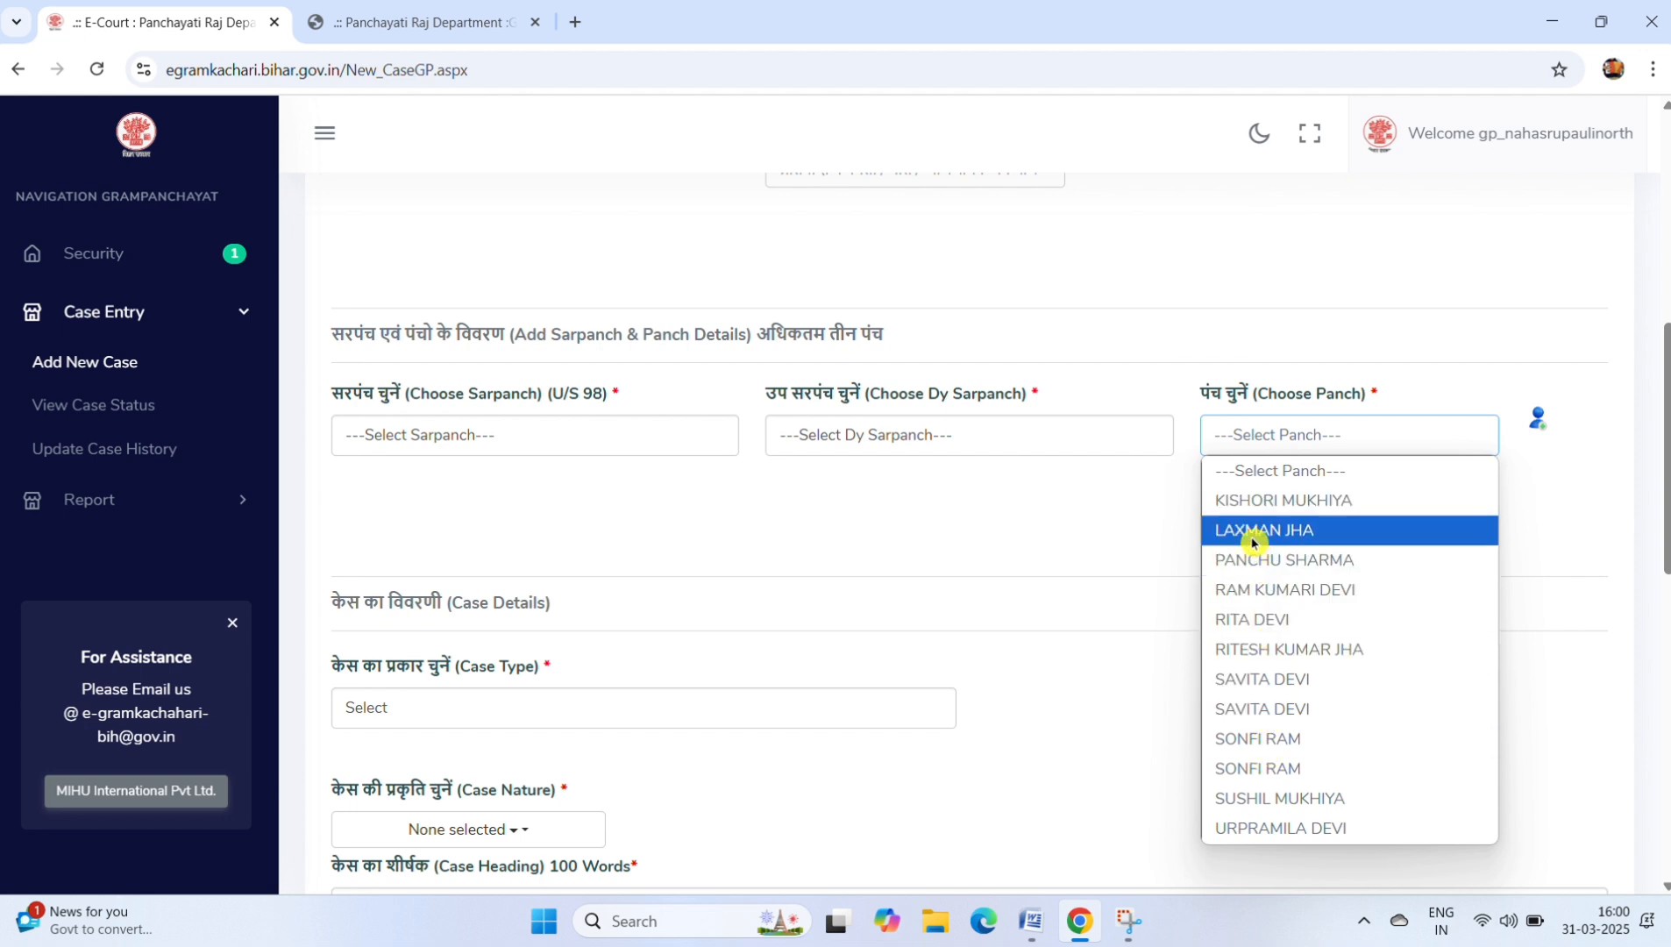
pyautogui.click(754, 517)
# Set the case type to फ़ौजदारी (Criminal) in the case details
pyautogui.scroll(-1, 1651, 324)
pyautogui.scroll(-2, 794, 362)
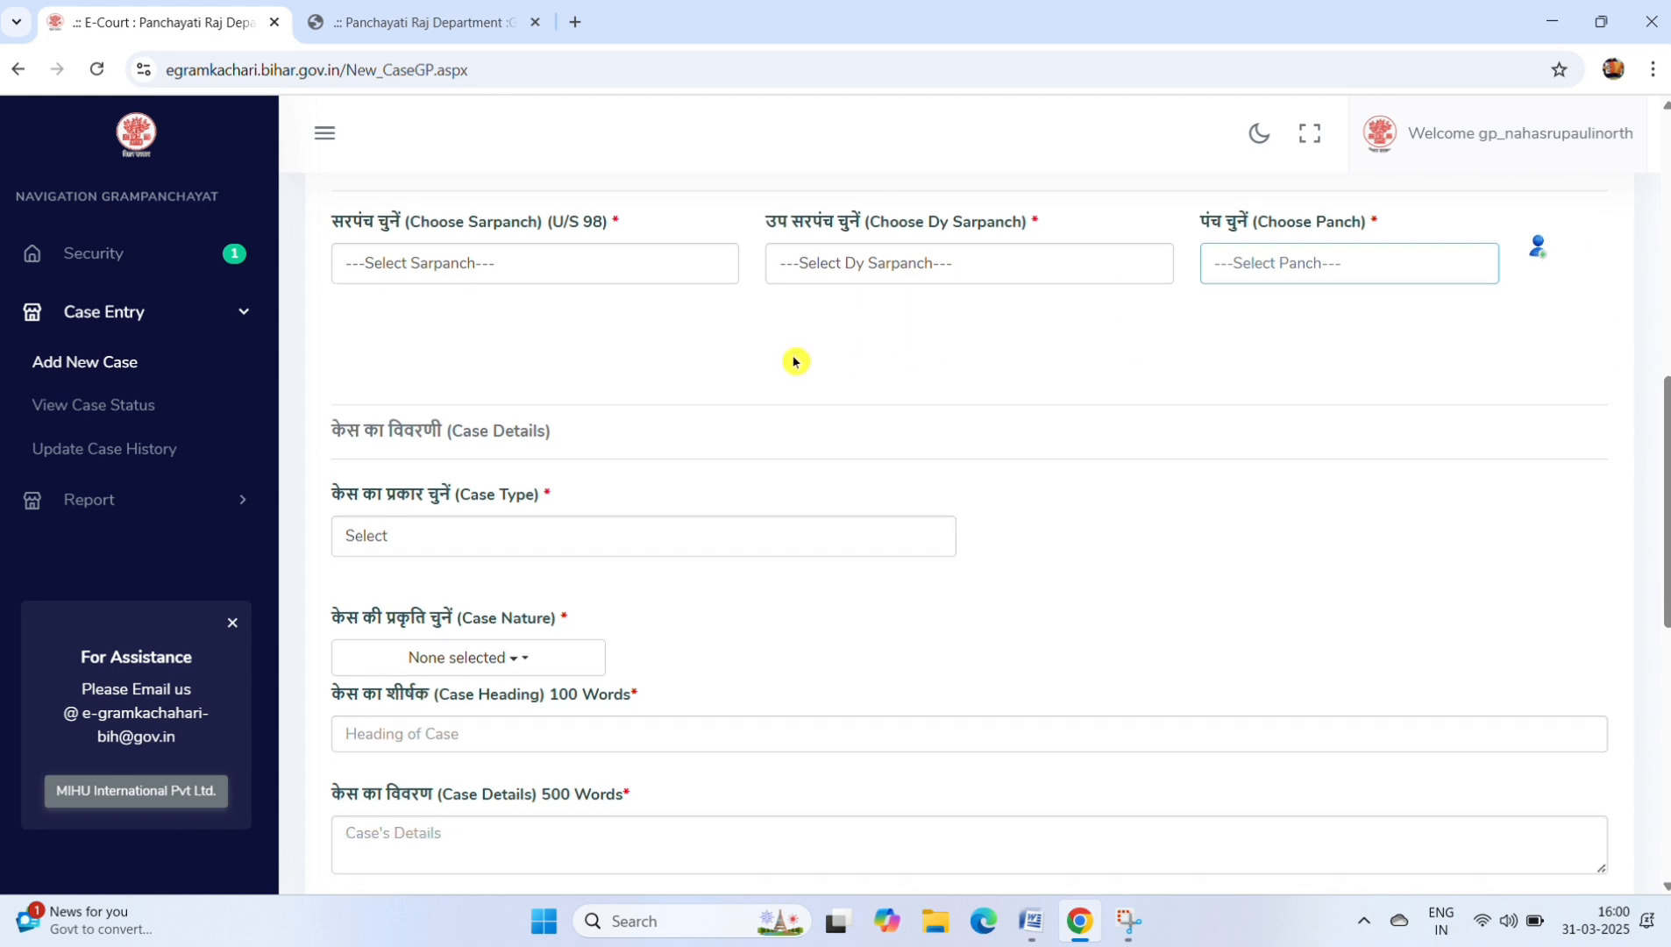
pyautogui.click(359, 375)
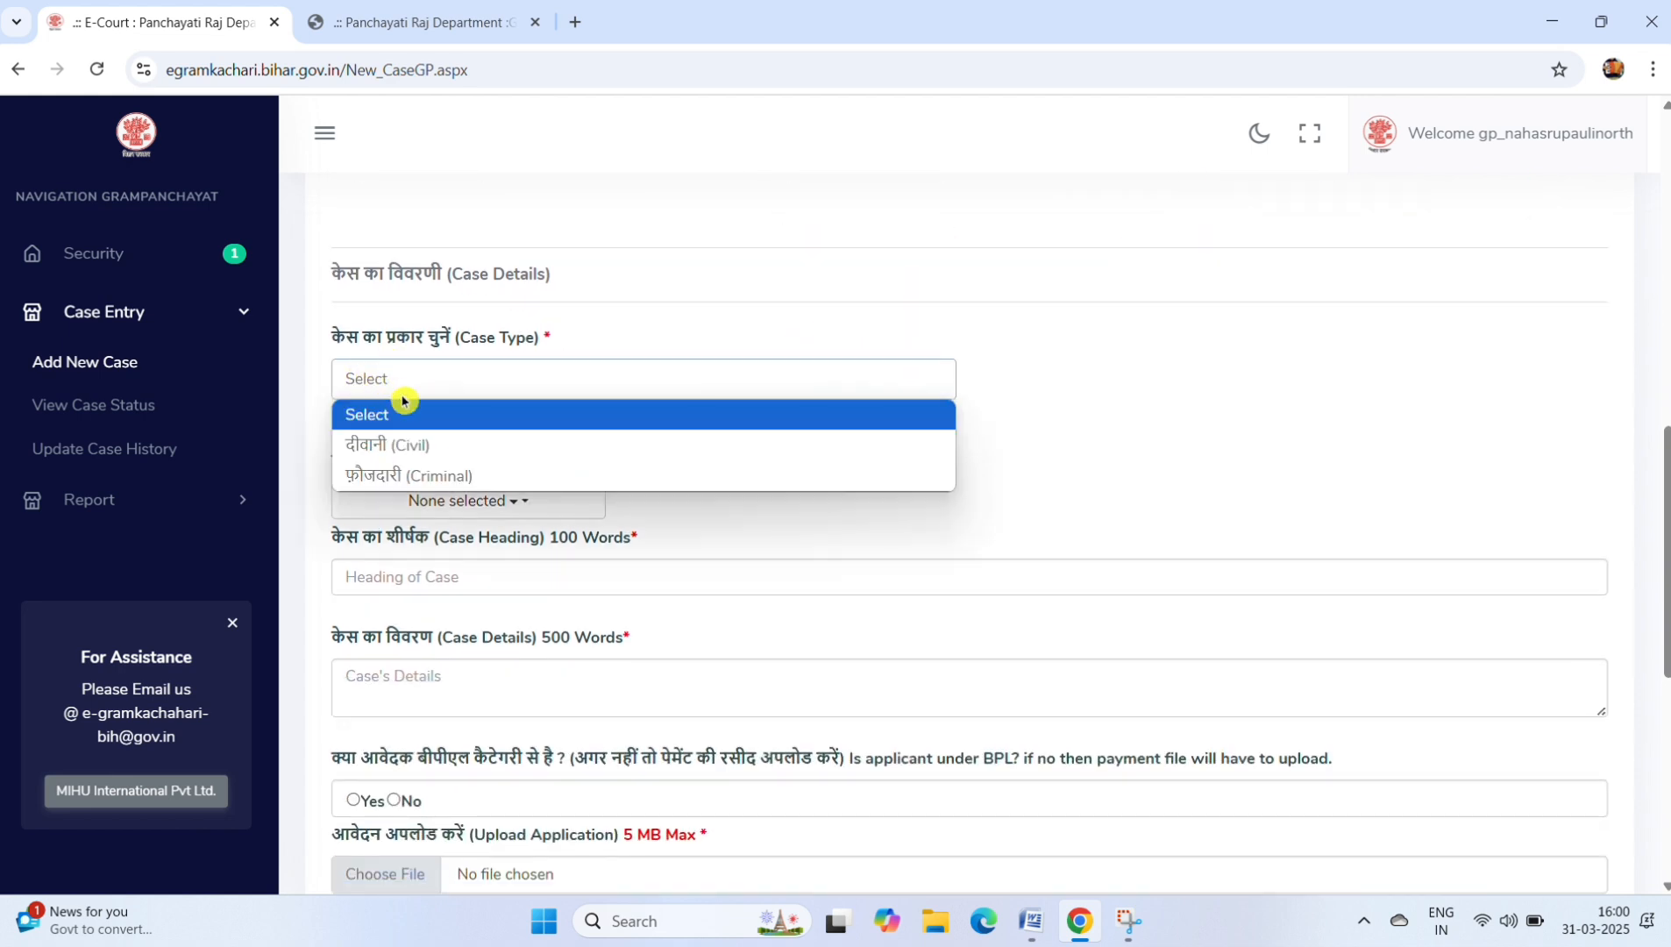
pyautogui.click(444, 477)
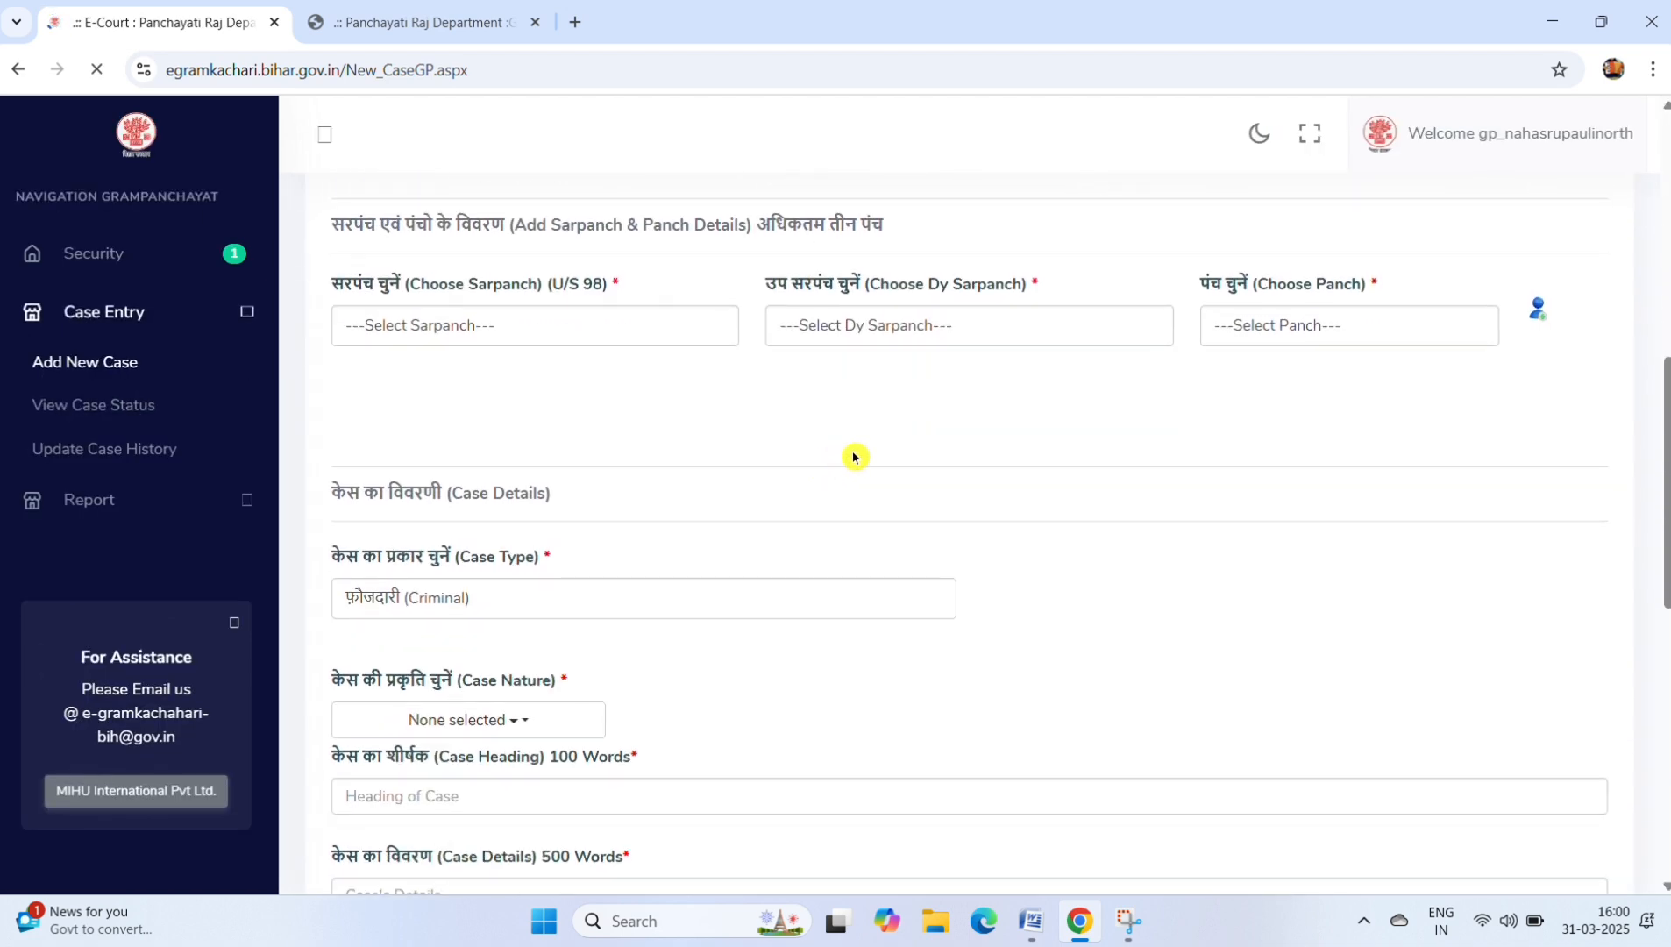
# Examine the legal sections offered as case nature for a criminal case without selecting any
pyautogui.click(489, 392)
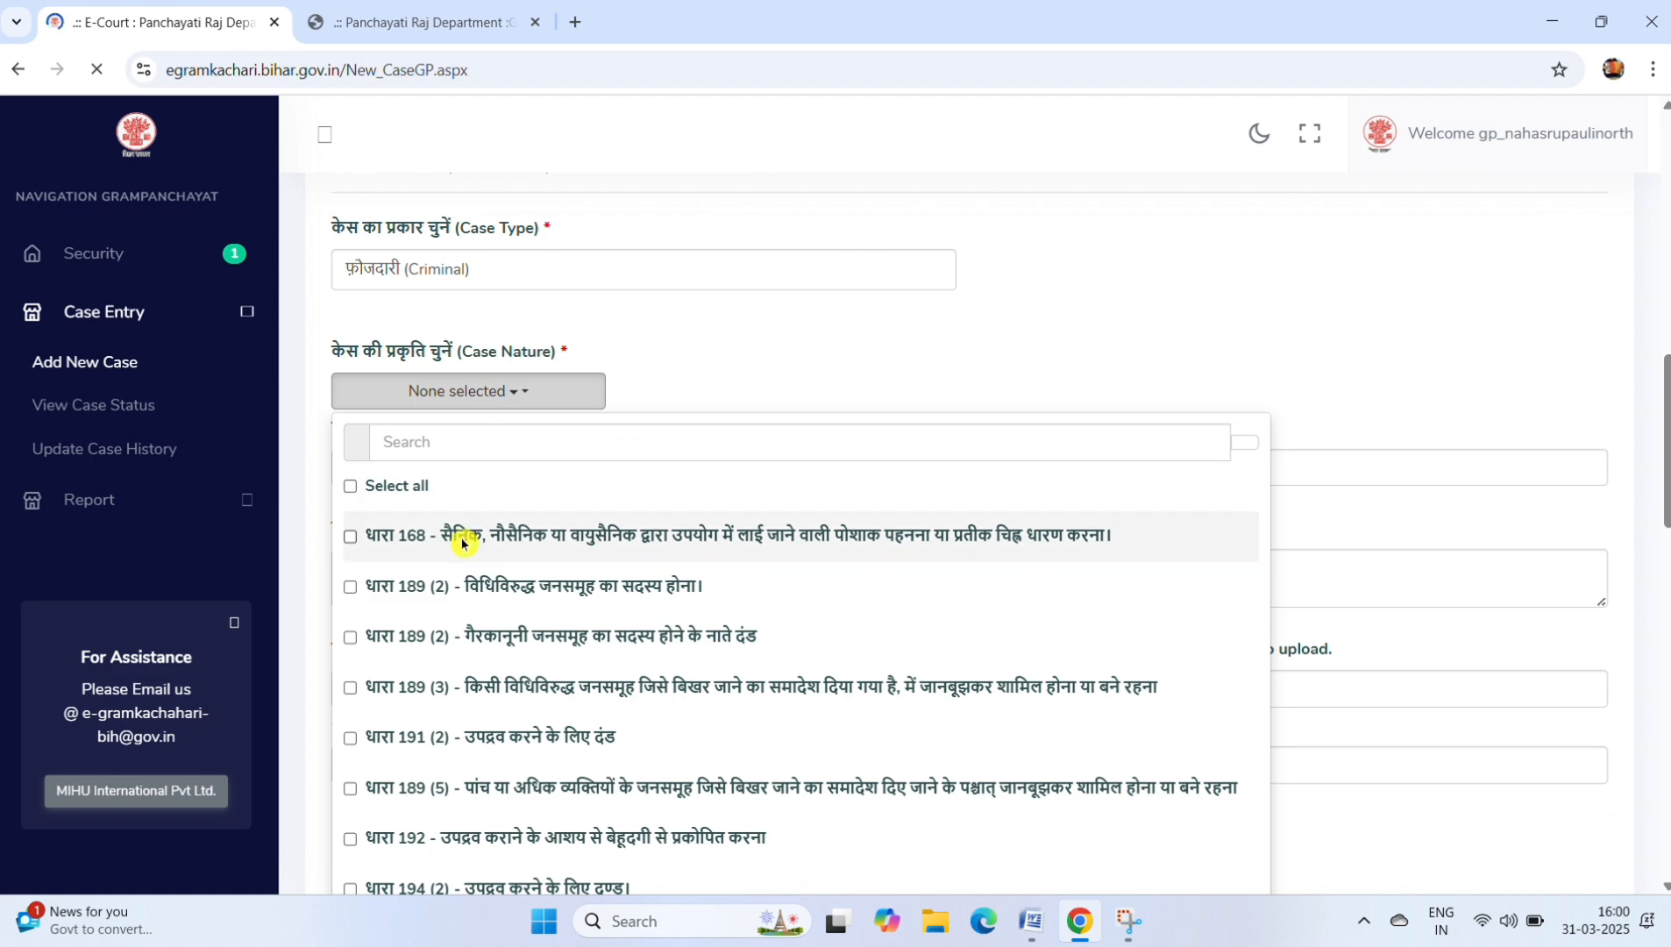
pyautogui.scroll(-4, 448, 526)
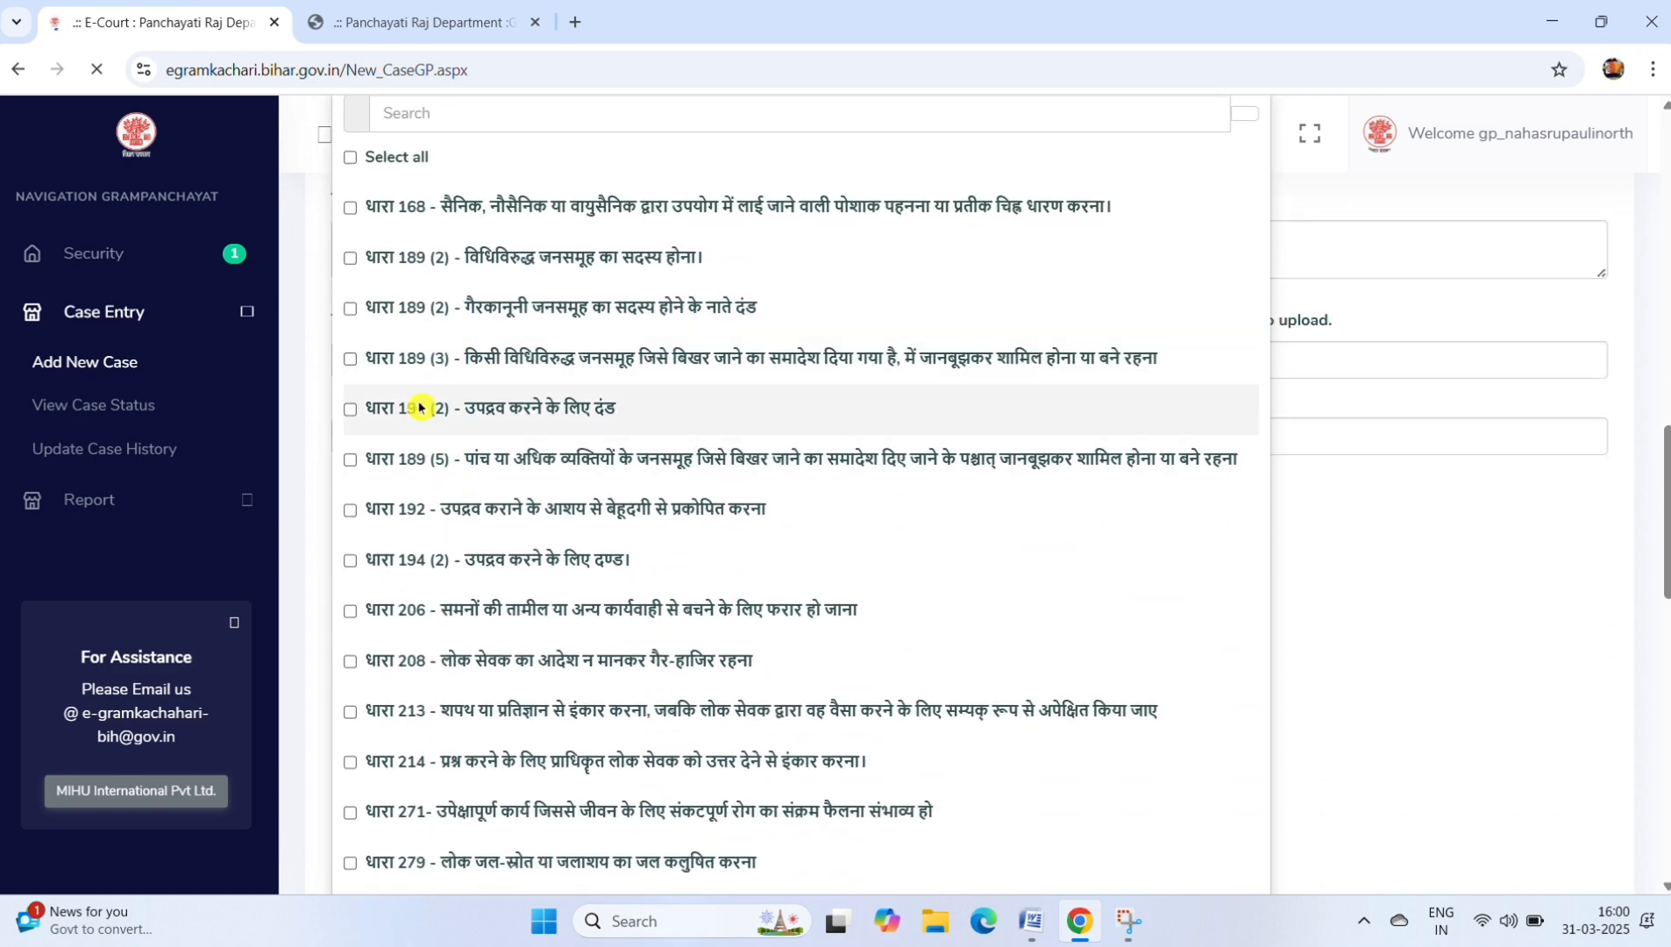
pyautogui.scroll(5, 420, 420)
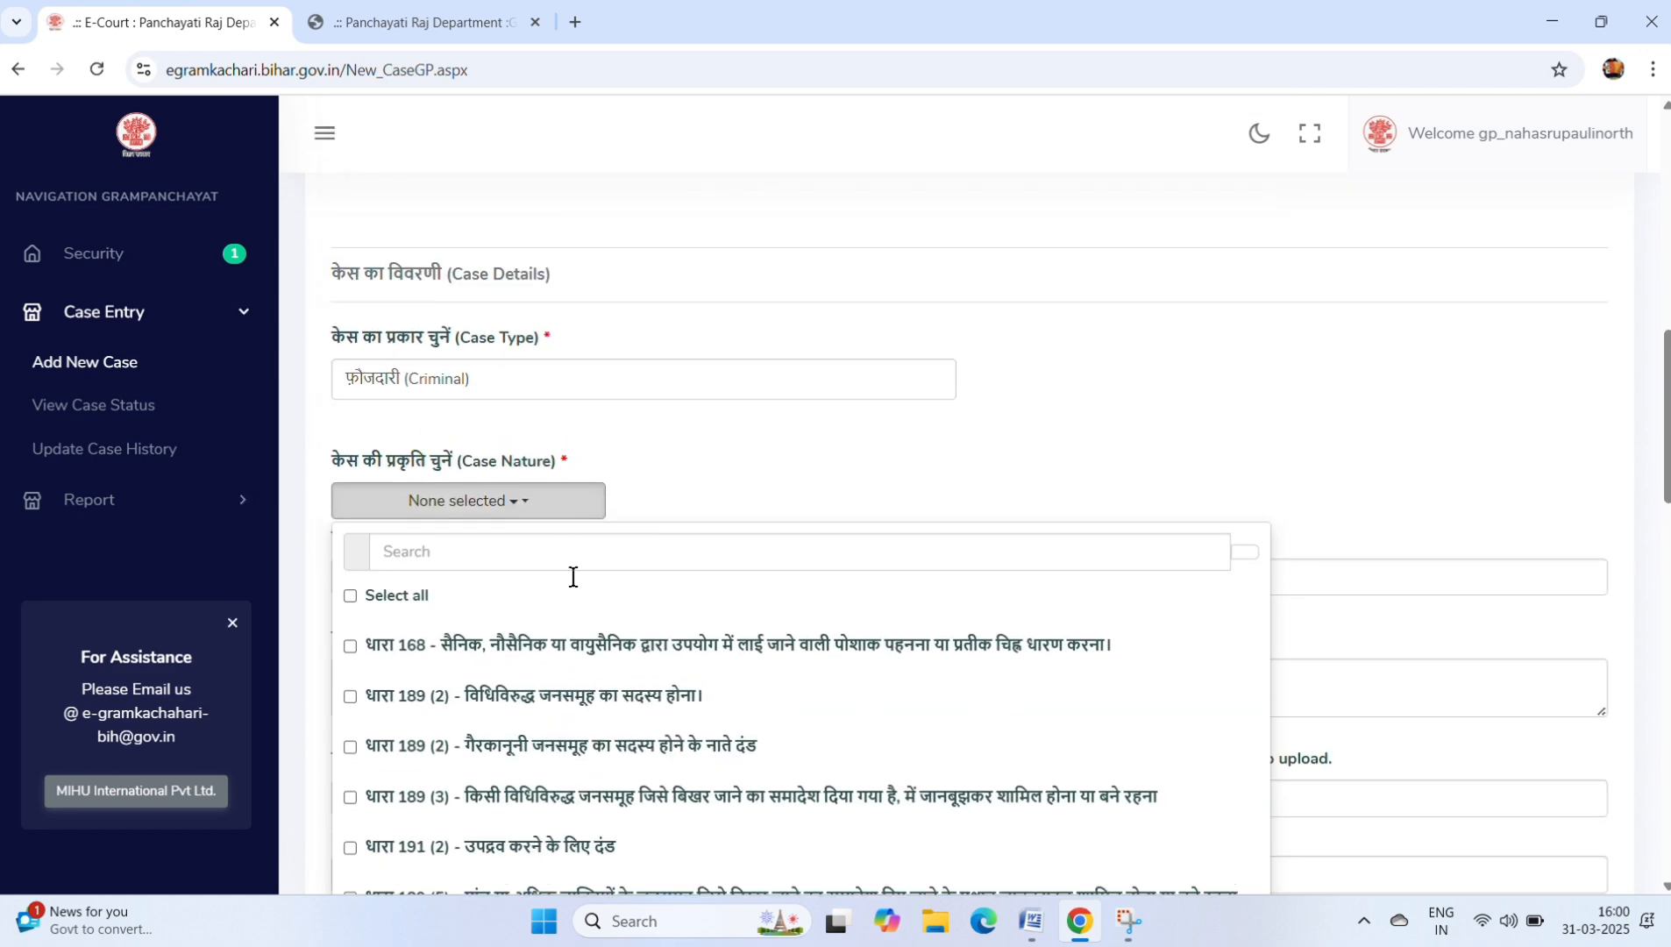
pyautogui.scroll(-3, 571, 574)
pyautogui.scroll(-1, 605, 543)
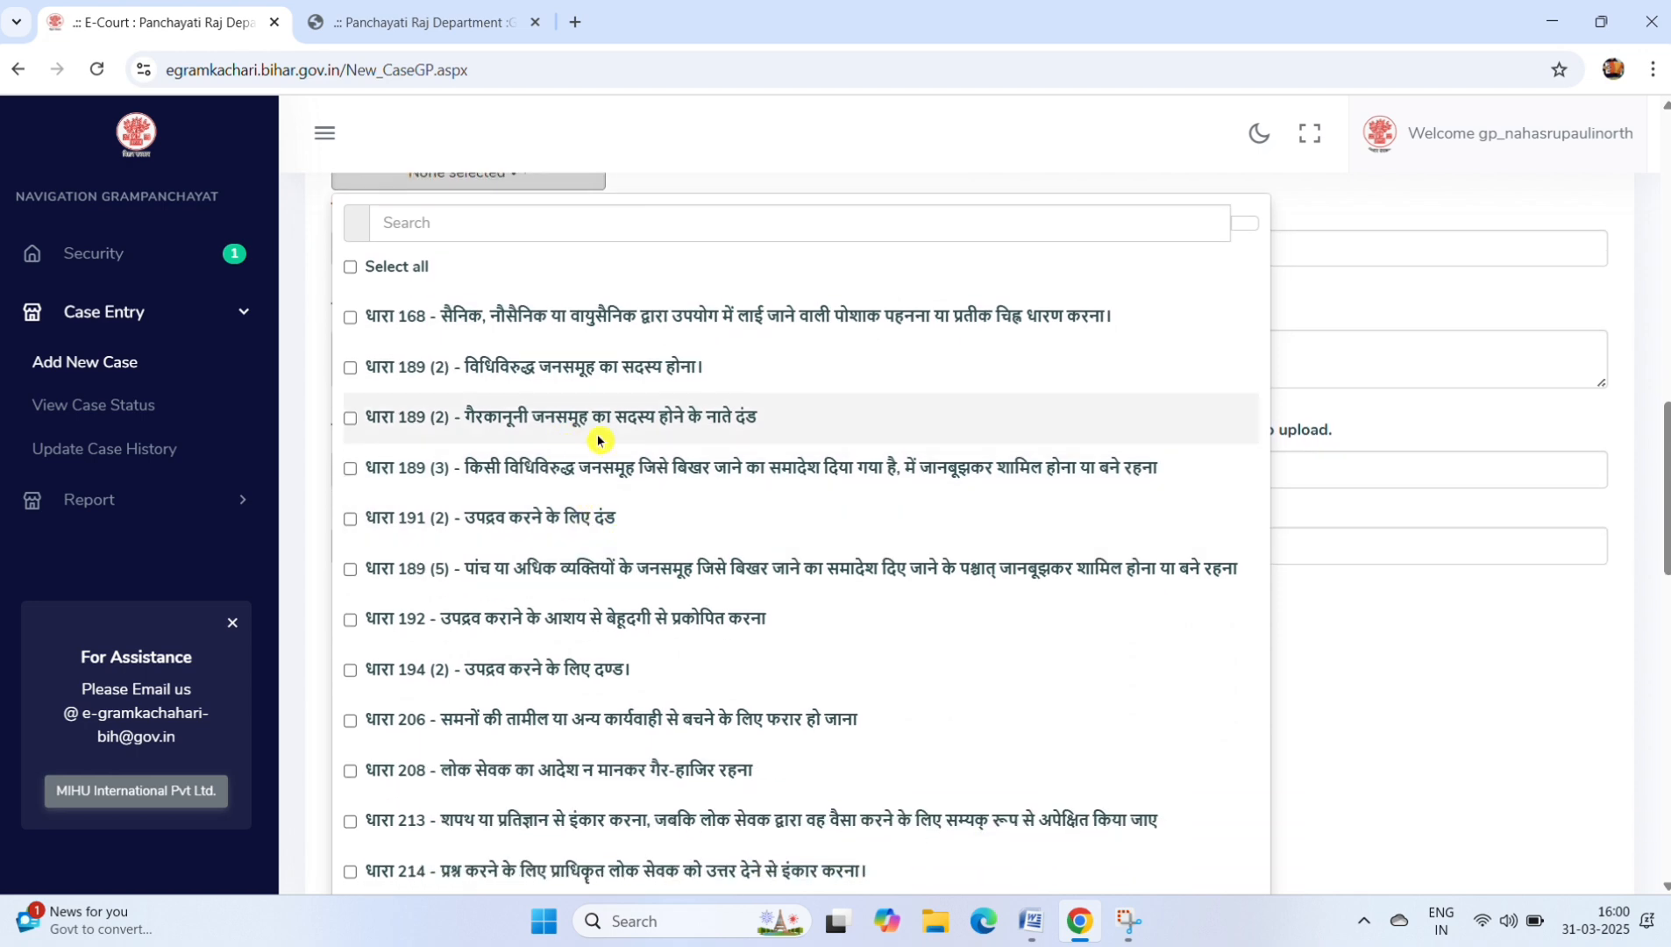
pyautogui.scroll(-3, 539, 590)
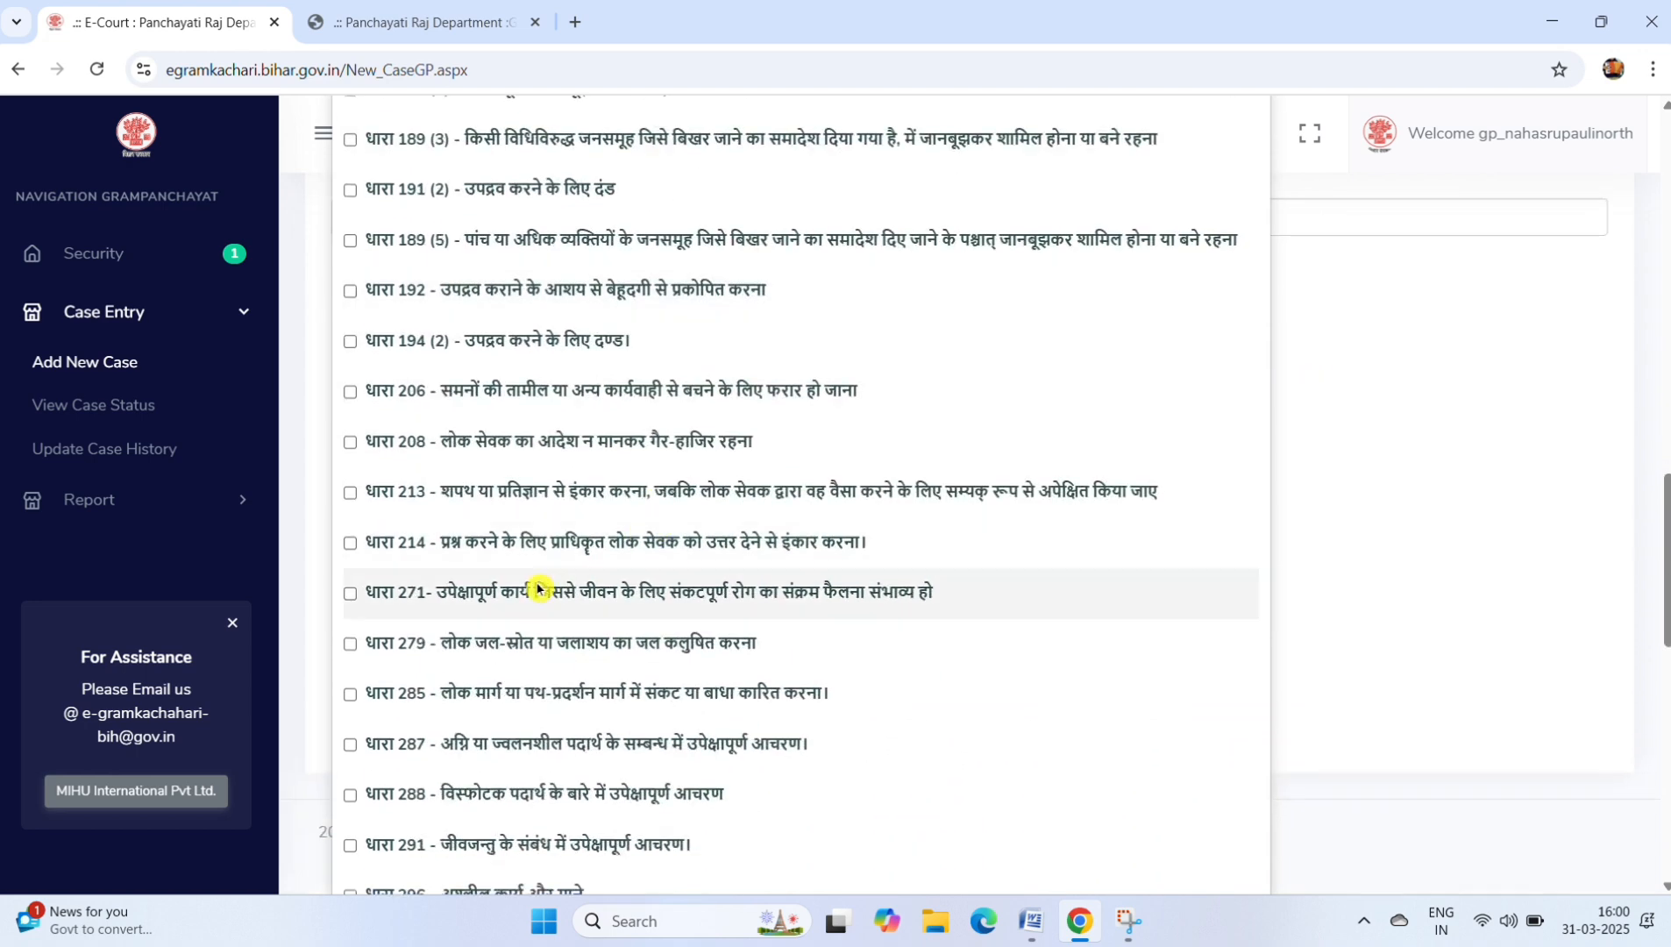
pyautogui.scroll(-2, 481, 847)
pyautogui.scroll(5, 497, 664)
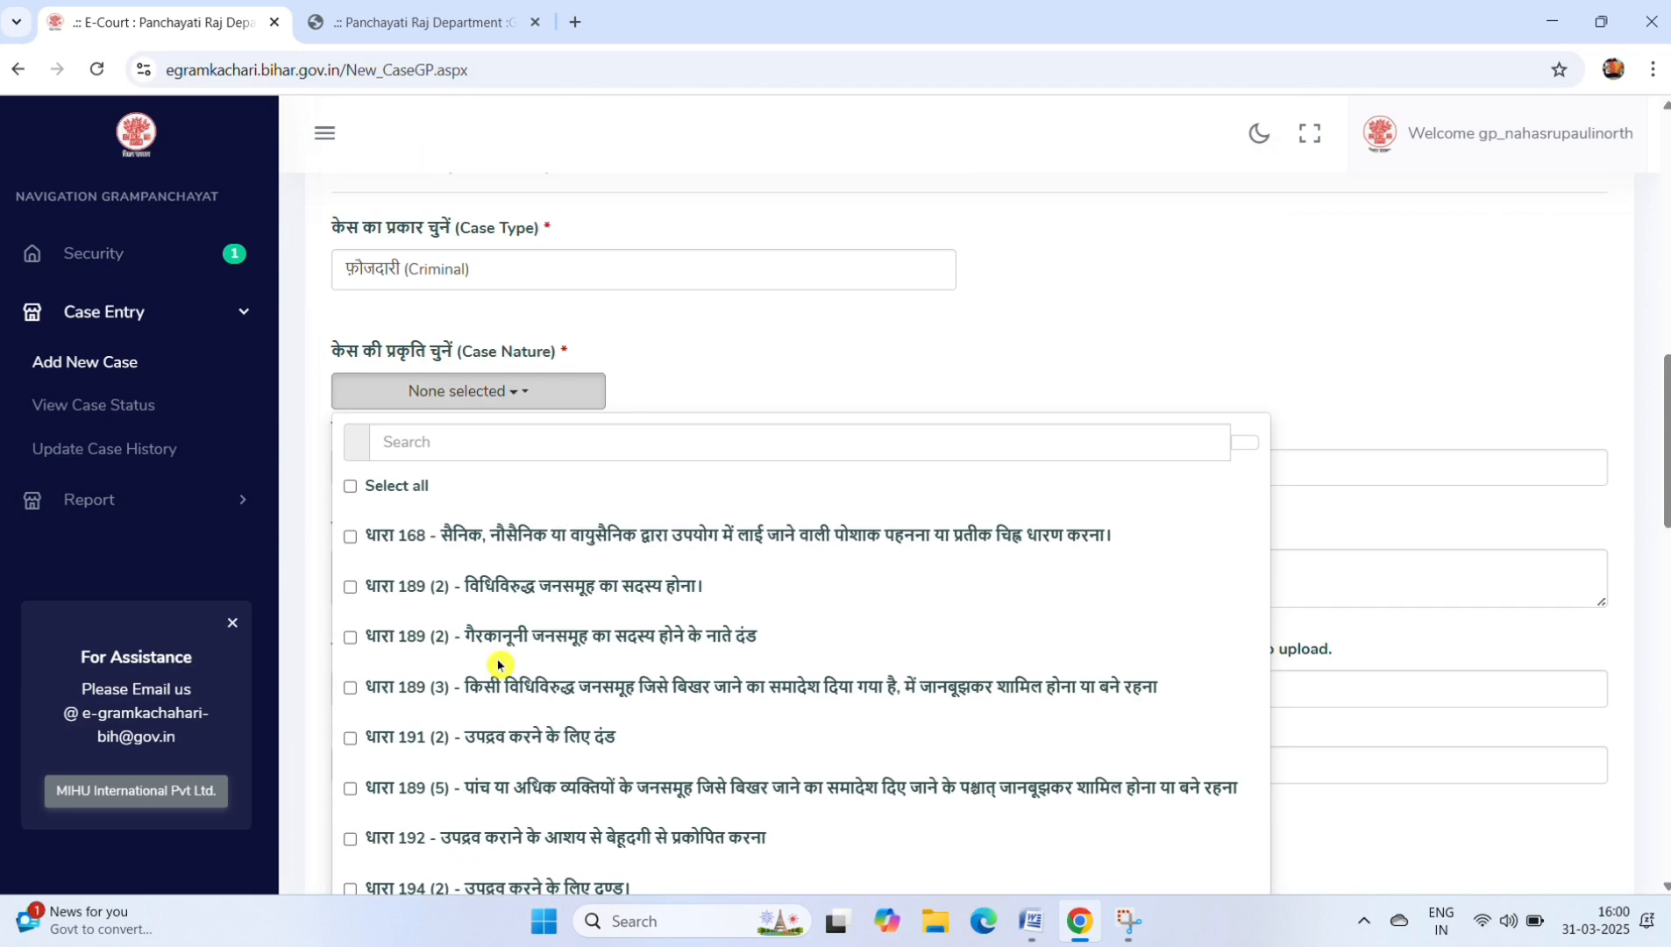
pyautogui.scroll(-10, 497, 575)
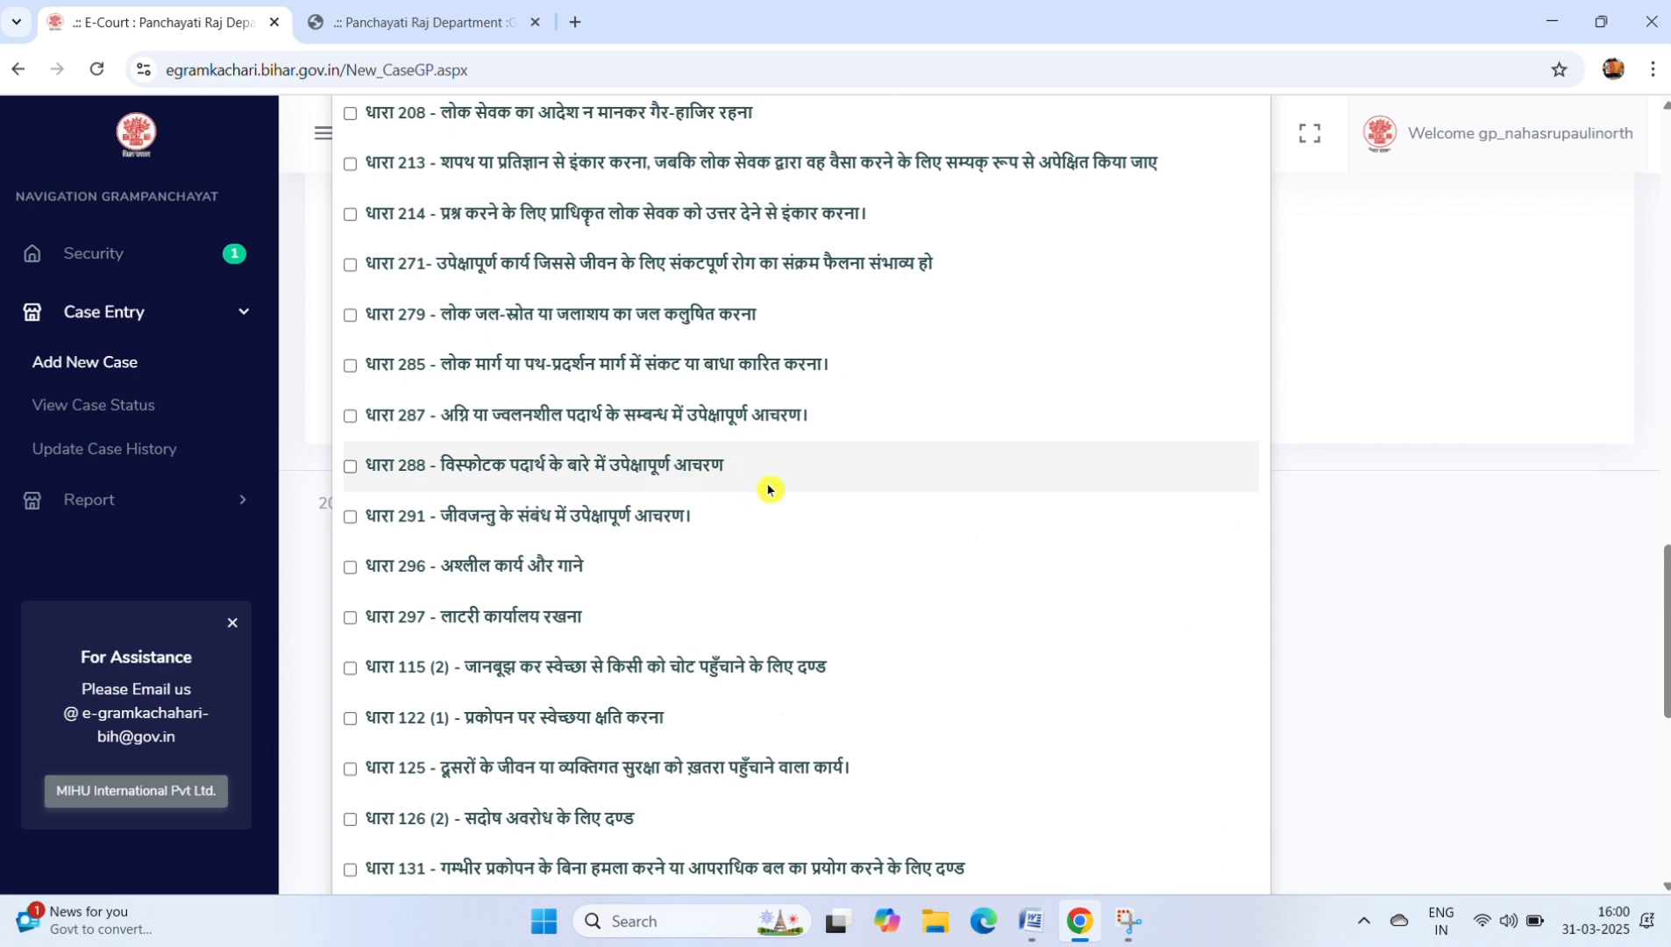
pyautogui.scroll(-8, 531, 693)
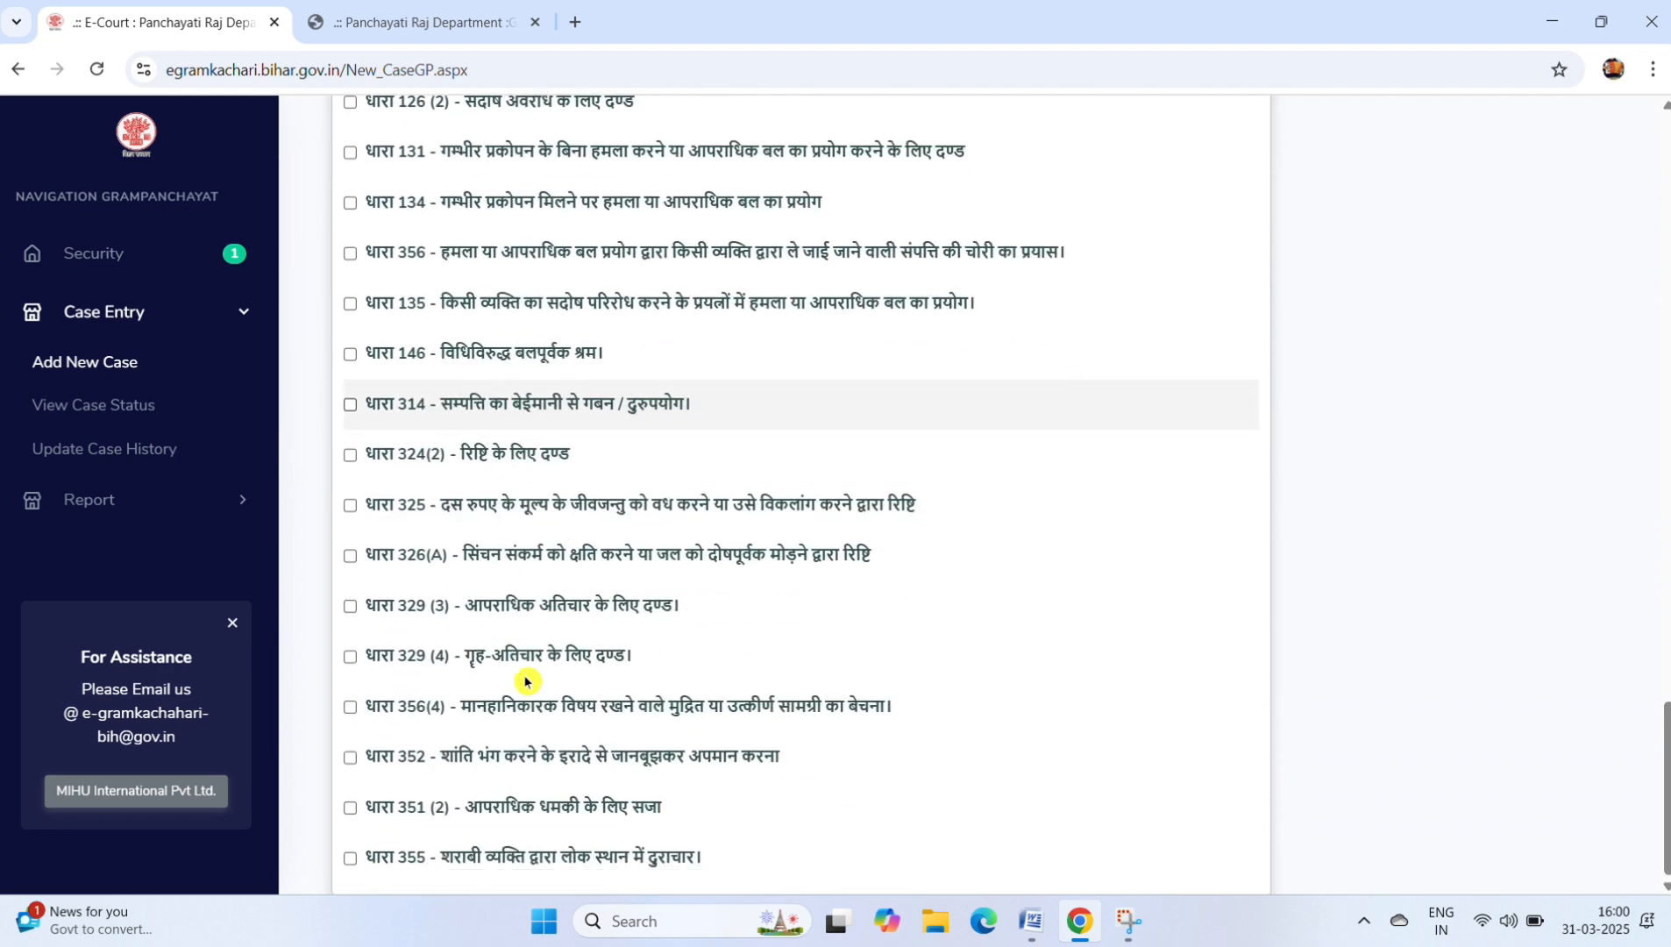
pyautogui.scroll(15, 526, 681)
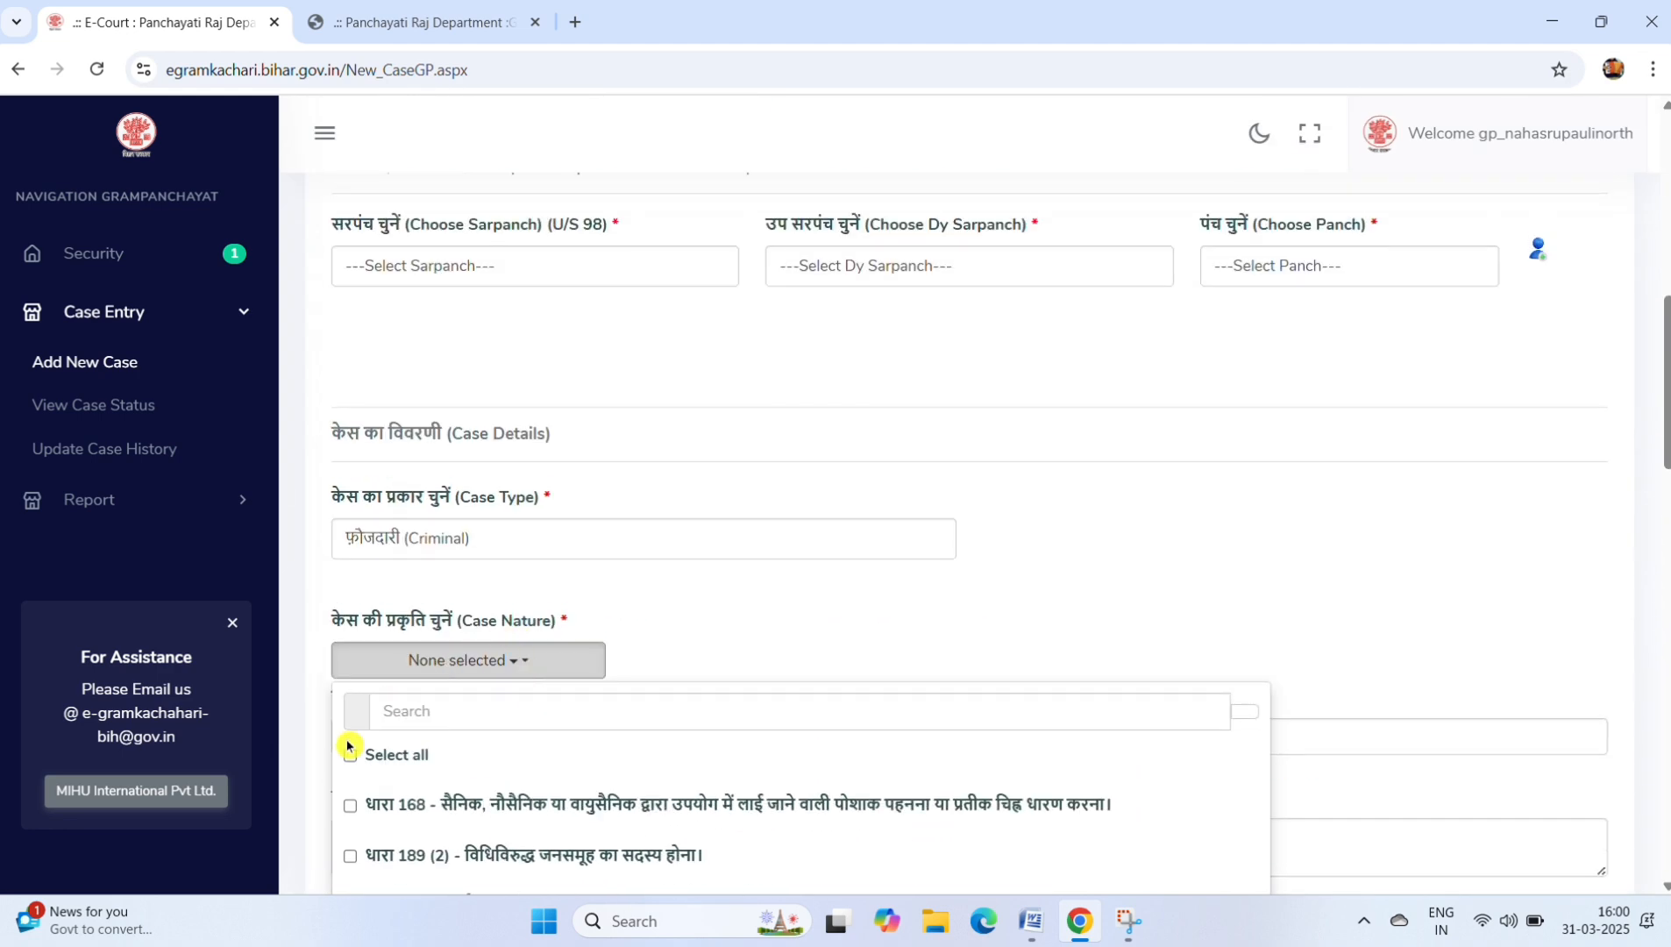
pyautogui.click(418, 660)
# Set the case type to दीवानी (Civil) and check the case nature choices offered for it
pyautogui.scroll(-1, 471, 455)
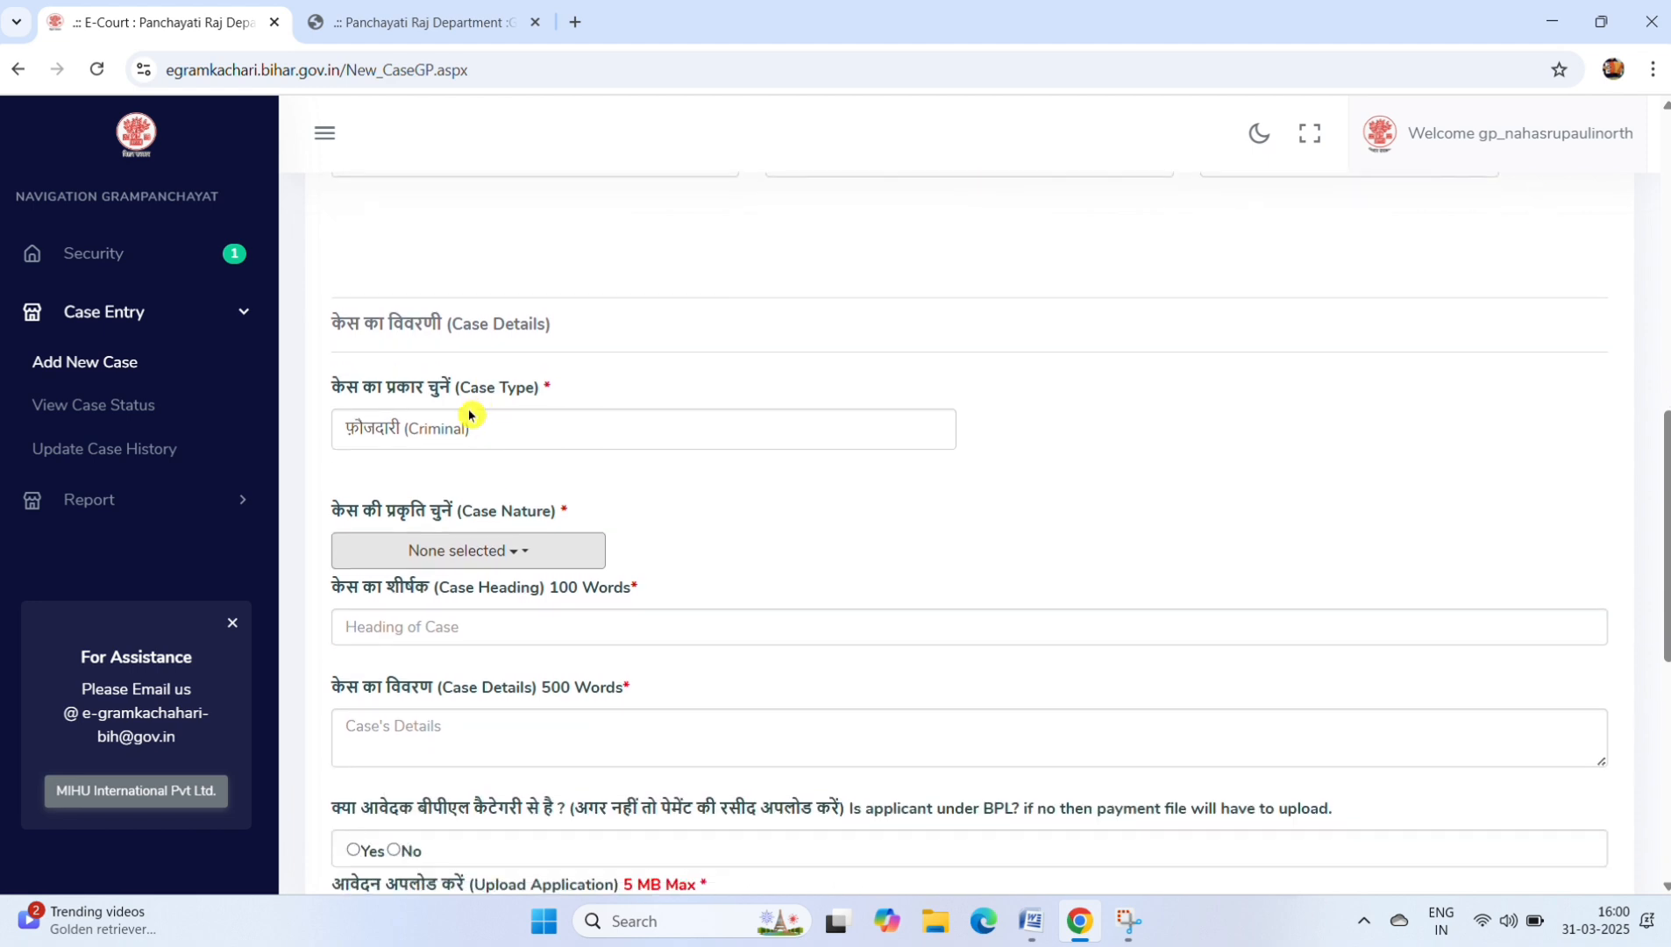
pyautogui.click(468, 415)
pyautogui.click(446, 488)
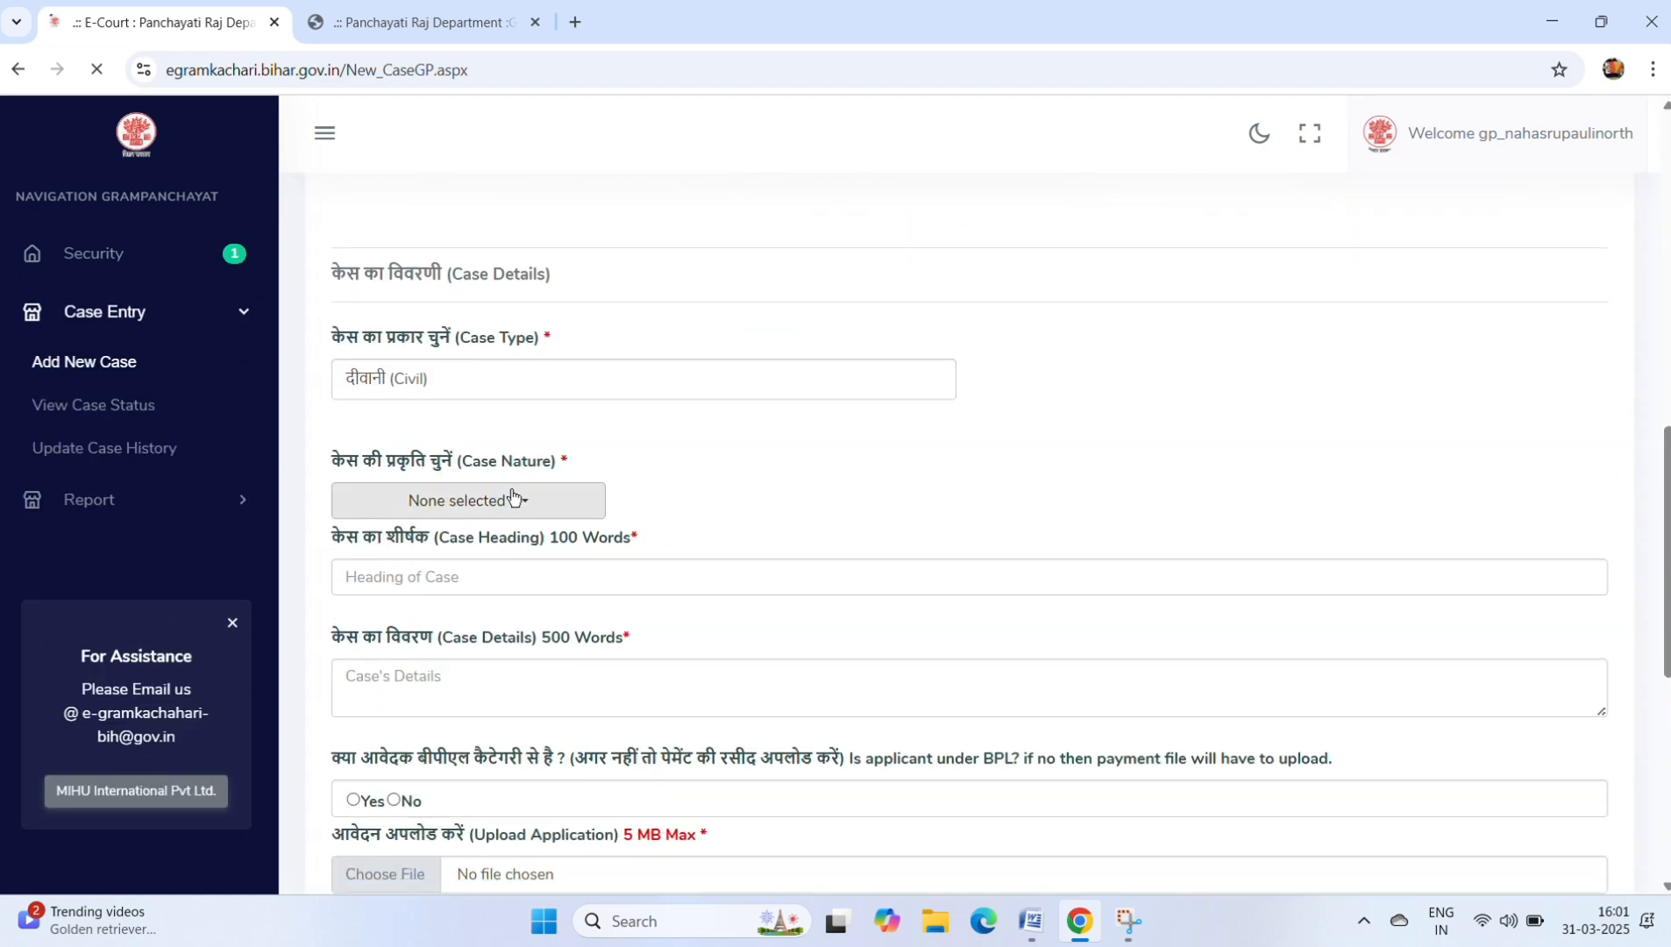
pyautogui.click(472, 554)
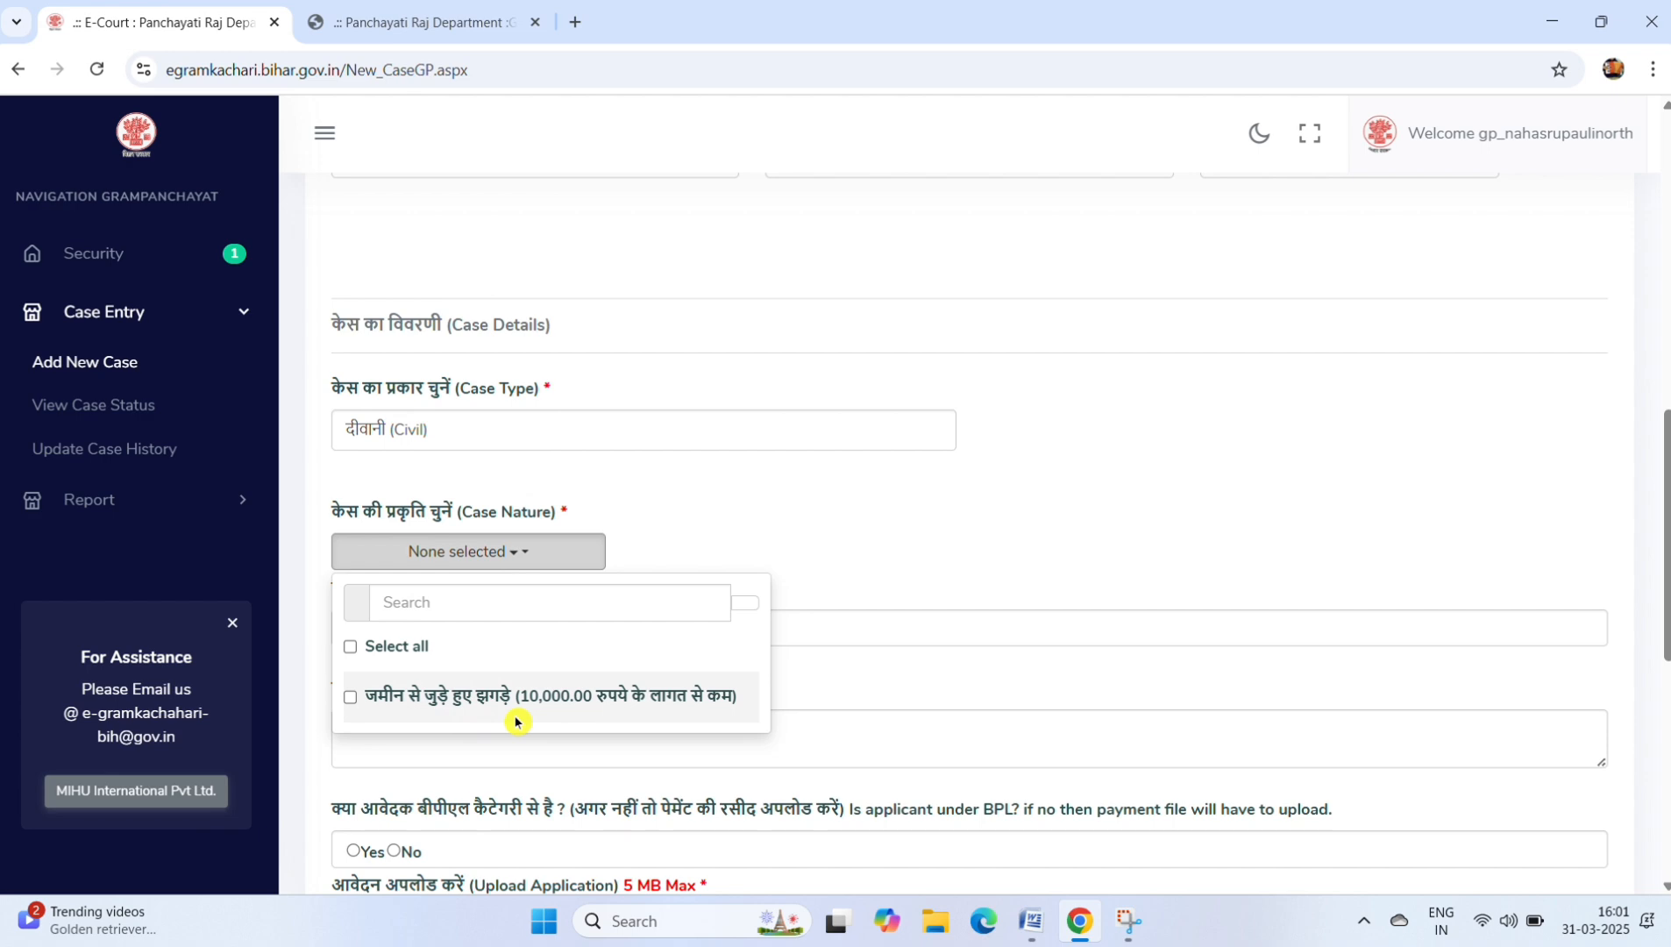
pyautogui.click(728, 517)
# Examine the Case Heading (100 words) and Case Details (500 words) fields, leaving both empty
pyautogui.scroll(-5, 526, 412)
pyautogui.scroll(3, 561, 377)
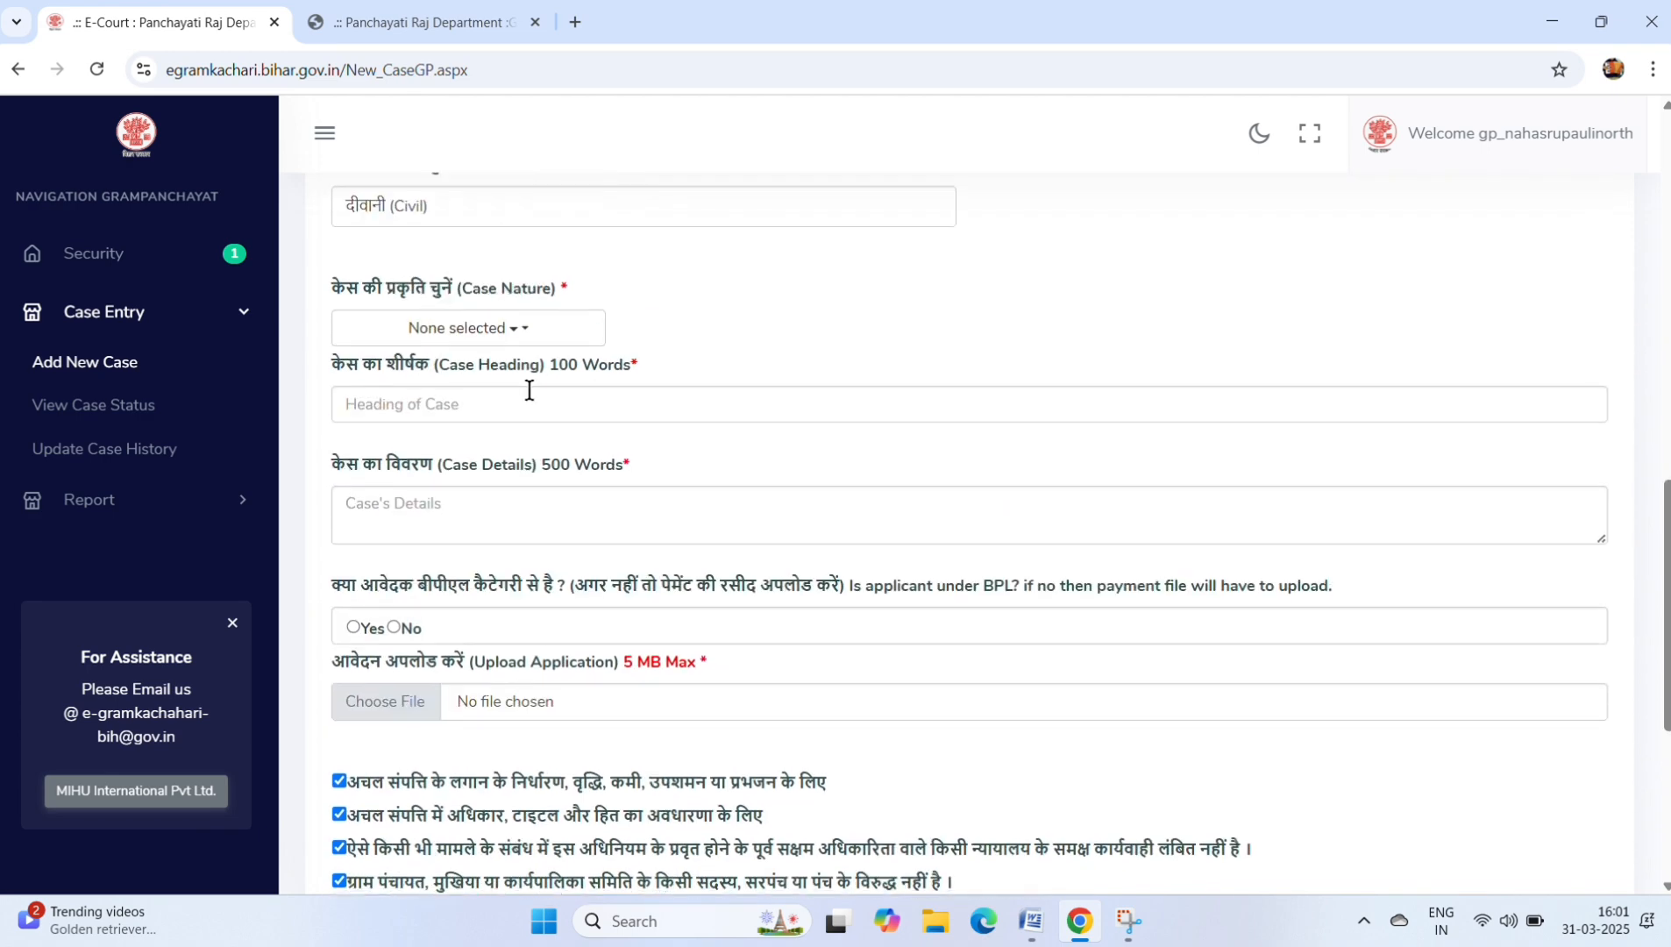
pyautogui.click(428, 408)
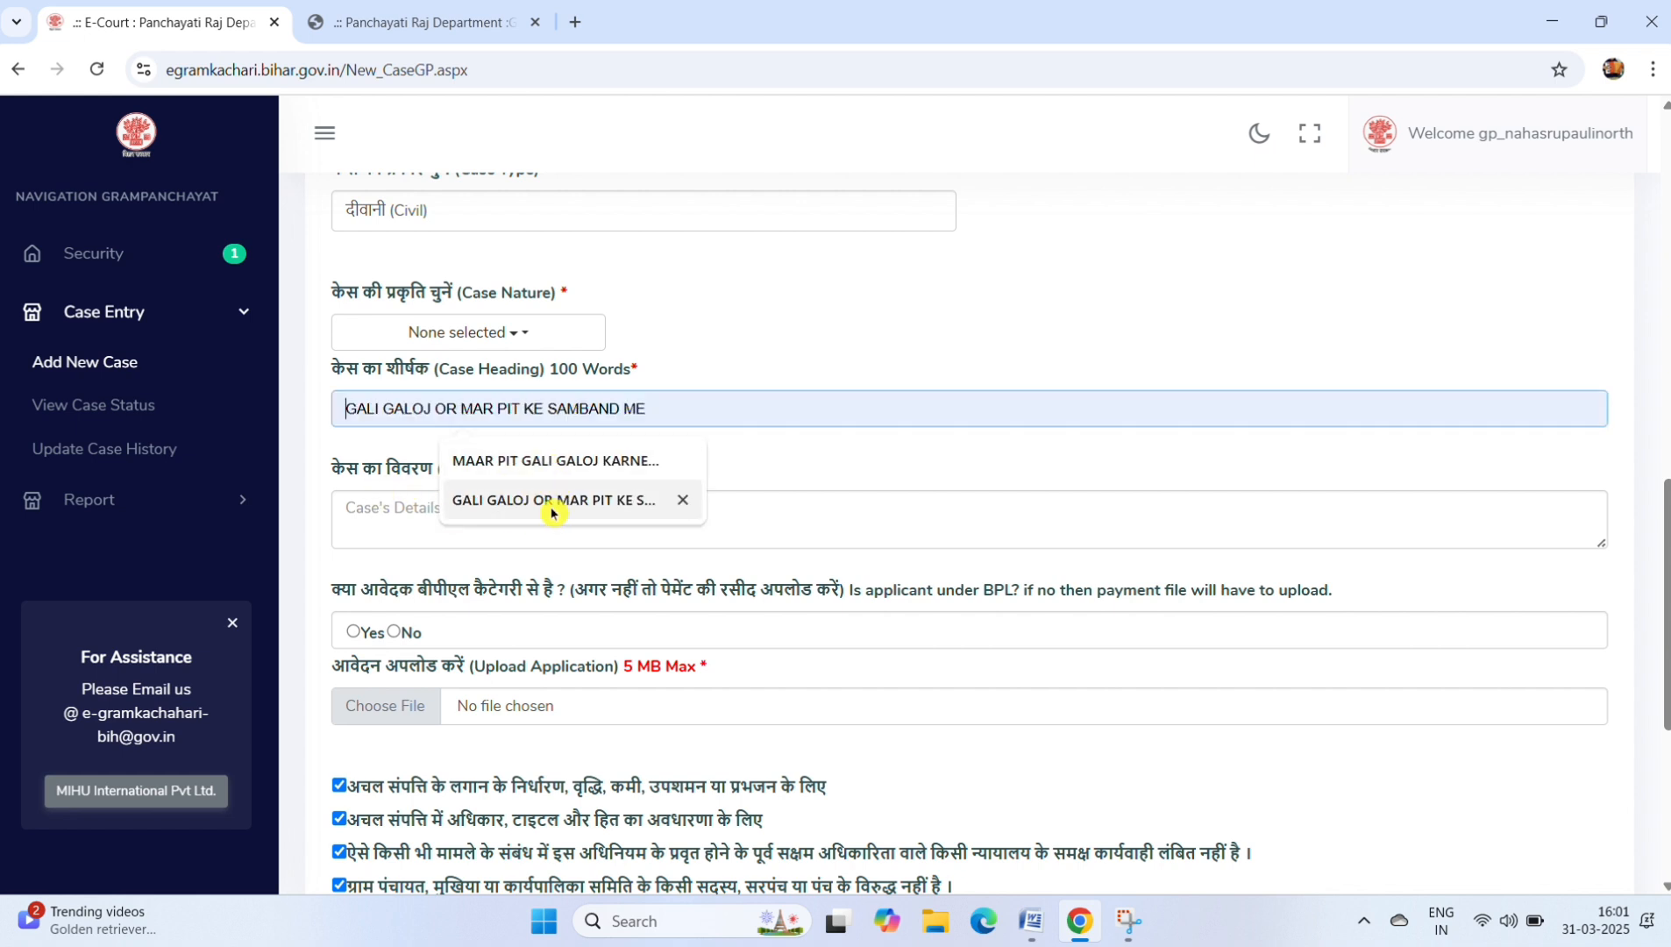
pyautogui.click(404, 502)
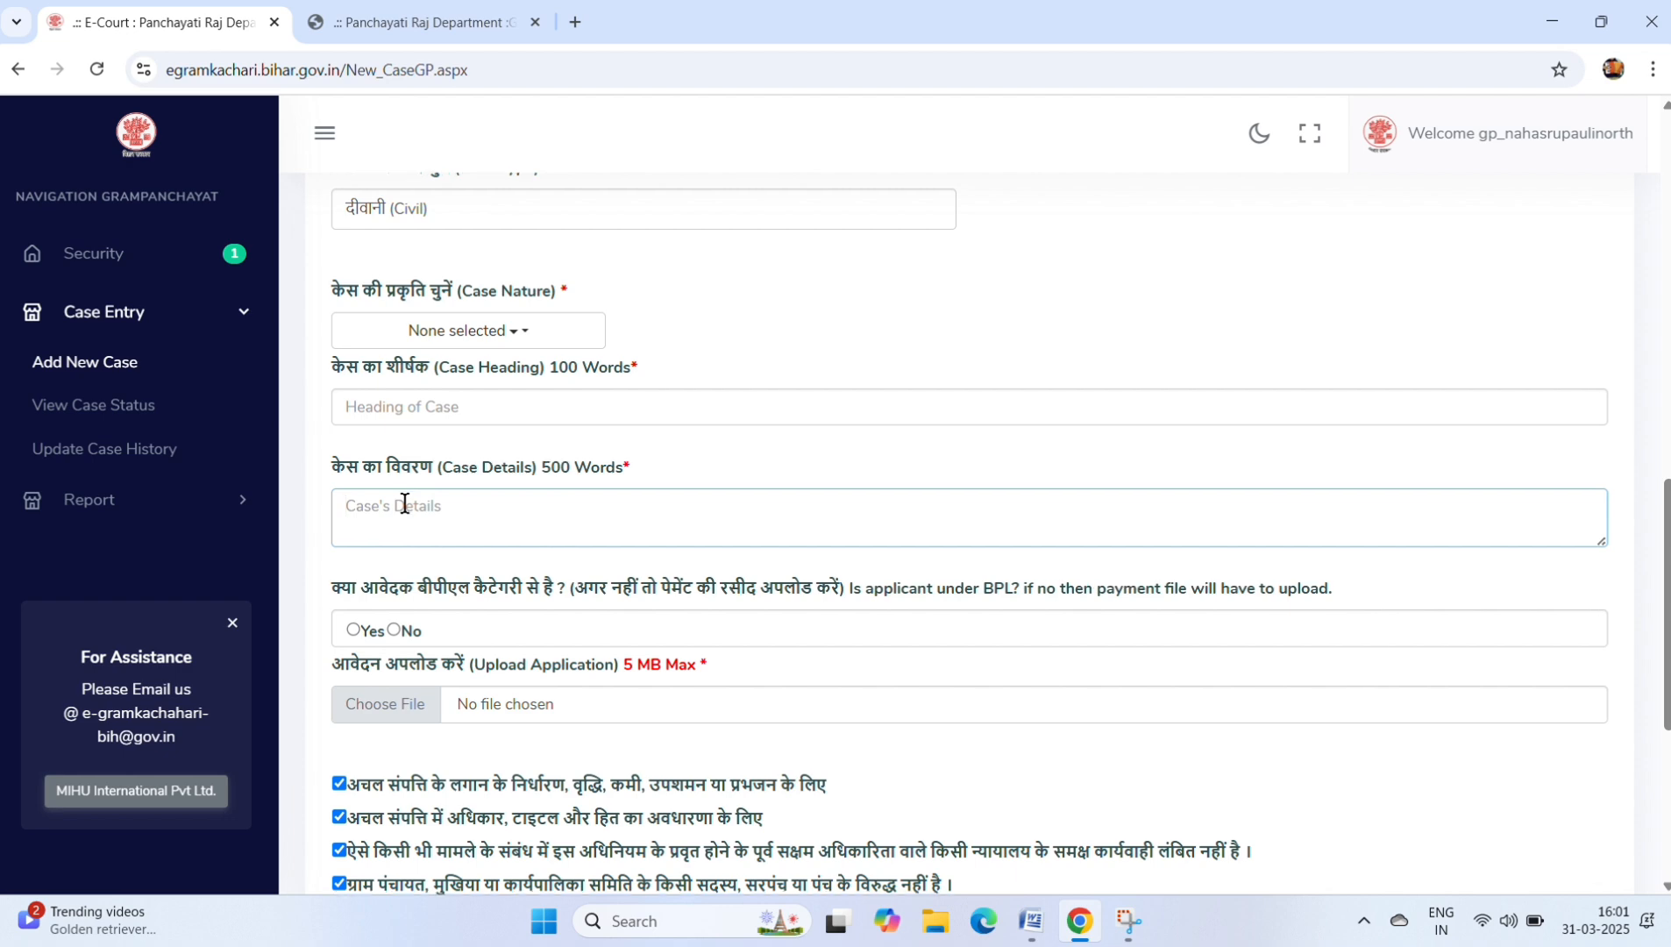
# Answer No to the applicant's BPL question and examine the payment slip upload, application upload and declarations
pyautogui.scroll(-2, 404, 502)
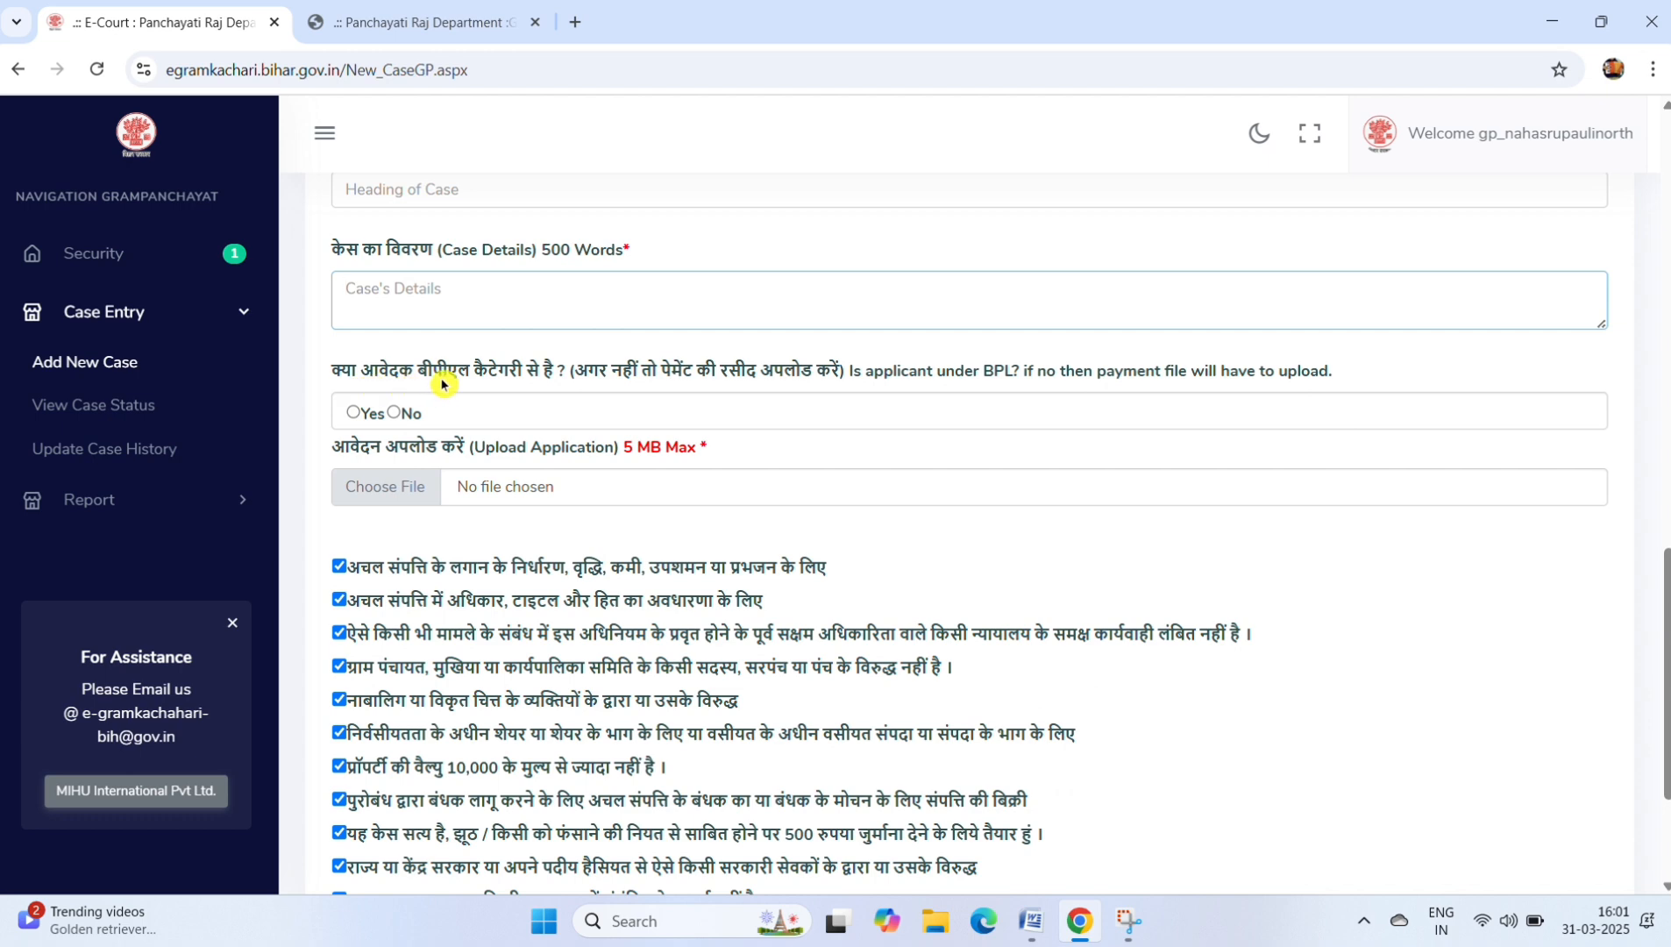
pyautogui.click(393, 412)
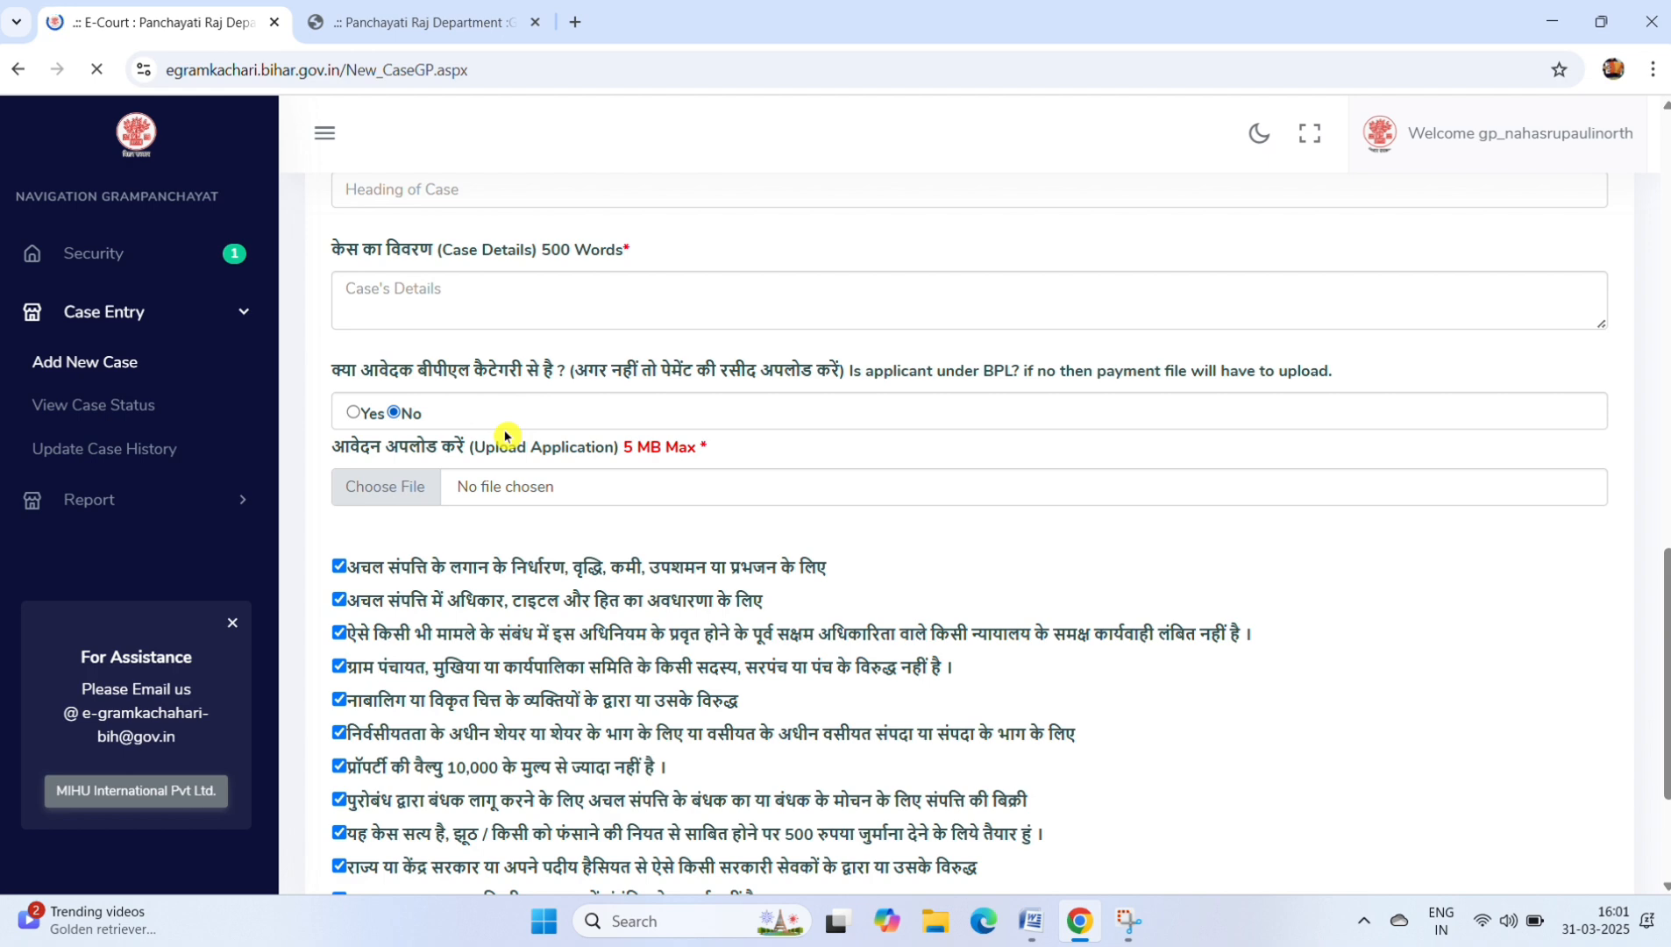
pyautogui.scroll(-15, 504, 434)
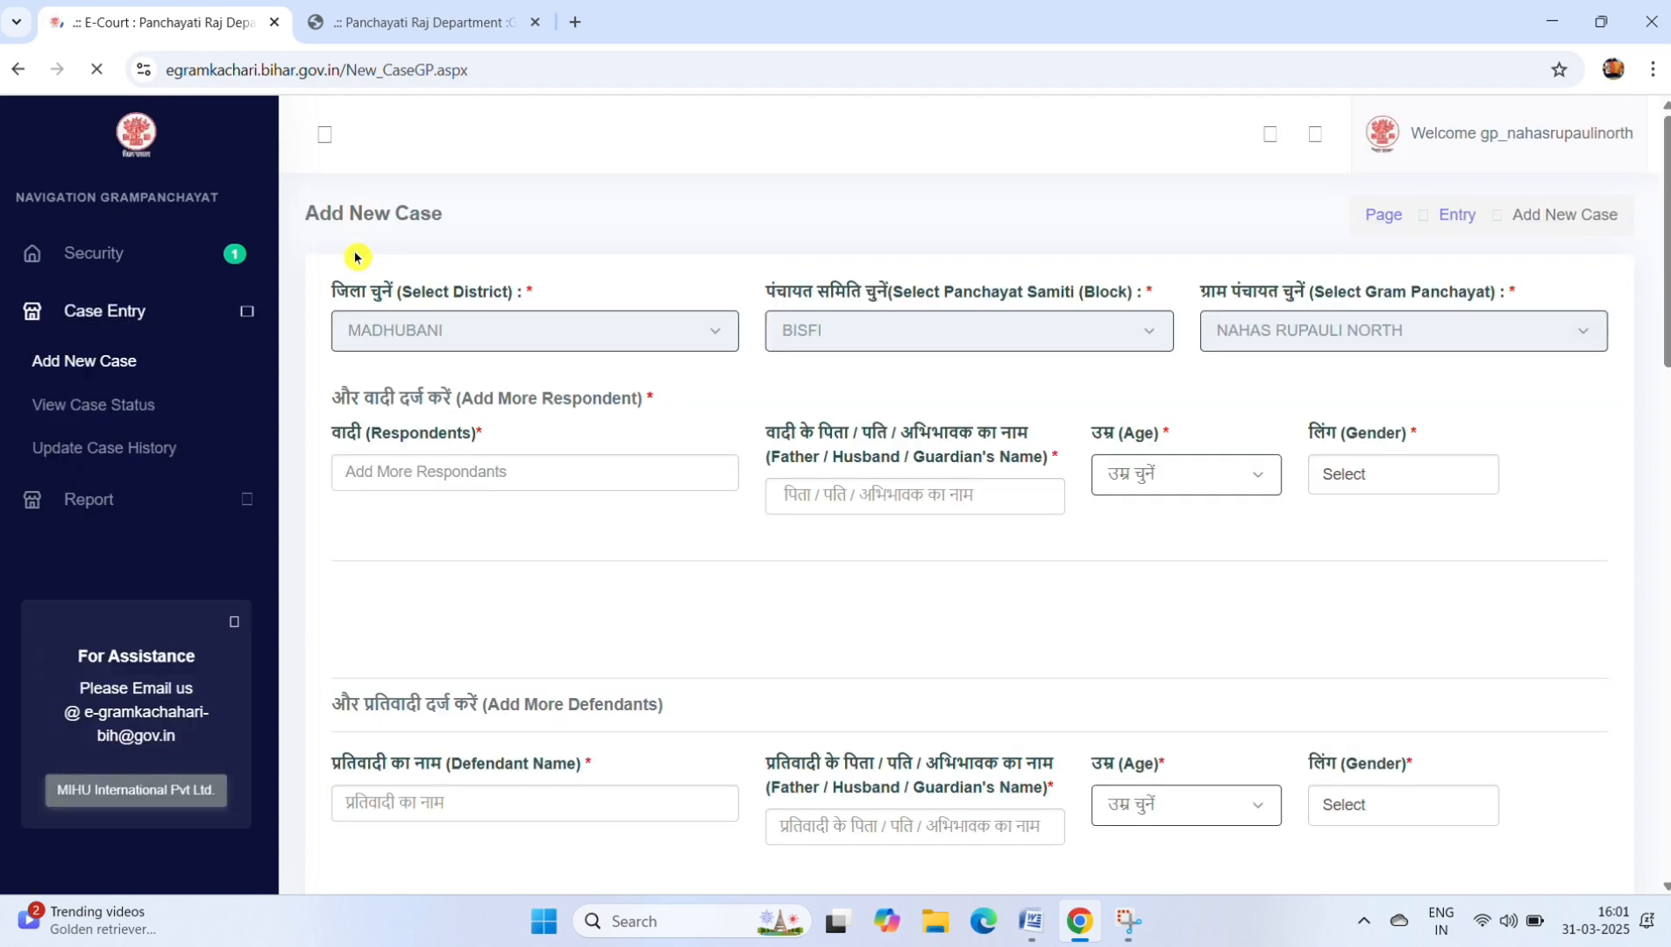
pyautogui.scroll(-15, 418, 409)
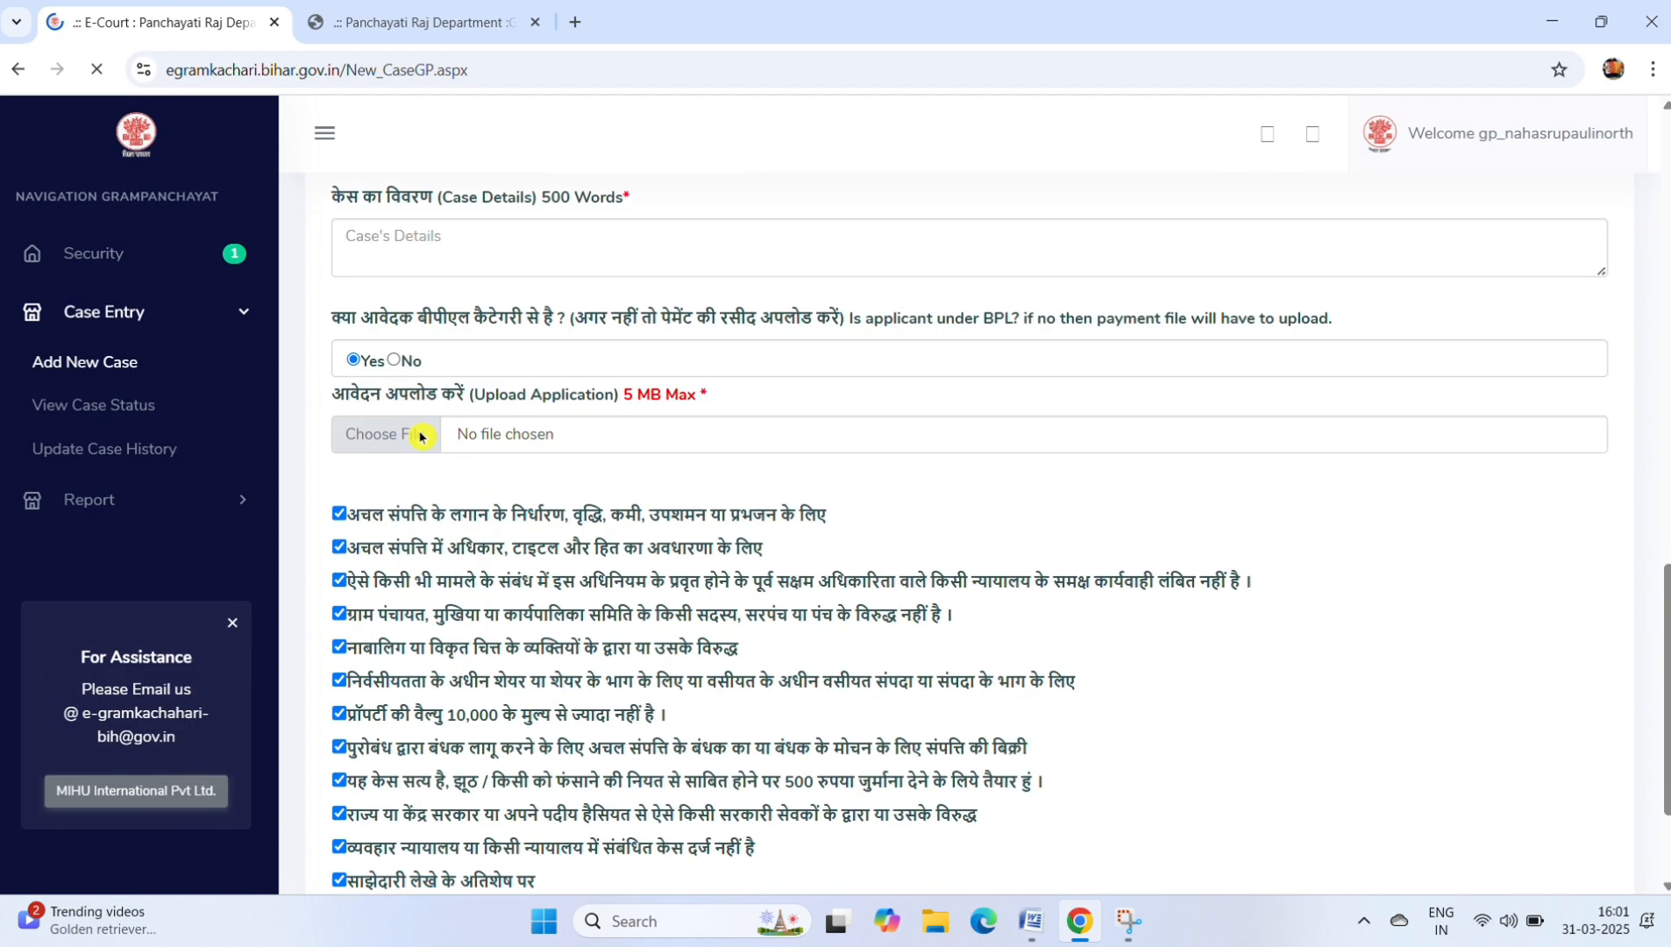
pyautogui.scroll(-2, 436, 425)
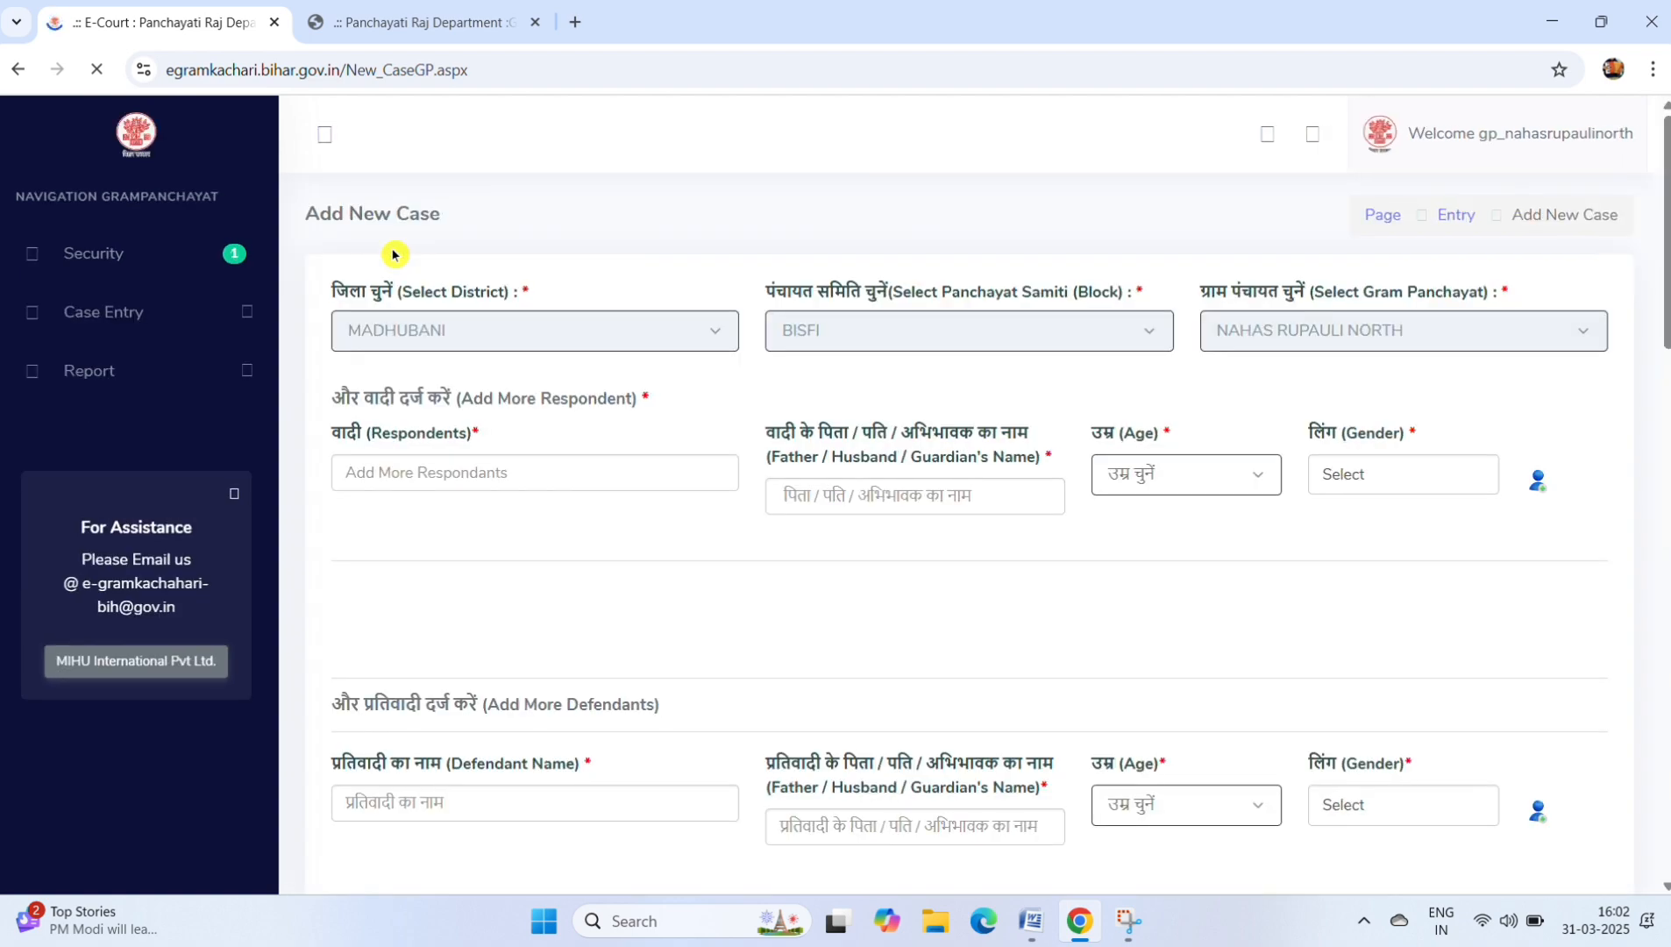
pyautogui.scroll(-8, 390, 567)
pyautogui.scroll(-8, 433, 451)
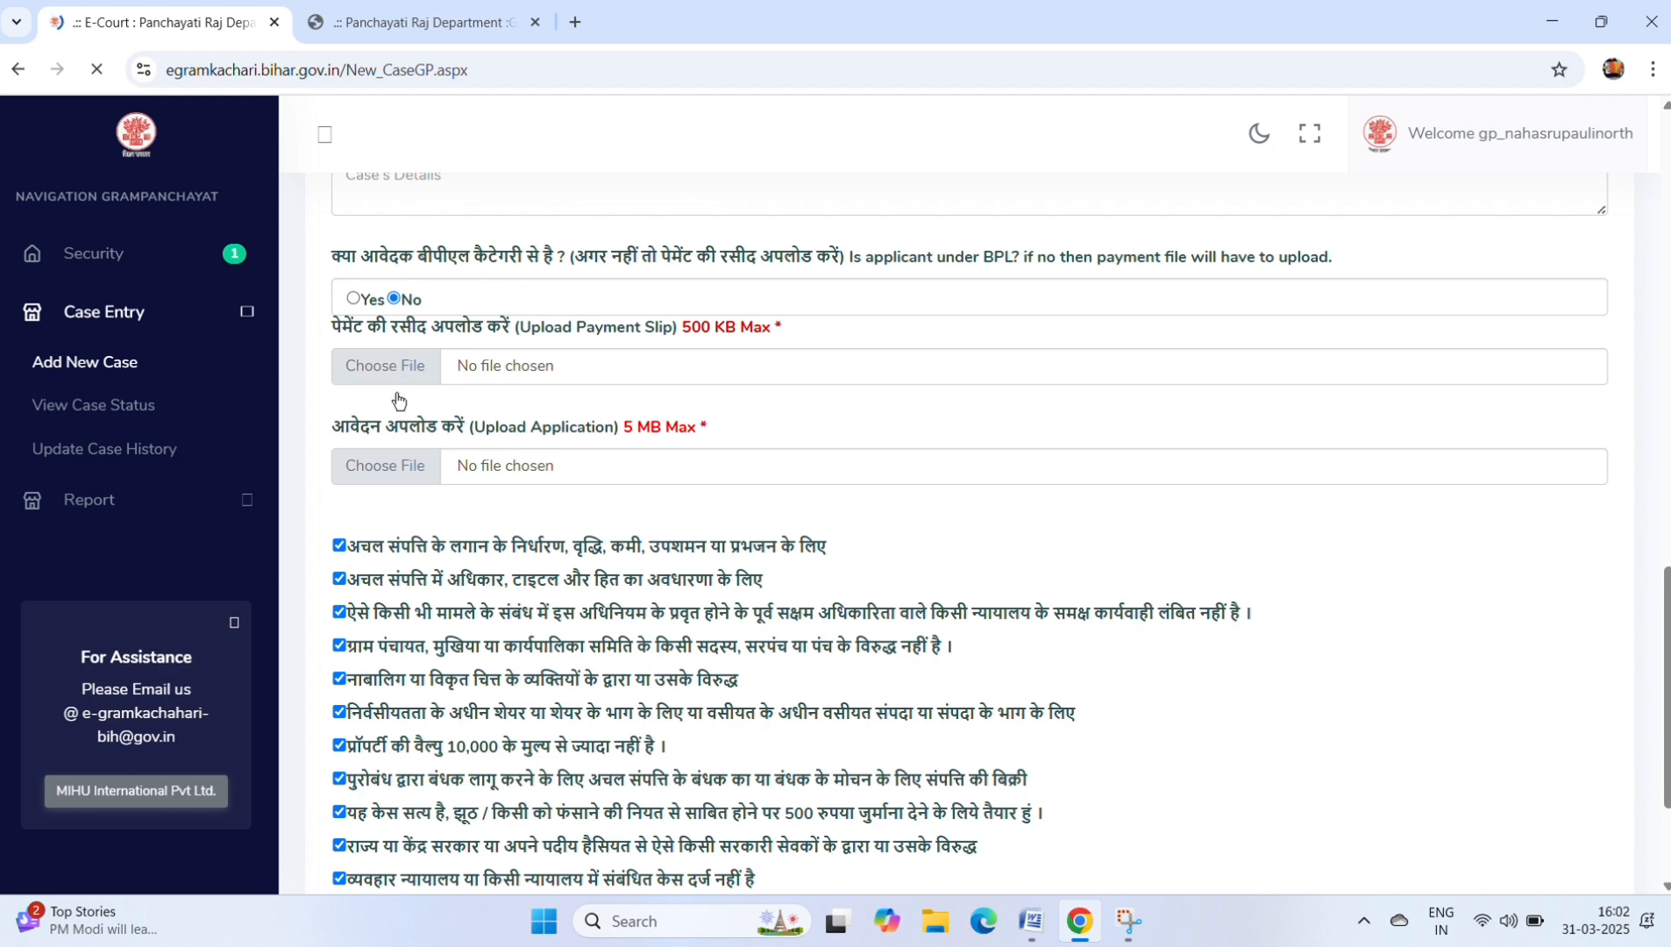
pyautogui.scroll(-3, 396, 462)
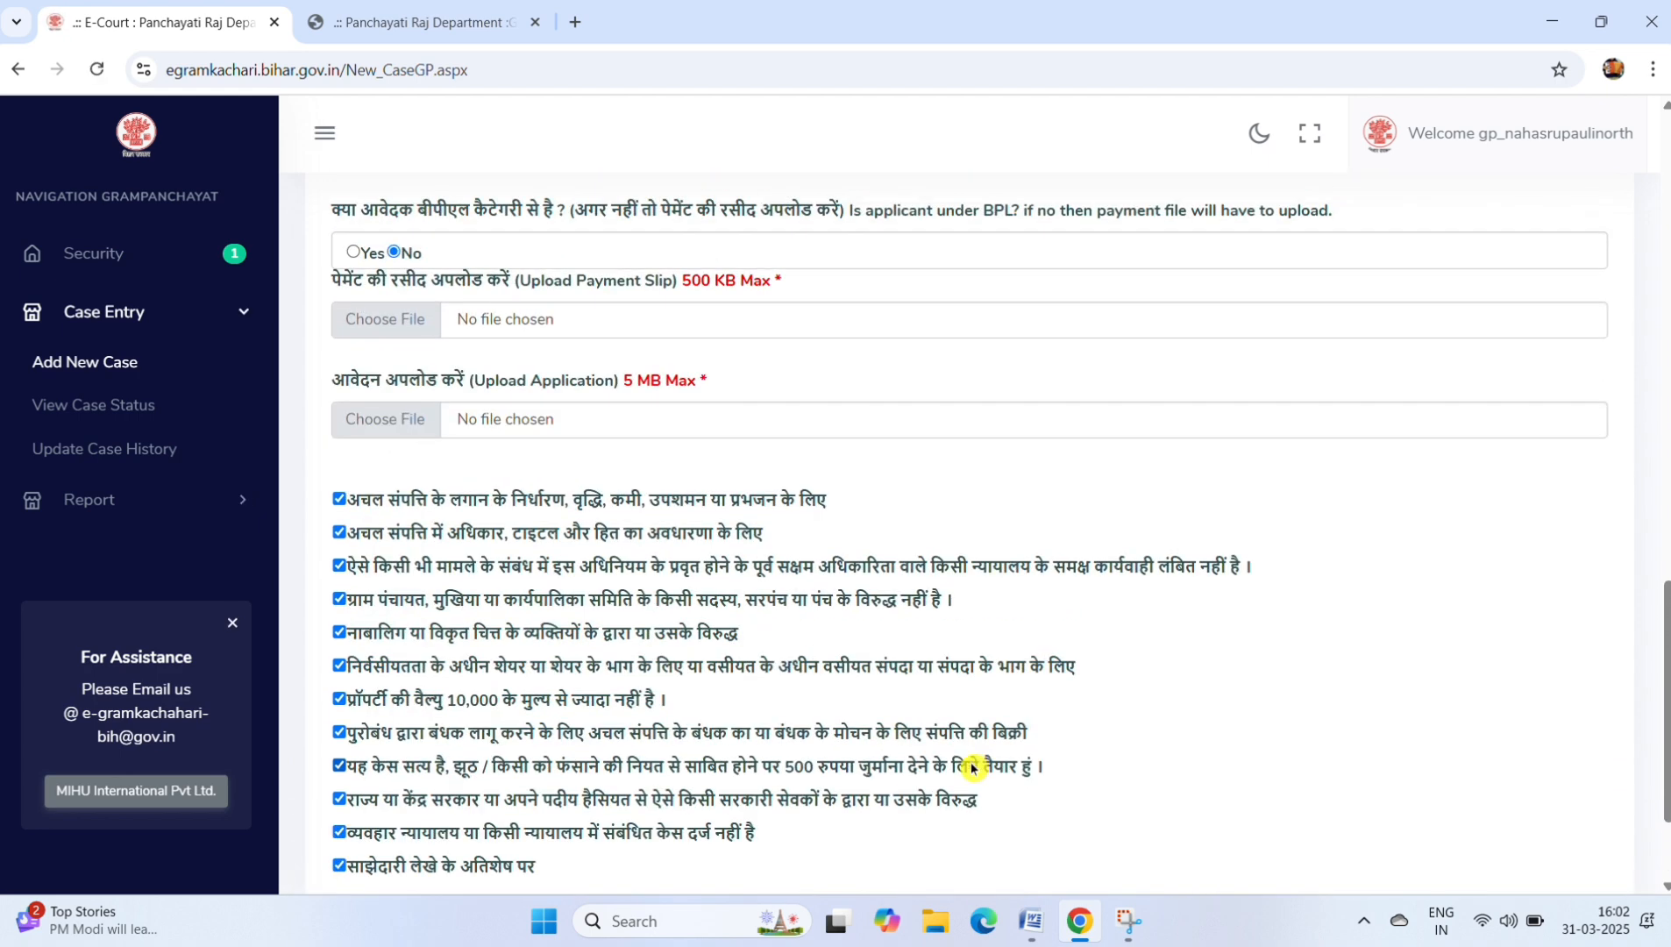
pyautogui.scroll(10, 712, 643)
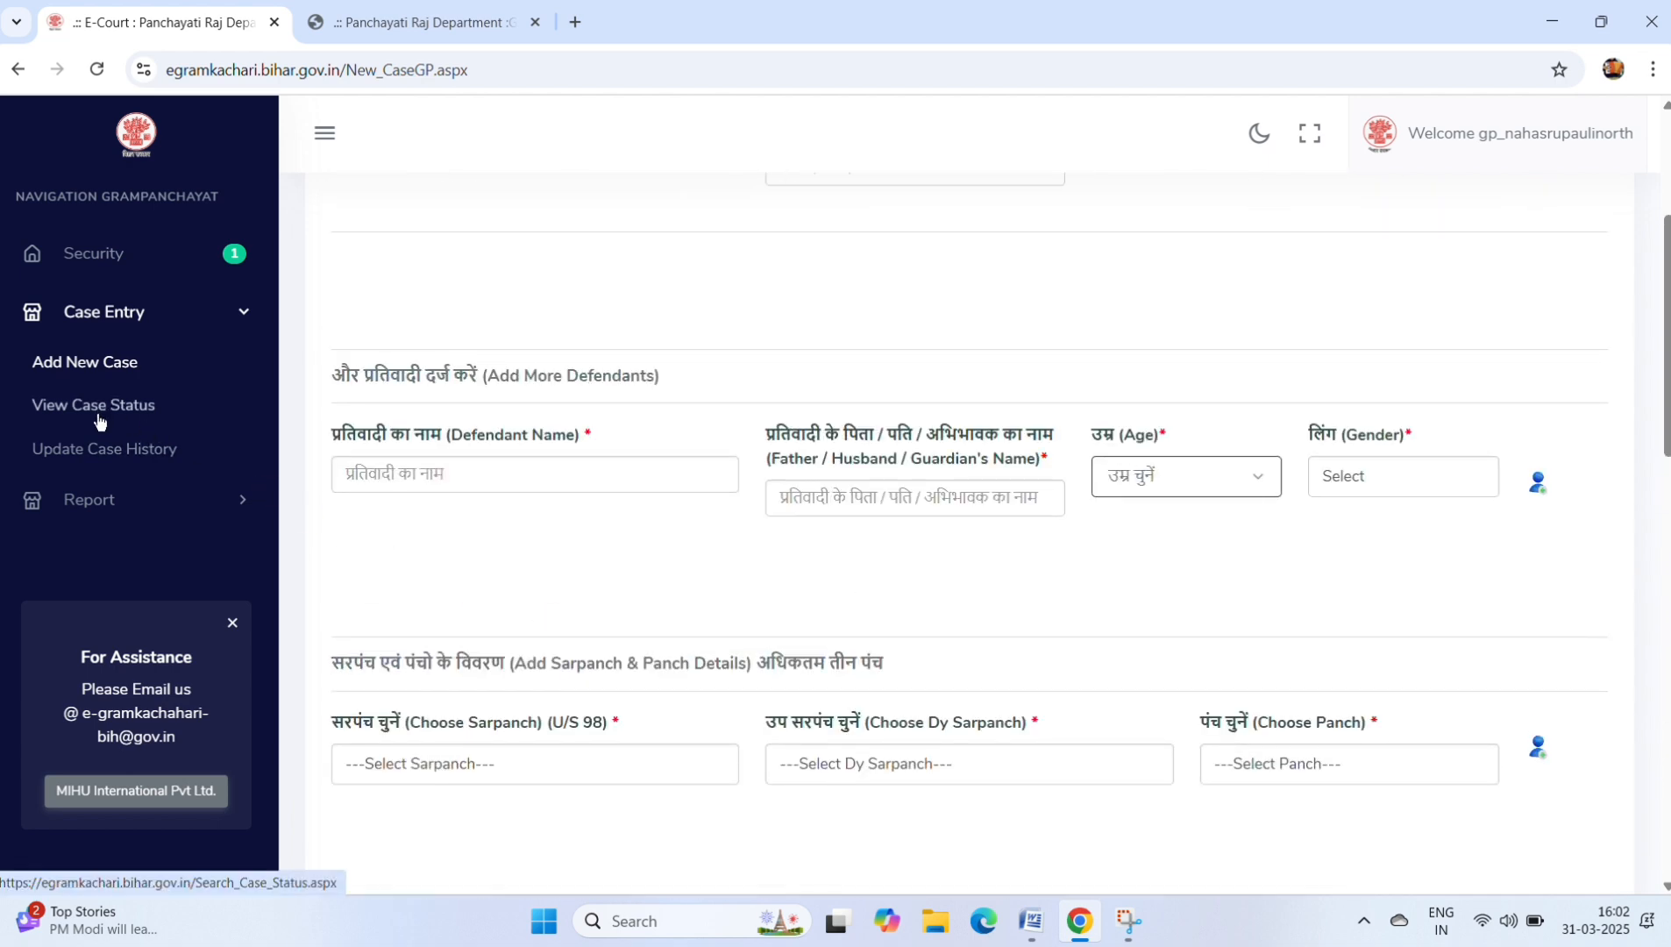
# Look up an existing case under Update Case History using a saved complaint number and review its party and case details
pyautogui.click(99, 450)
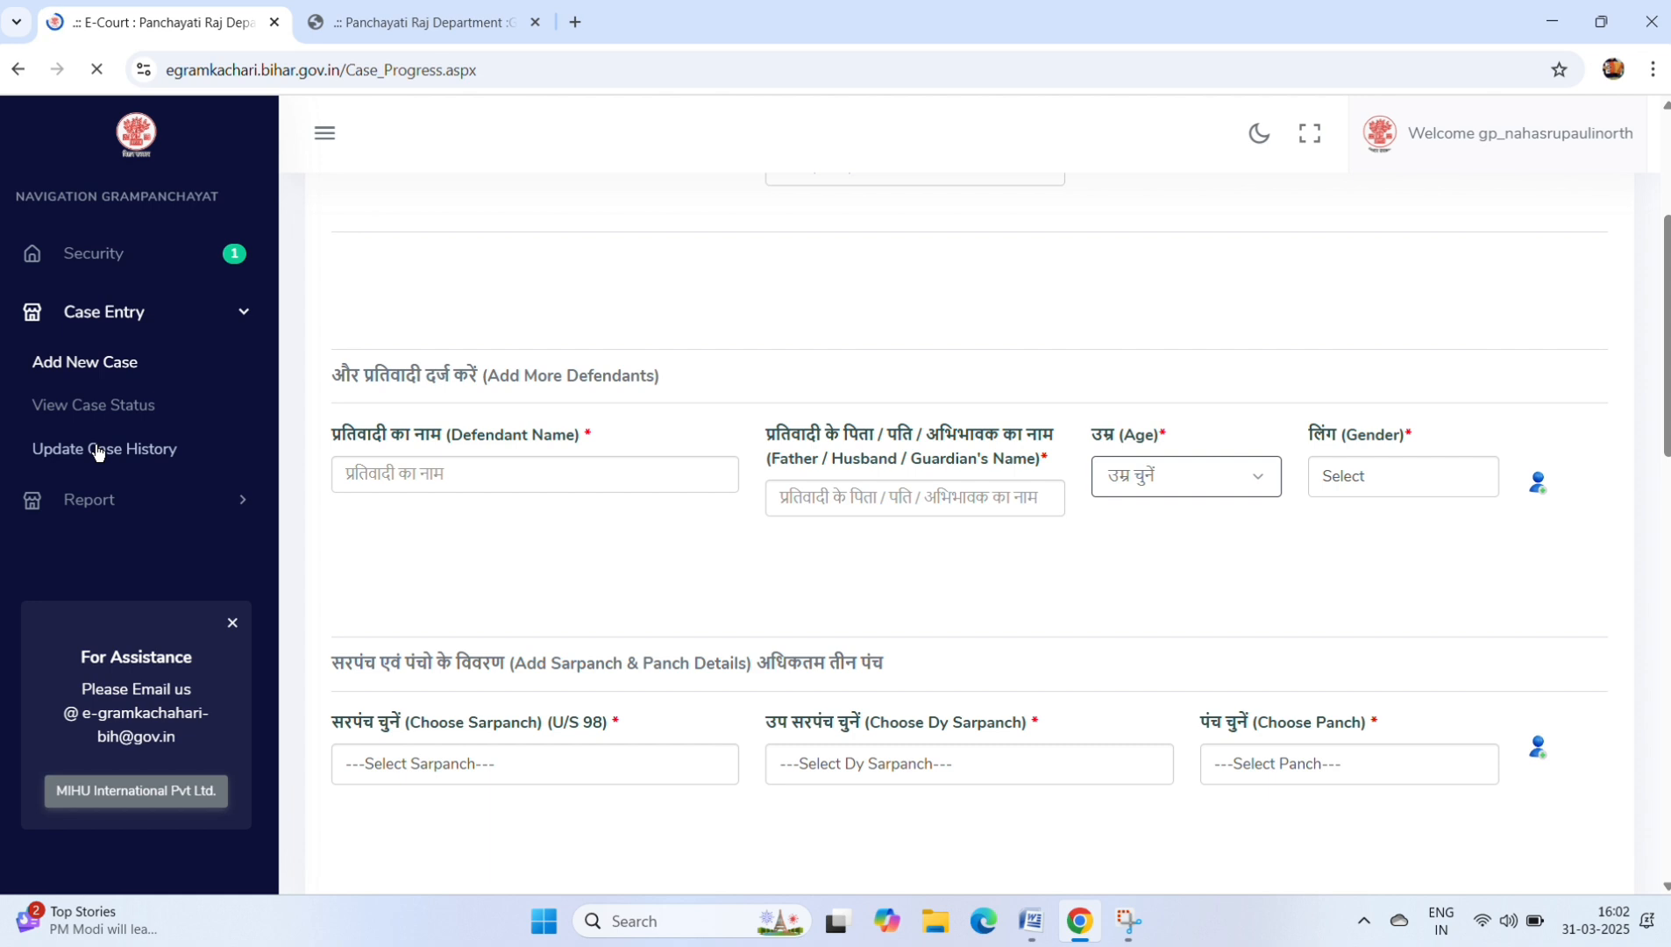
pyautogui.click(445, 337)
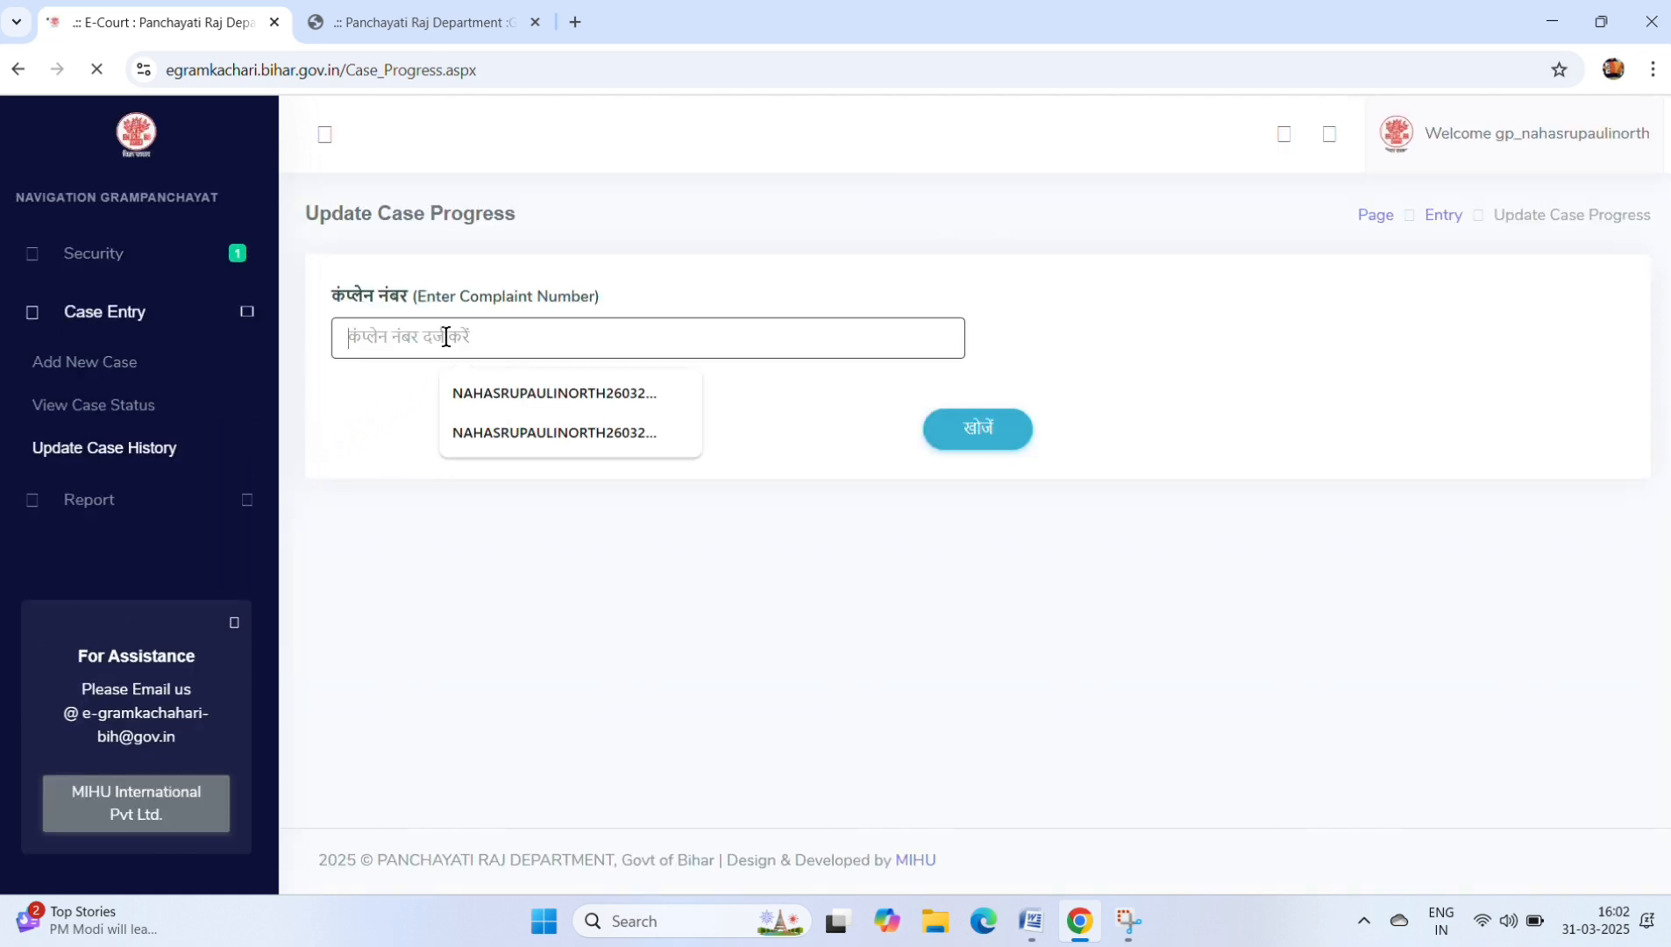
pyautogui.click(539, 409)
pyautogui.click(937, 417)
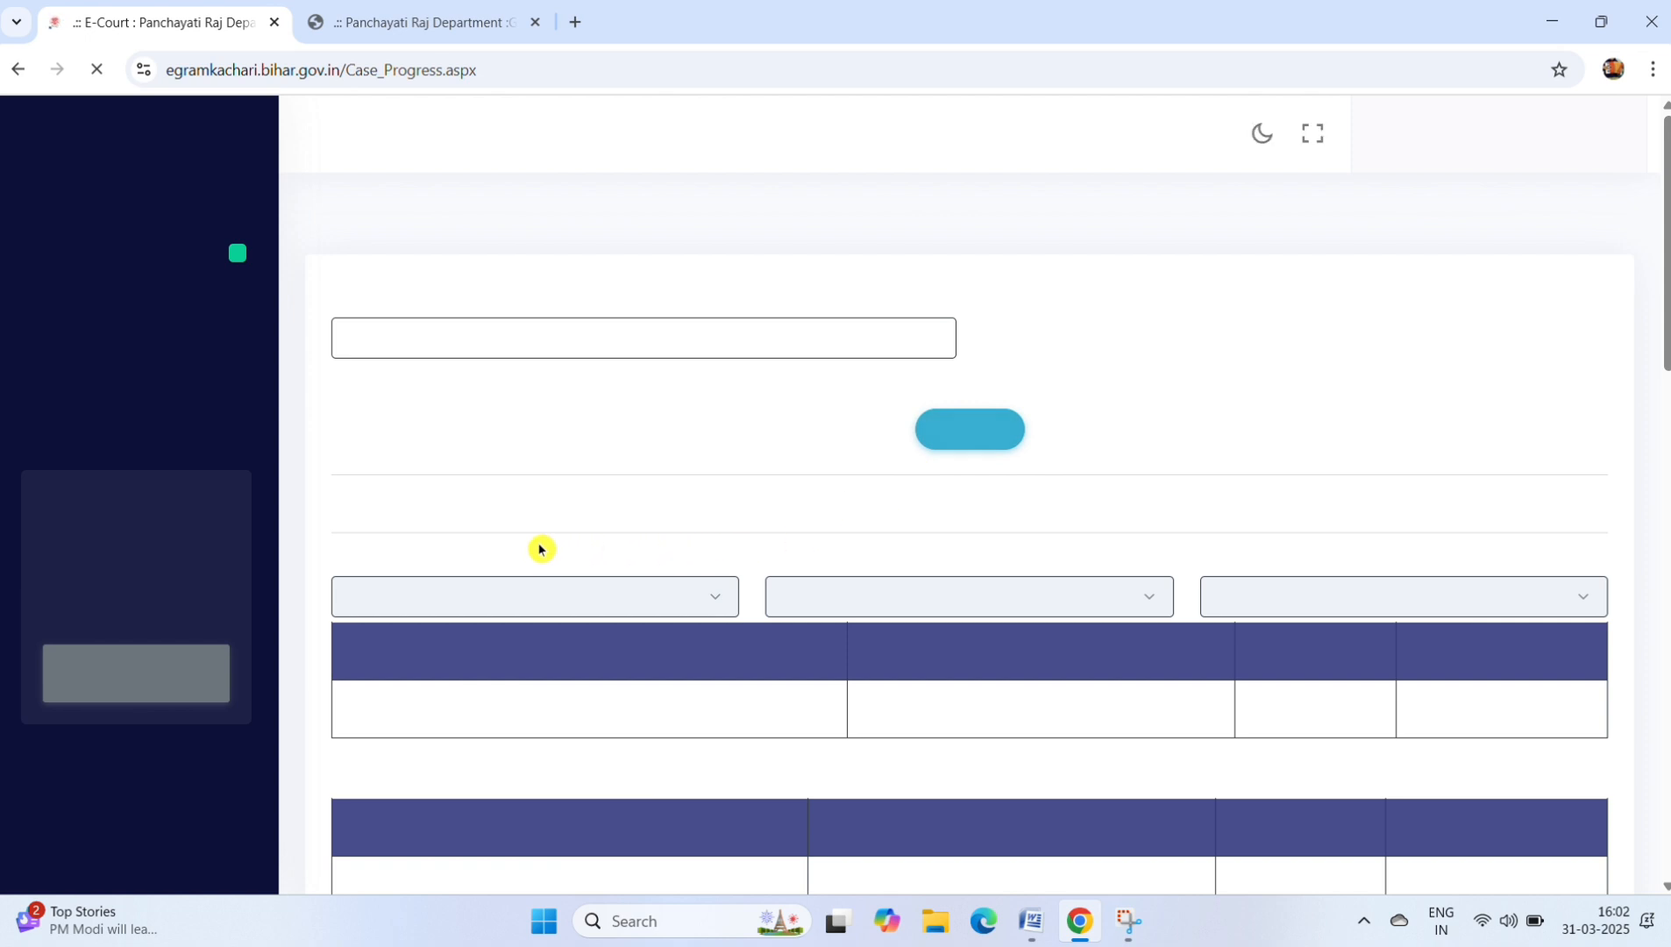
pyautogui.scroll(-10, 538, 548)
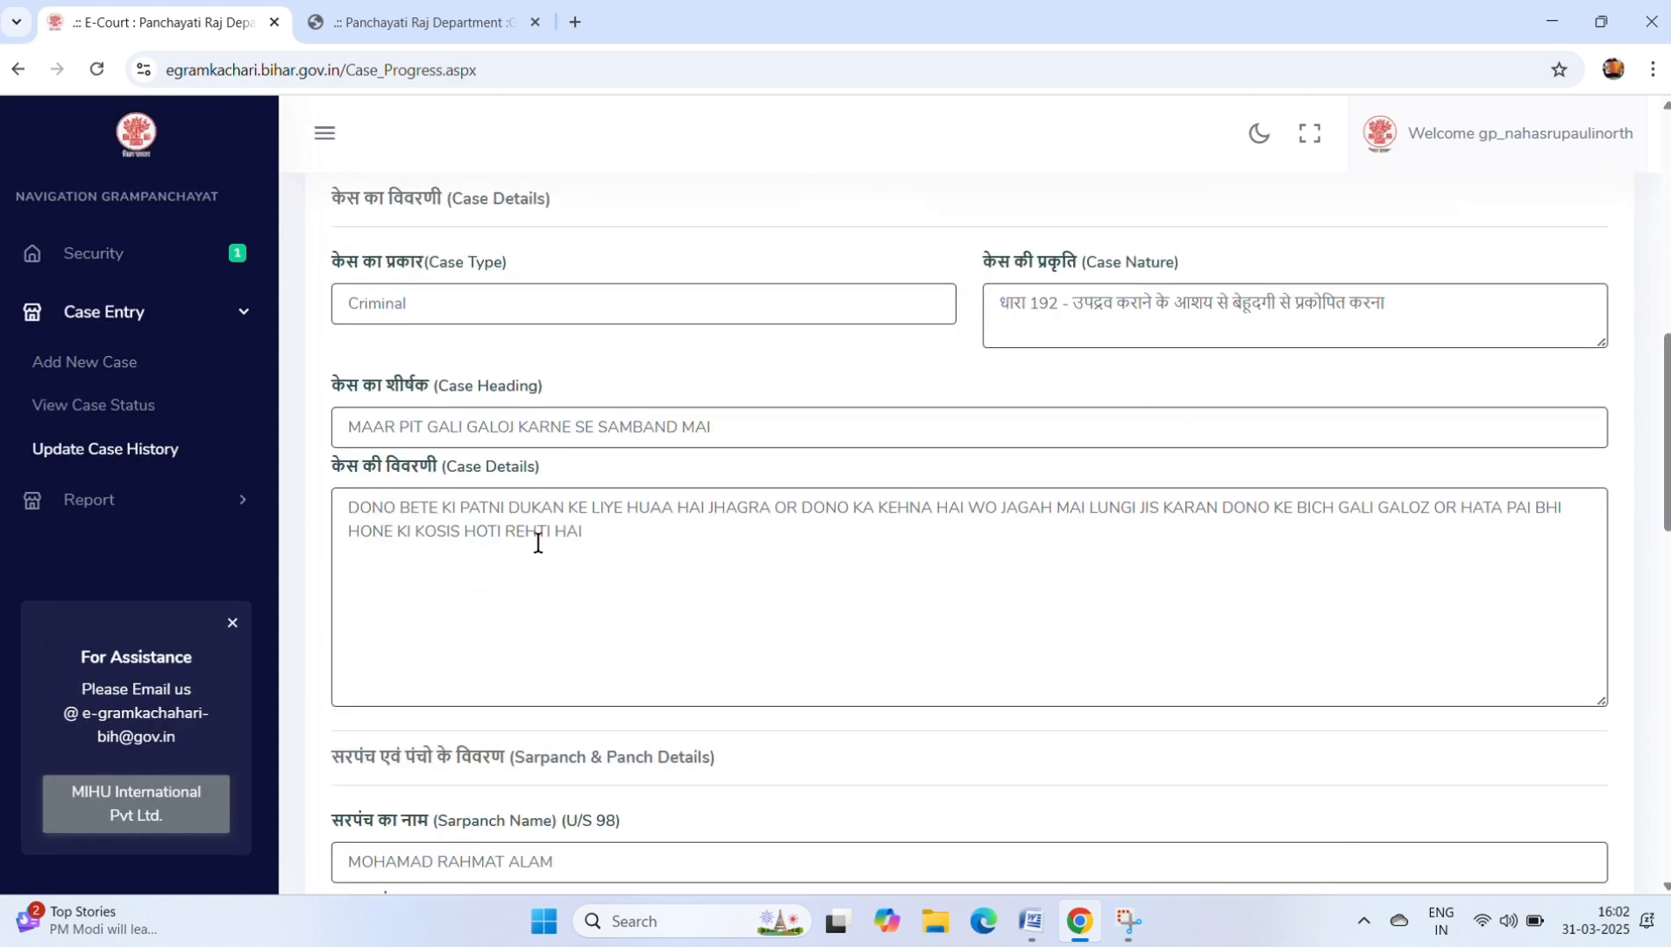
pyautogui.scroll(8, 538, 542)
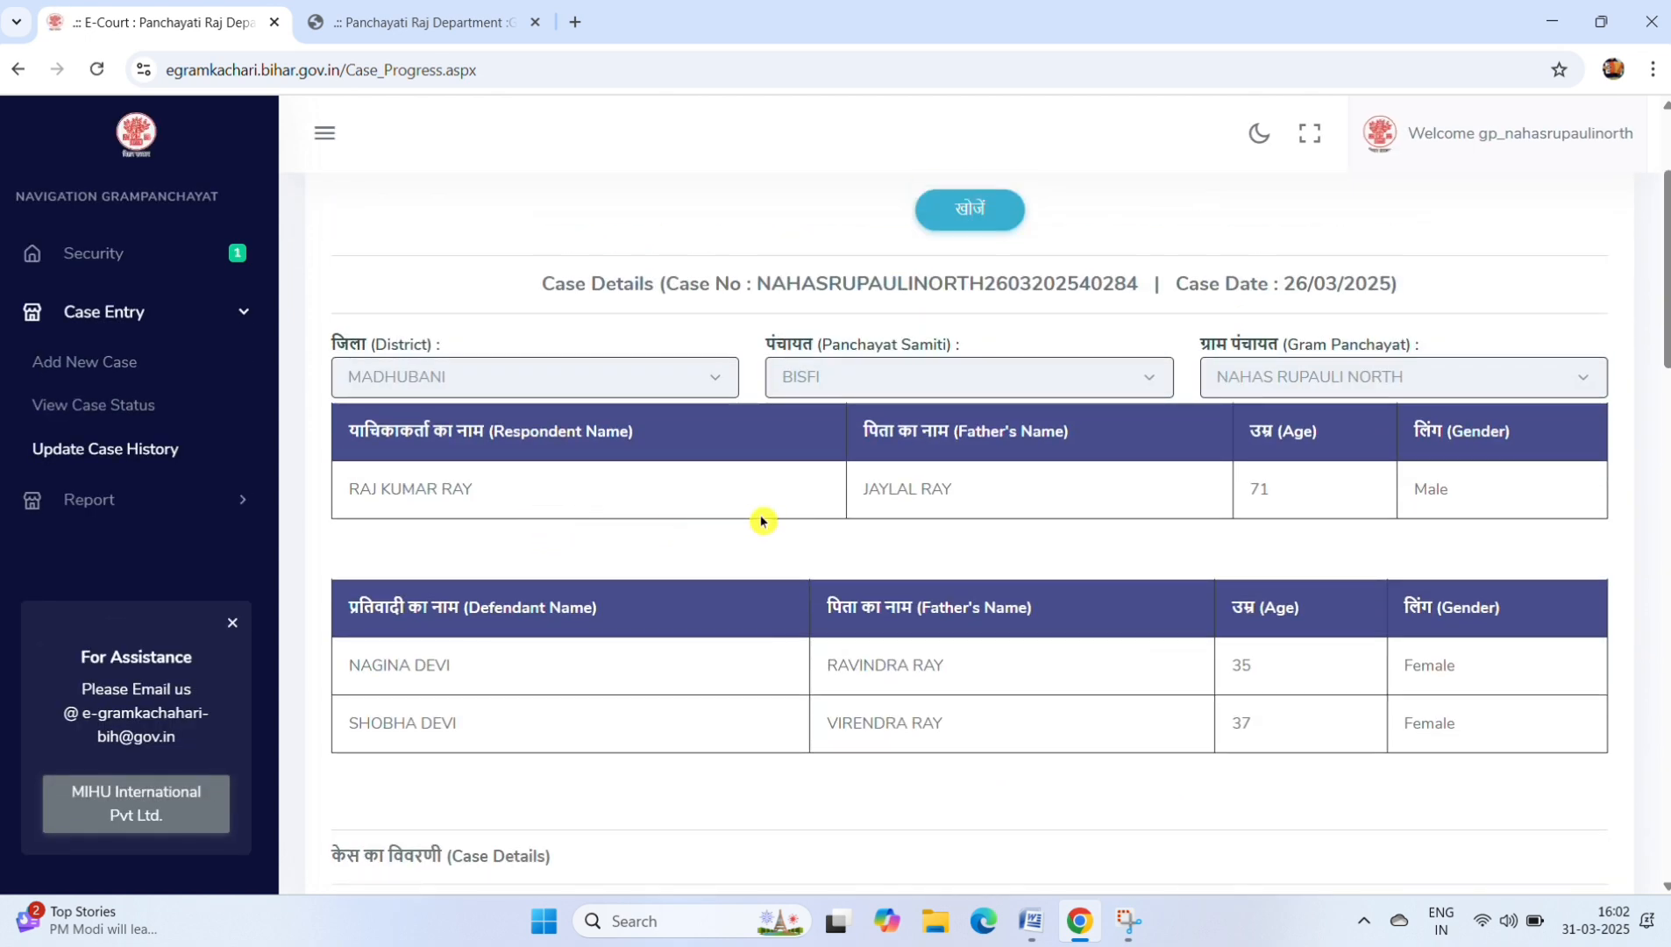
# Review the case's parties, type, nature, heading and details, plus the Sarpanch and Panch names
pyautogui.scroll(-3, 903, 533)
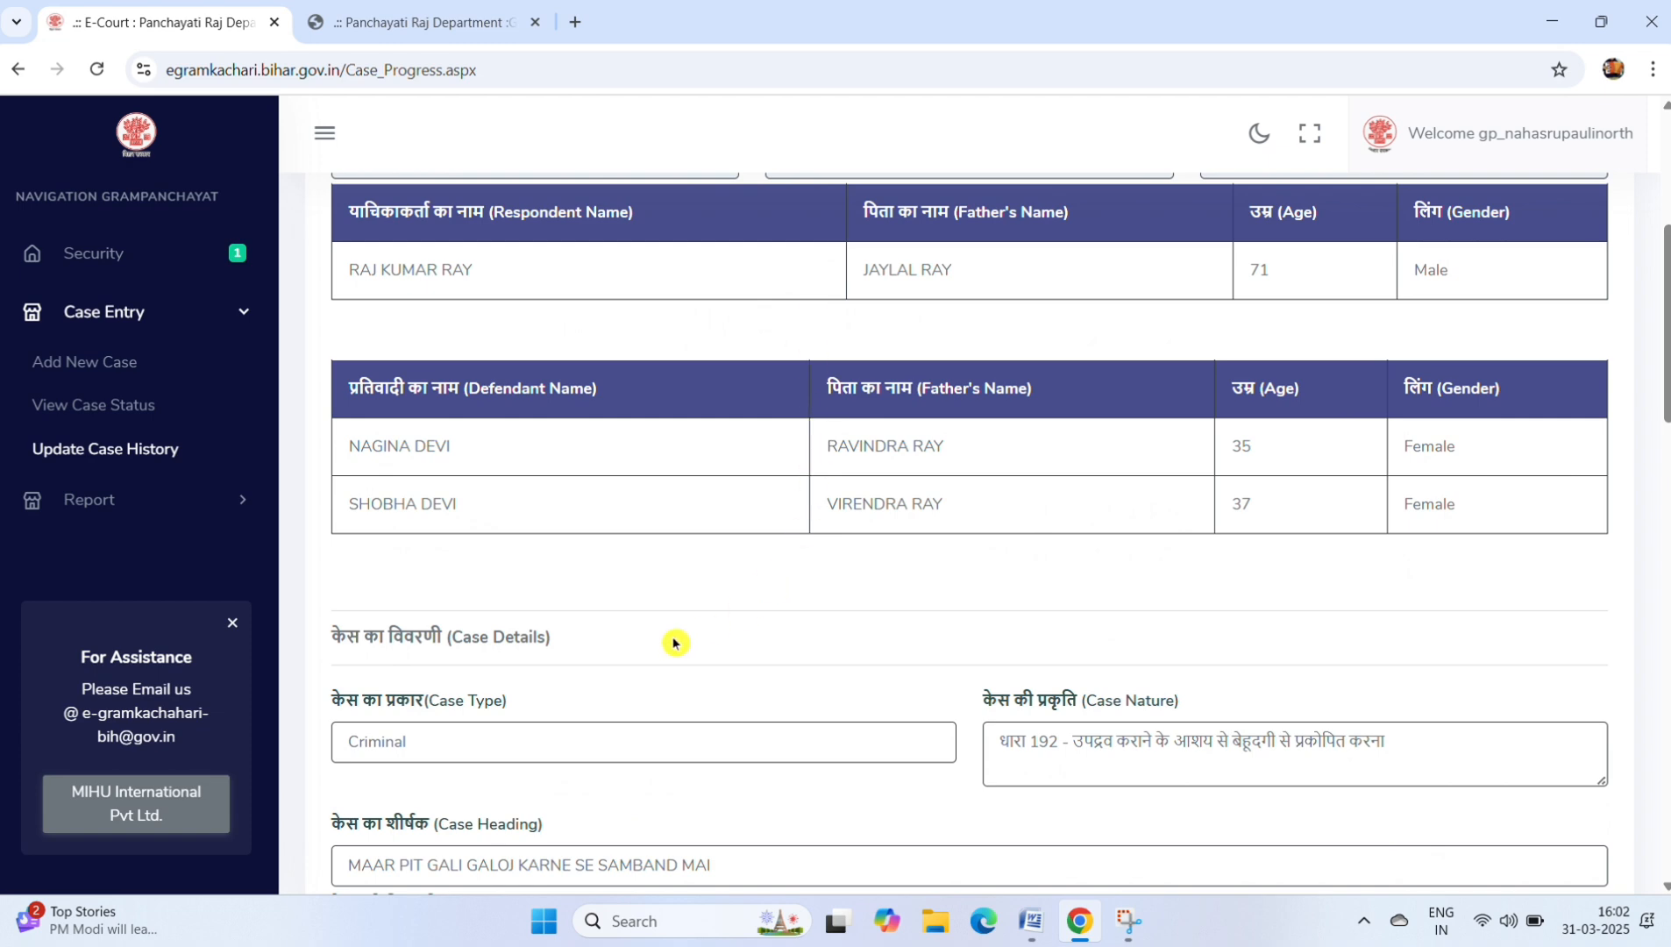
pyautogui.scroll(-4, 674, 643)
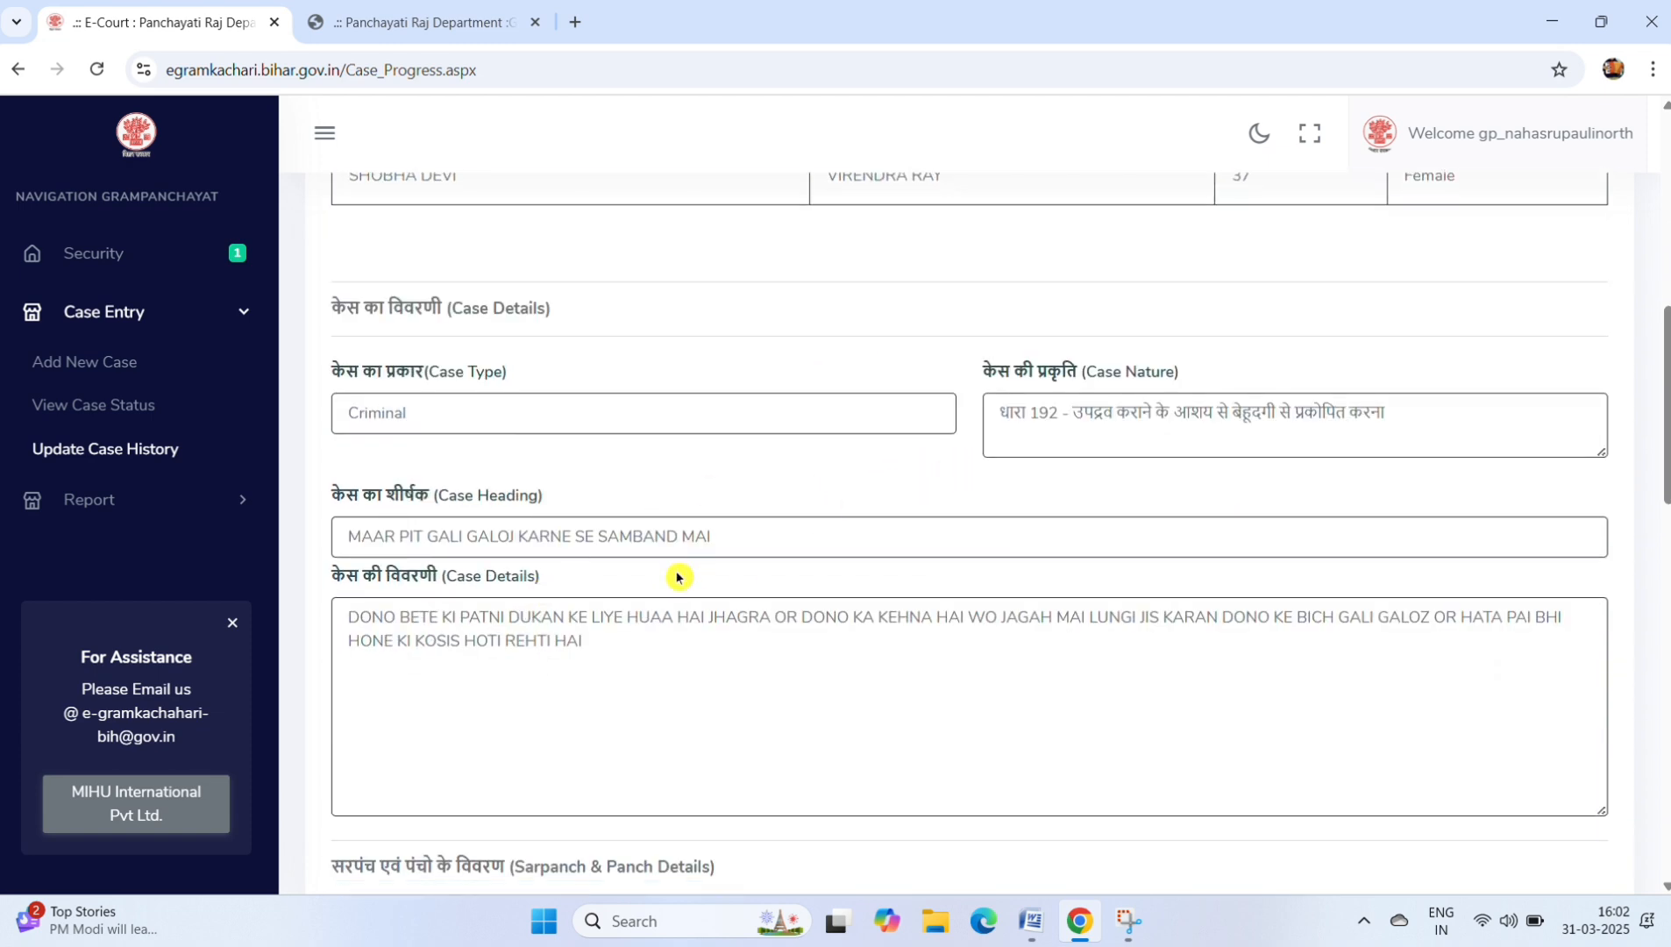
pyautogui.scroll(-3, 677, 577)
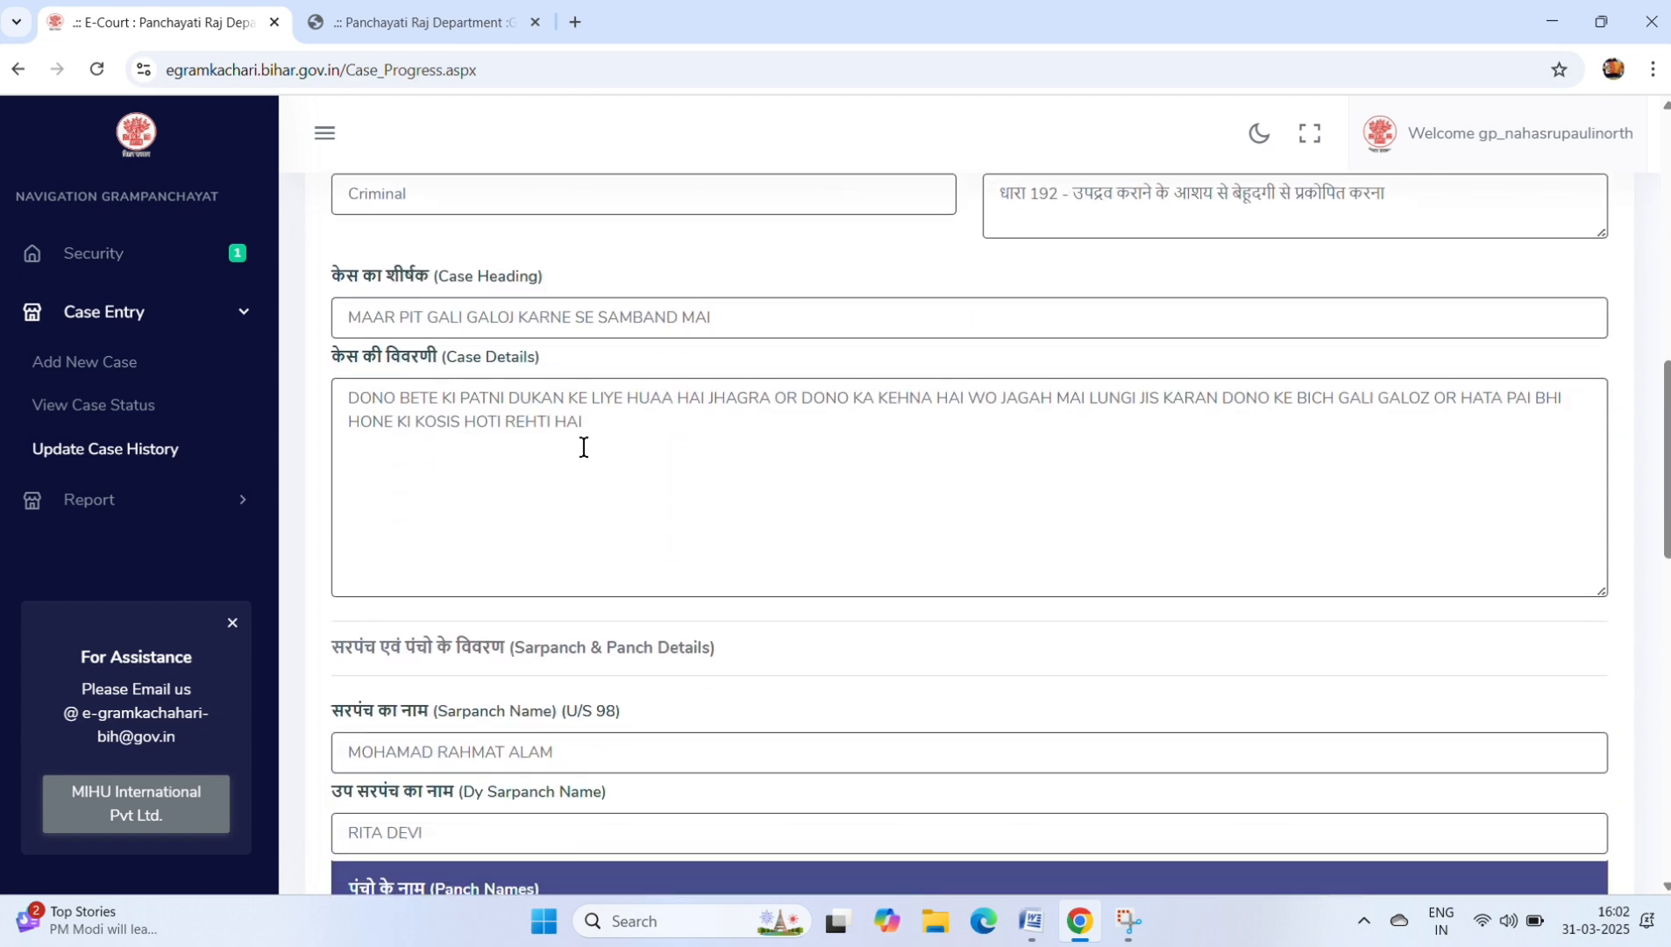
pyautogui.scroll(-1, 583, 447)
pyautogui.scroll(-1, 504, 419)
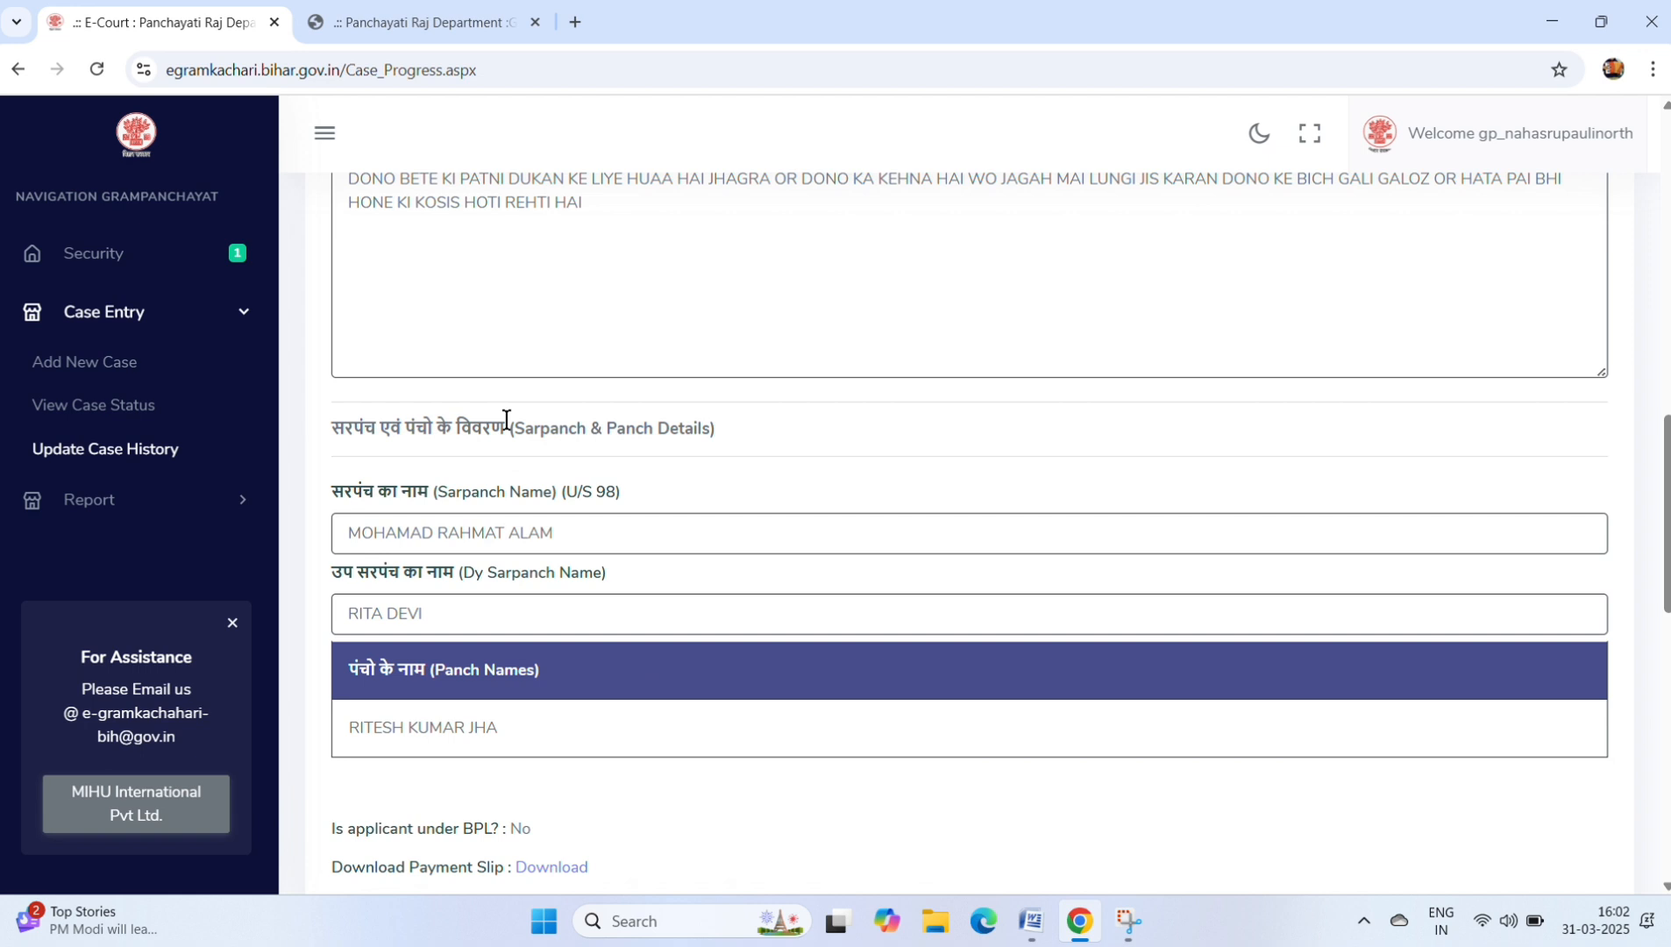
pyautogui.scroll(-2, 488, 507)
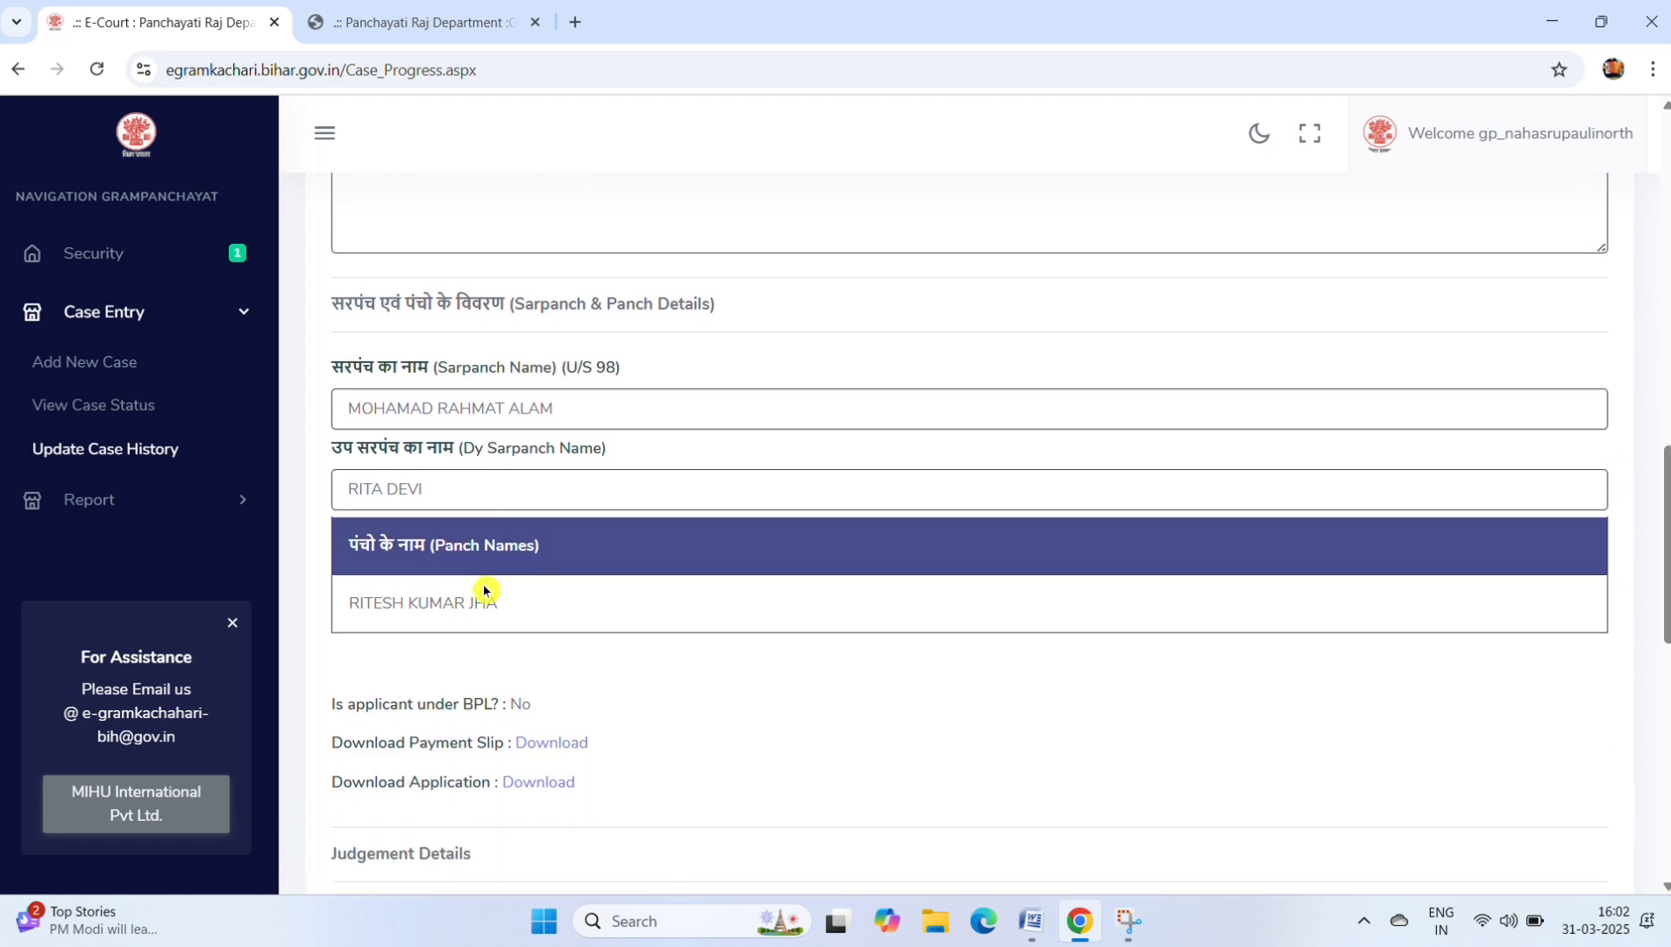
# Check the Case Status choices under Judgement Details, and examine the date, judgement and file fields and the hearing record
pyautogui.scroll(-5, 486, 585)
pyautogui.click(438, 430)
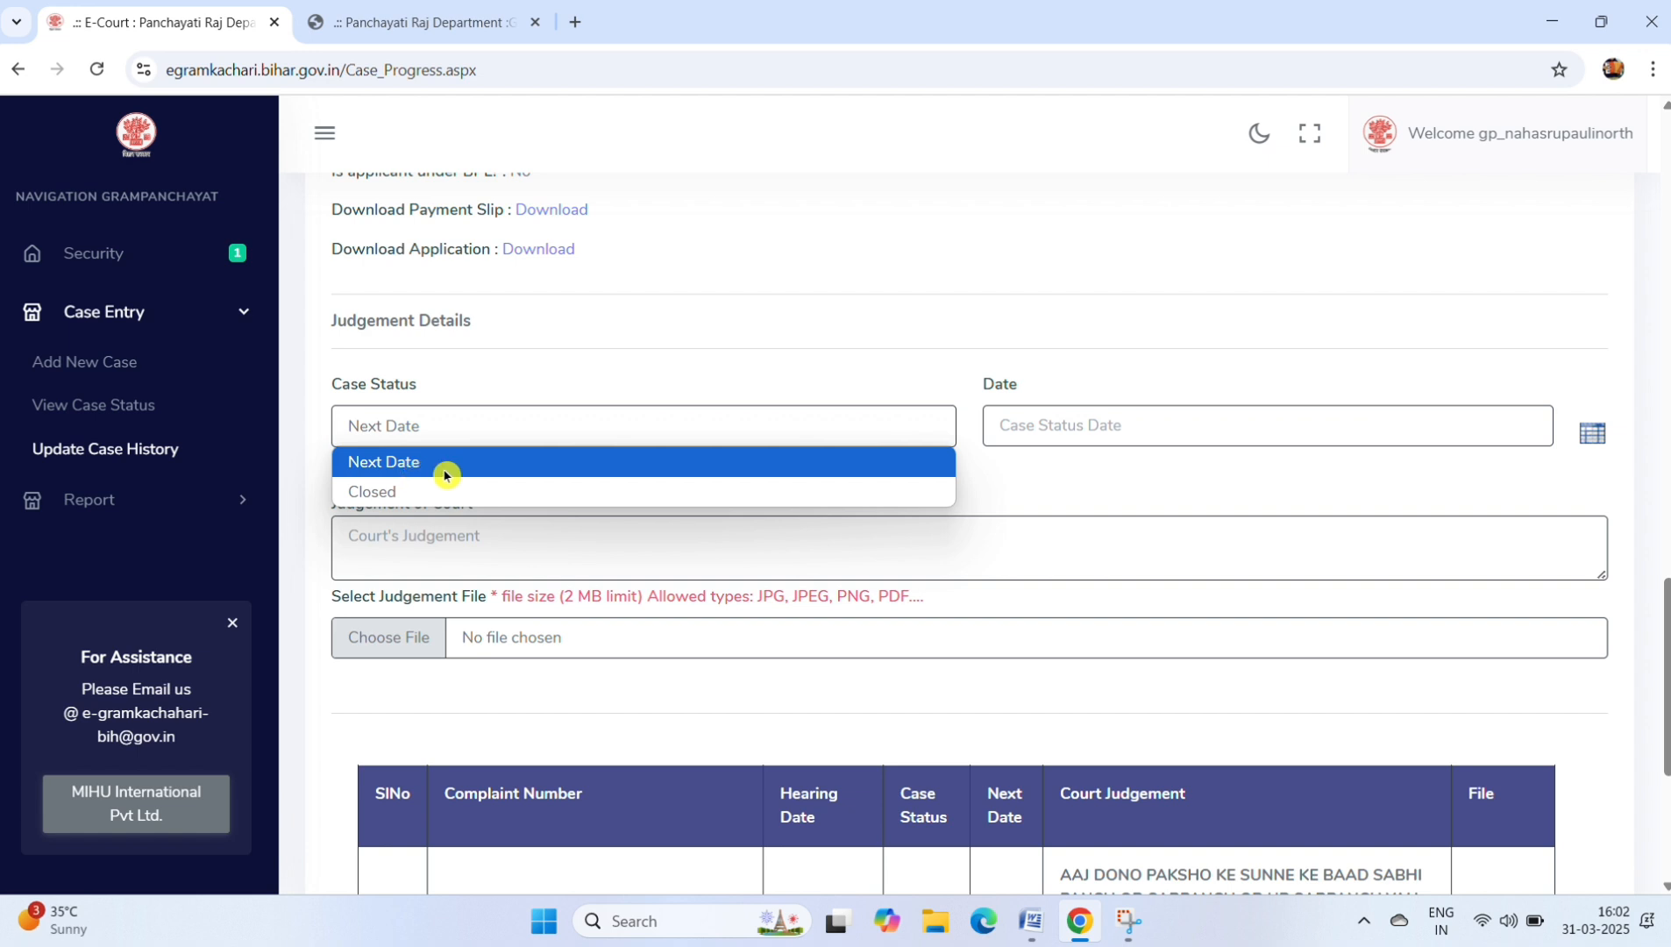
pyautogui.click(1105, 436)
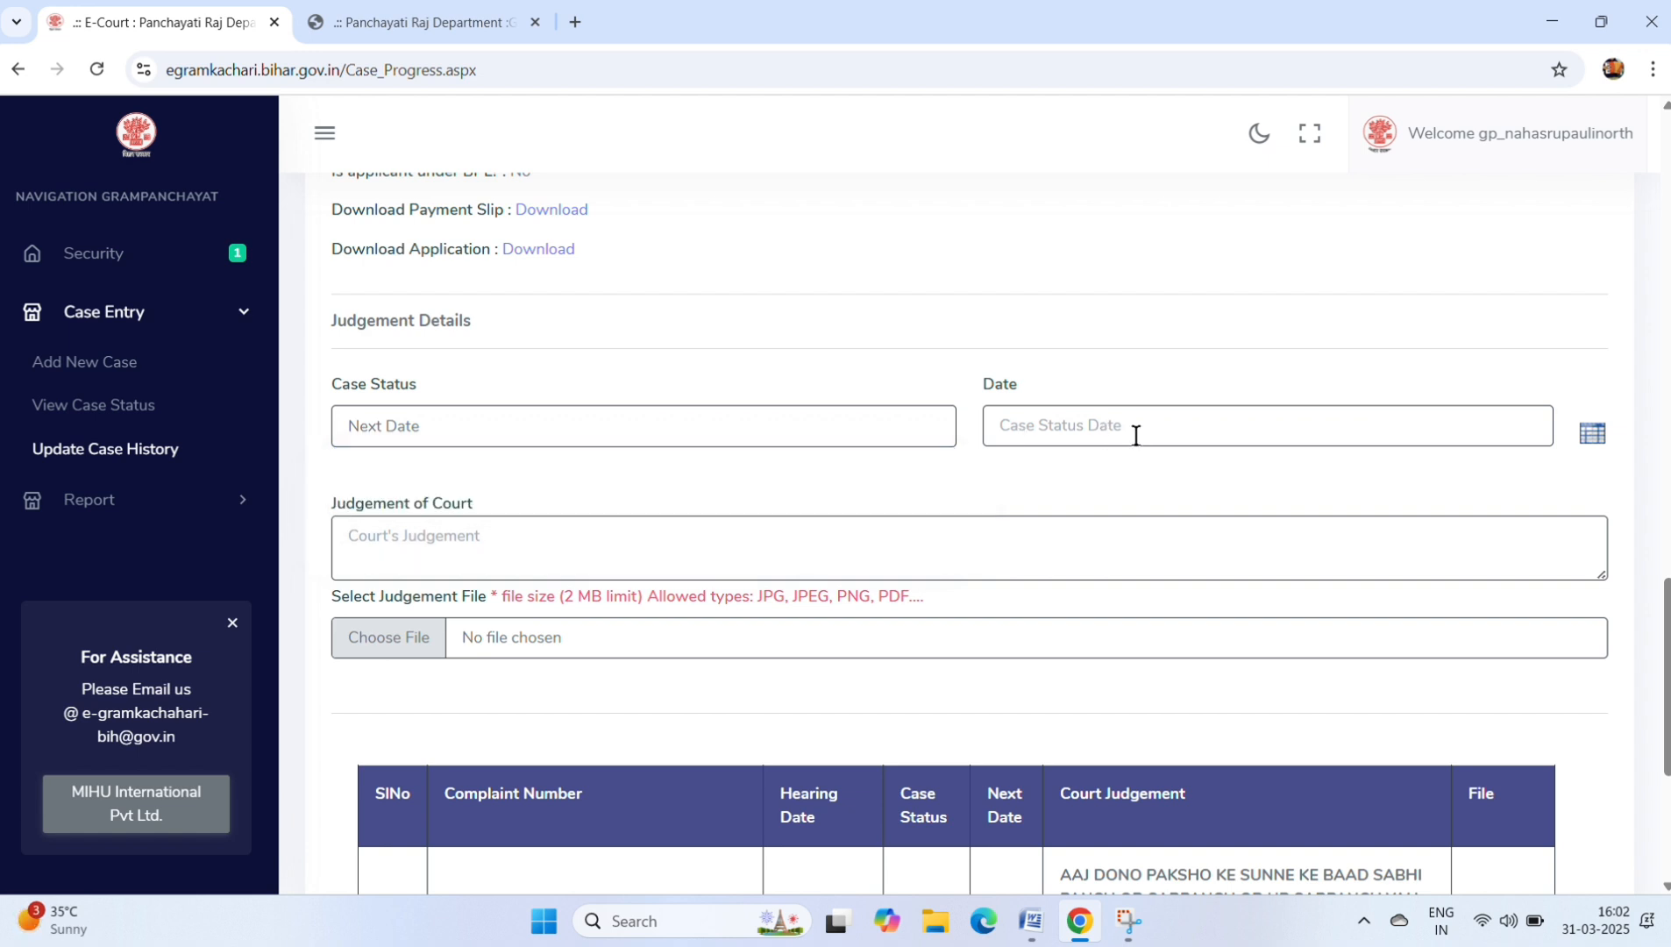
pyautogui.scroll(-2, 727, 583)
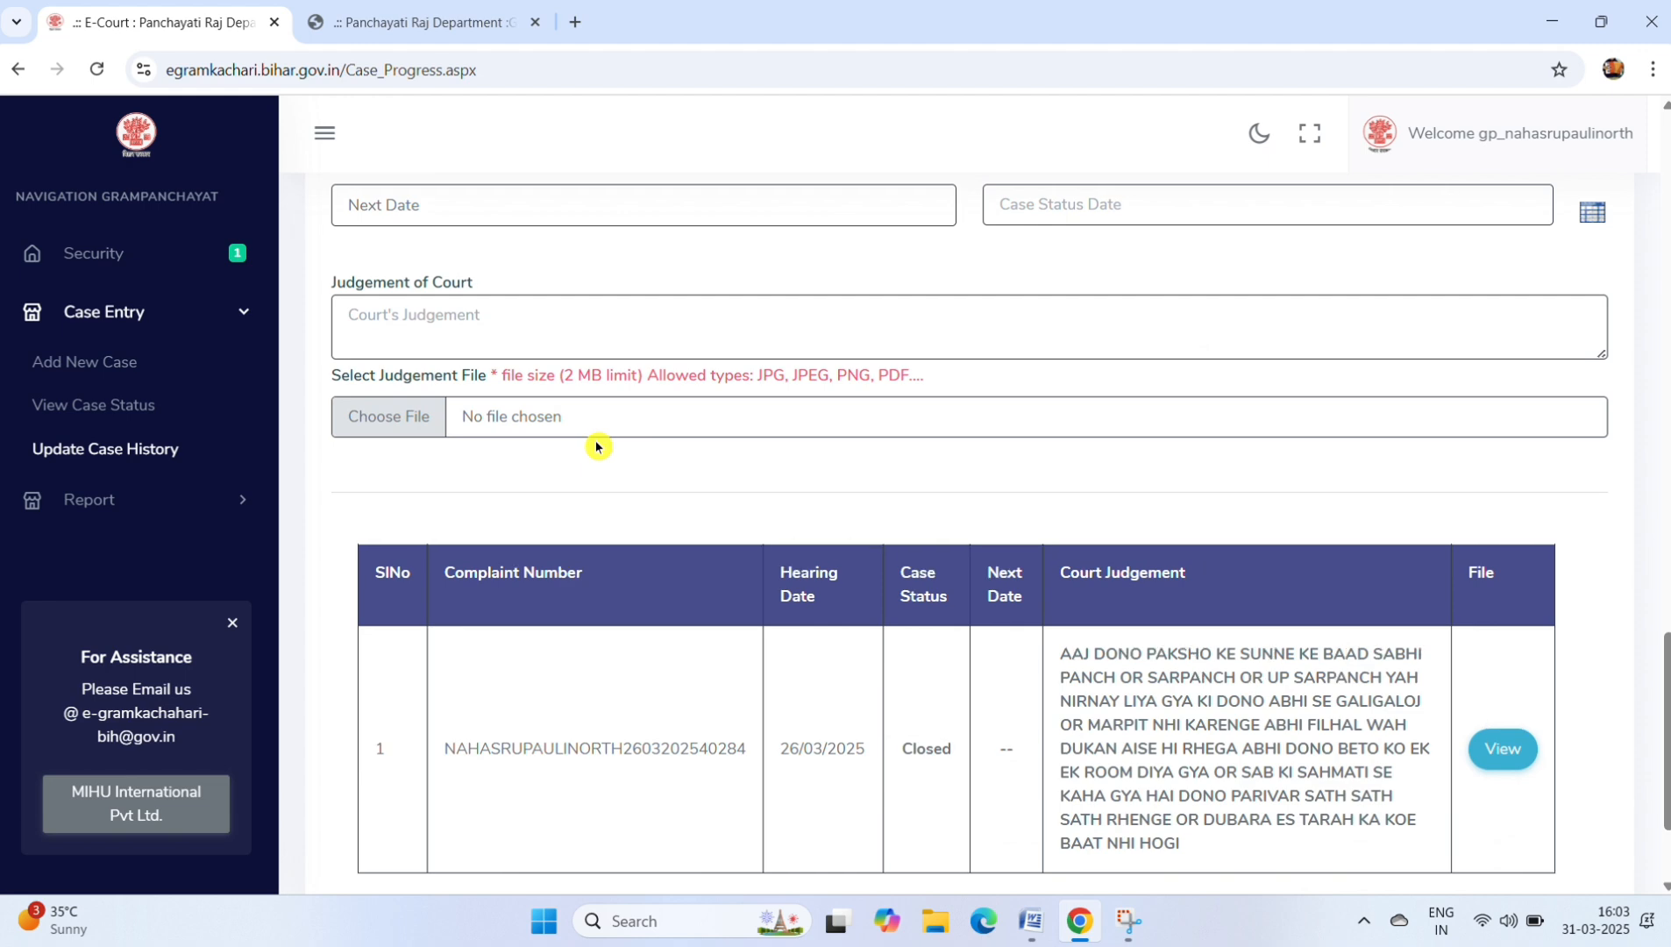
pyautogui.scroll(-2, 599, 446)
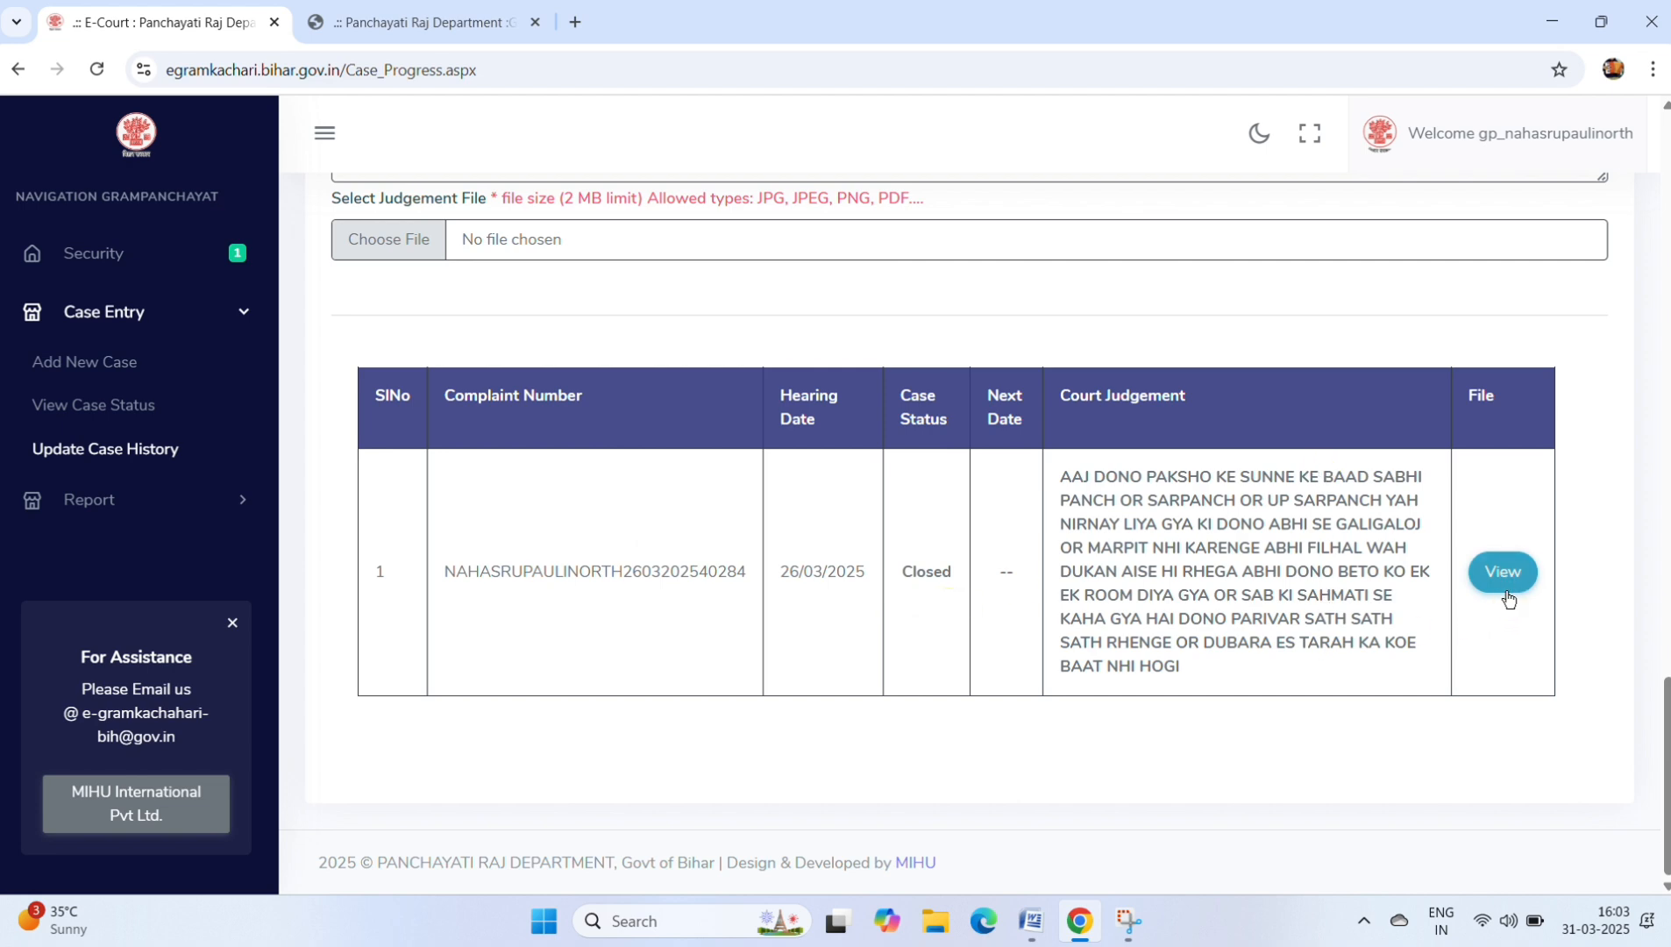
# Log out of the Gram Panchayat account from the Update Case Progress page
pyautogui.scroll(5, 842, 579)
pyautogui.scroll(15, 837, 580)
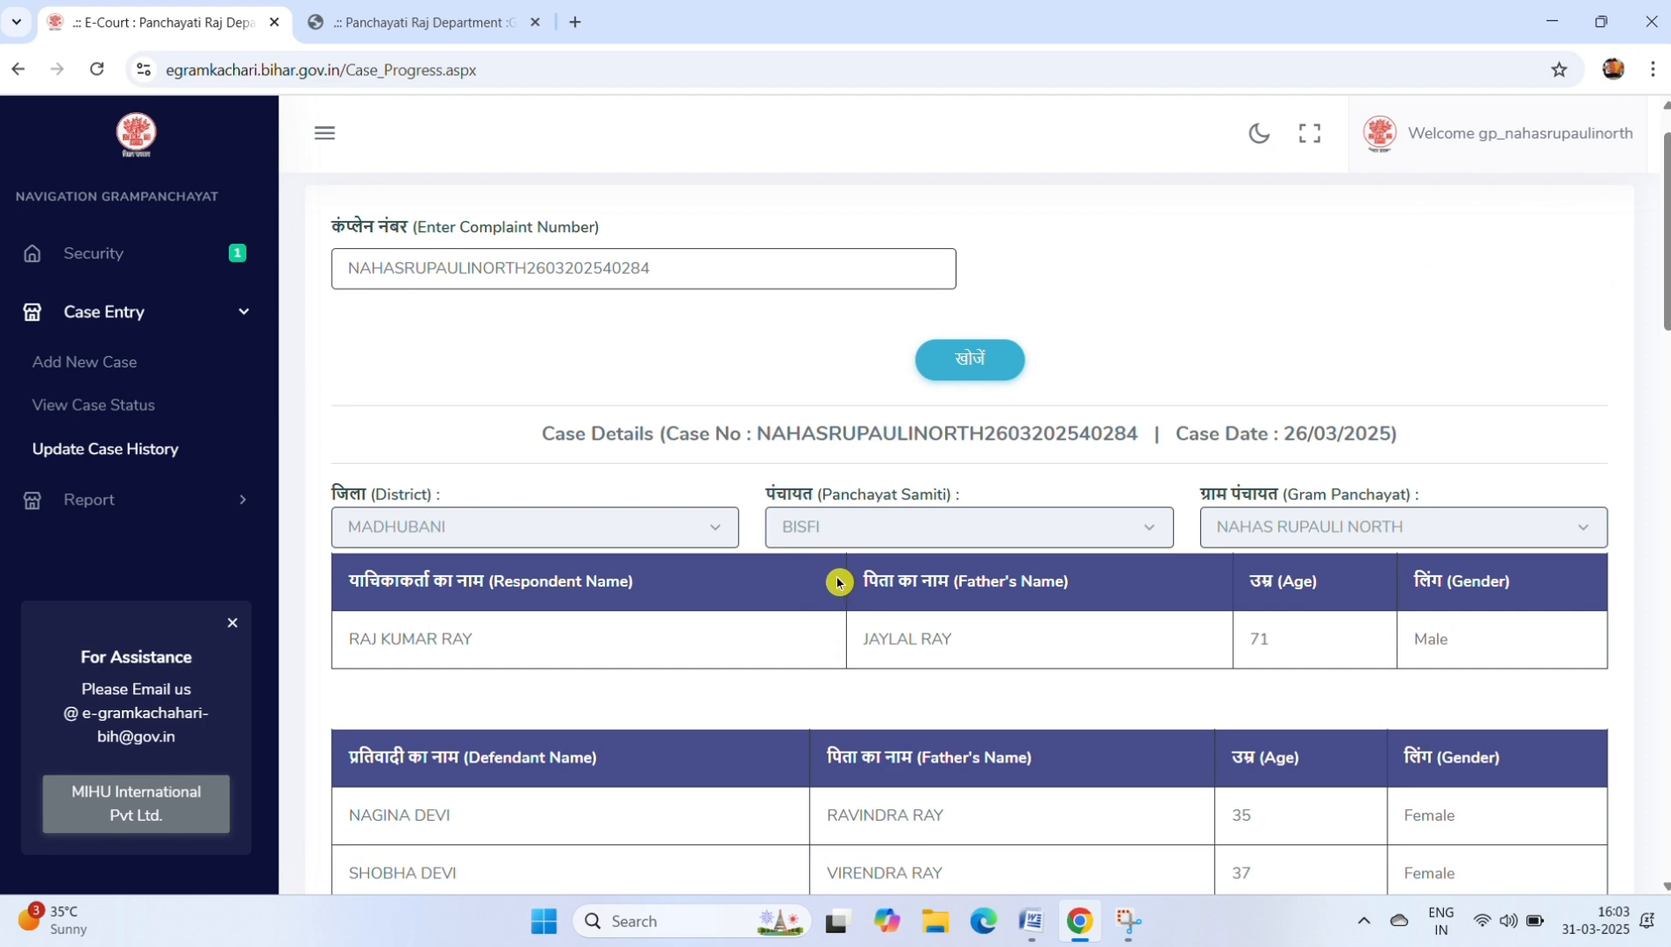
pyautogui.scroll(1, 837, 581)
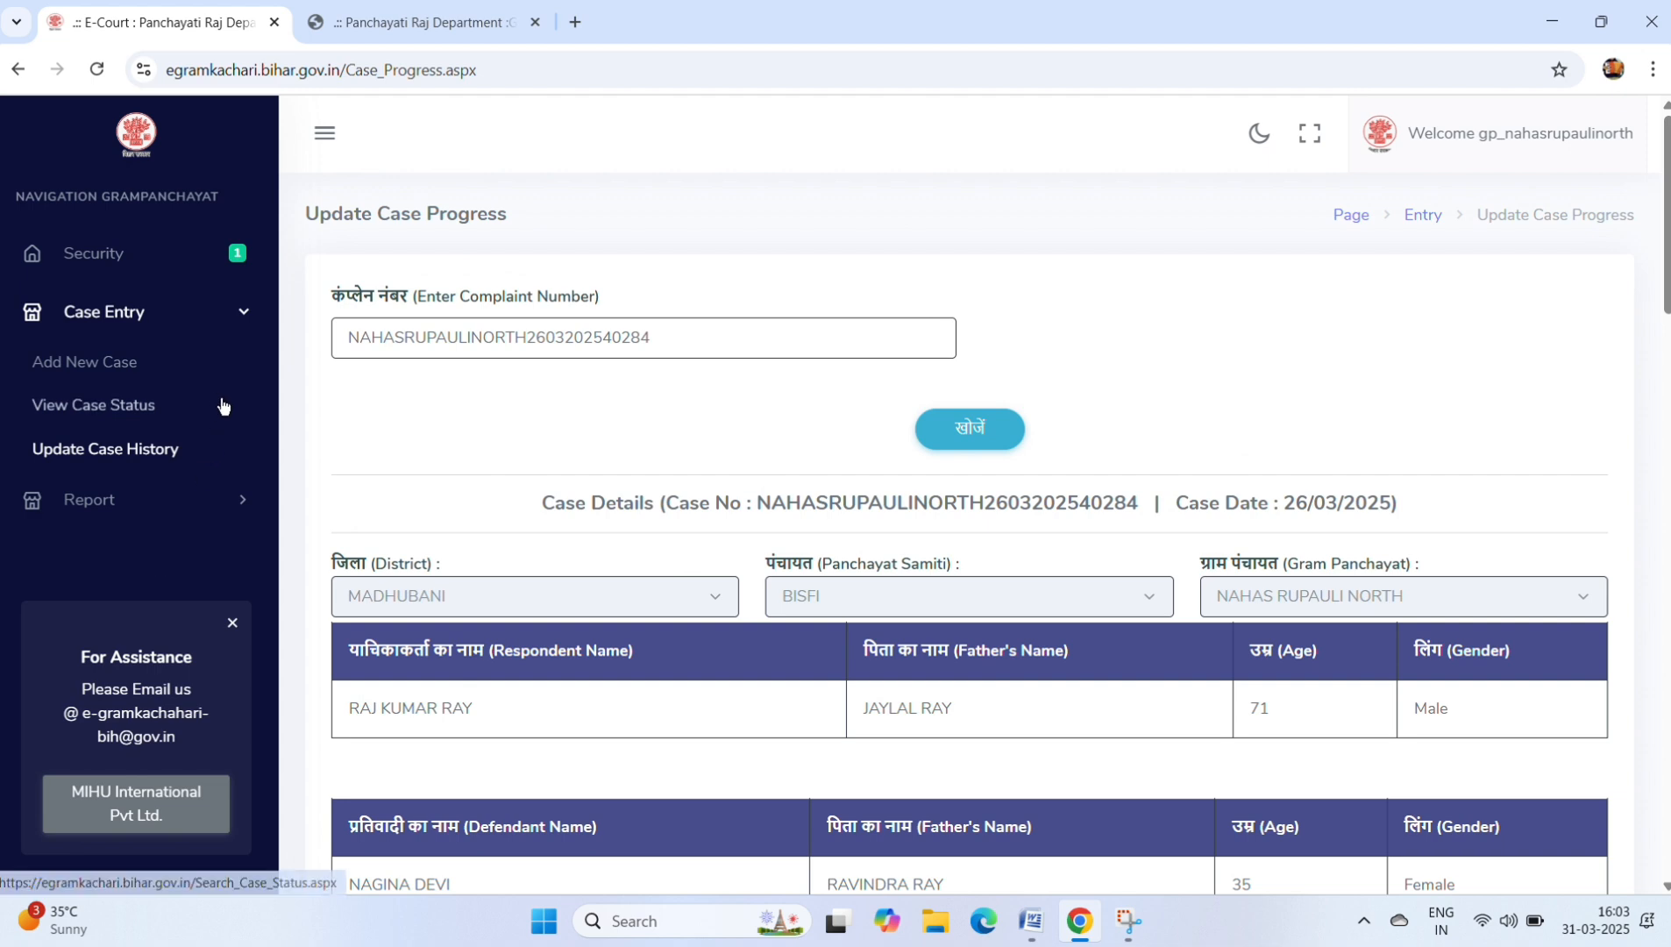
pyautogui.click(1518, 145)
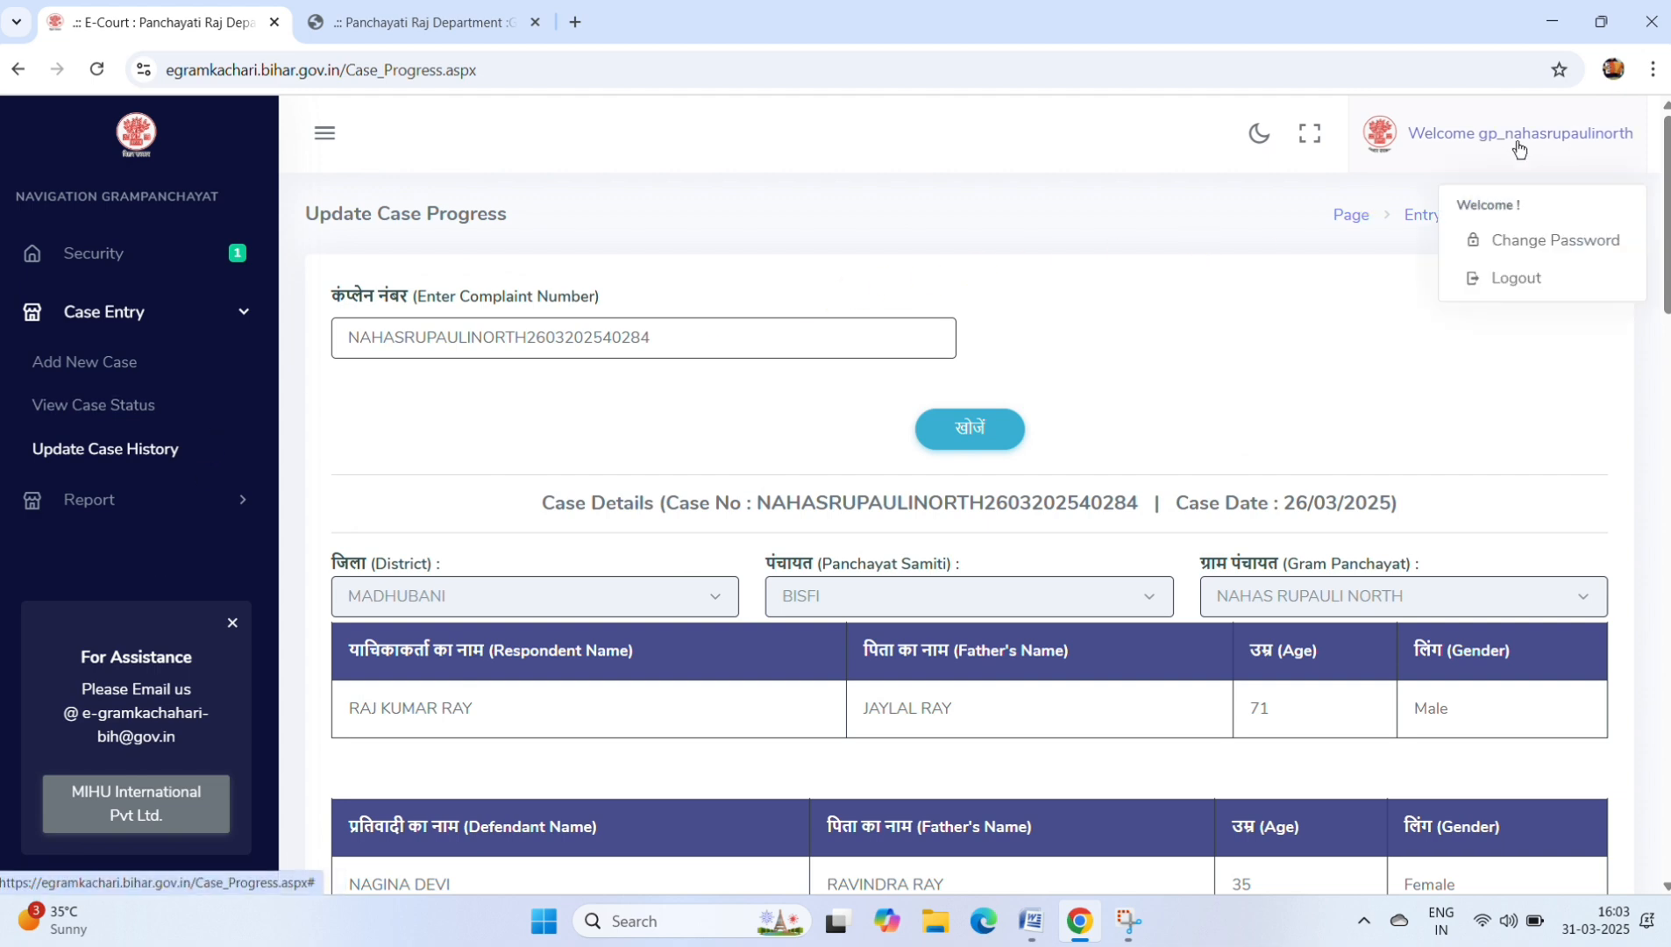
pyautogui.click(1519, 275)
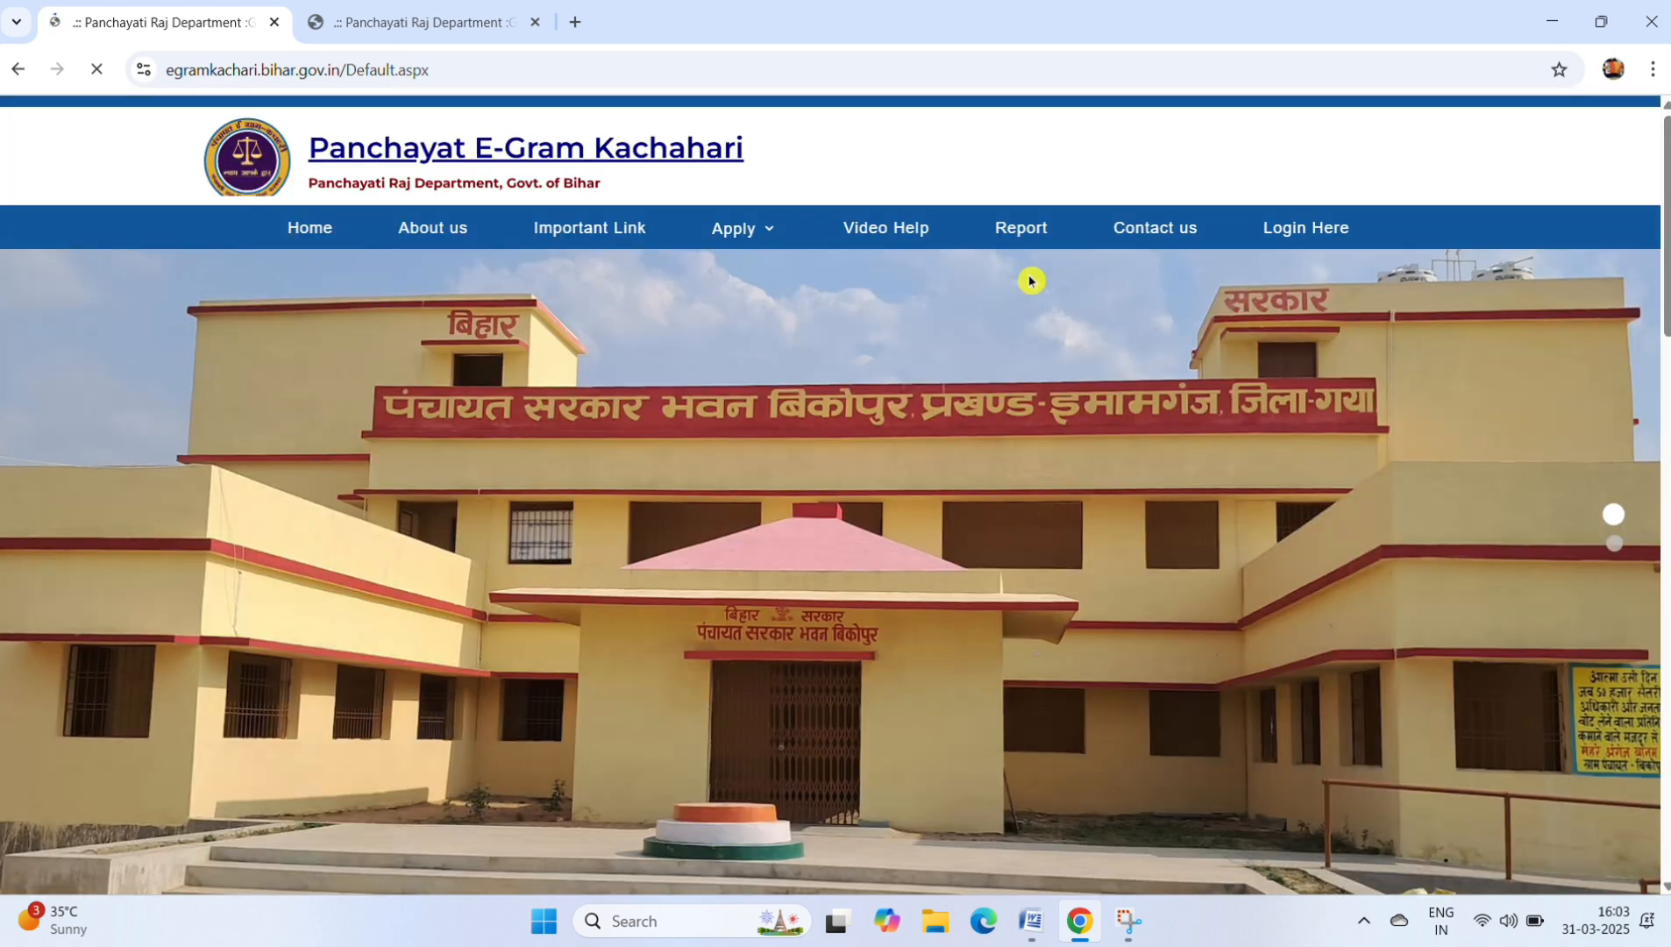
# Open the citizen Registration Form from the other open copy of the portal's public home page
pyautogui.click(377, 20)
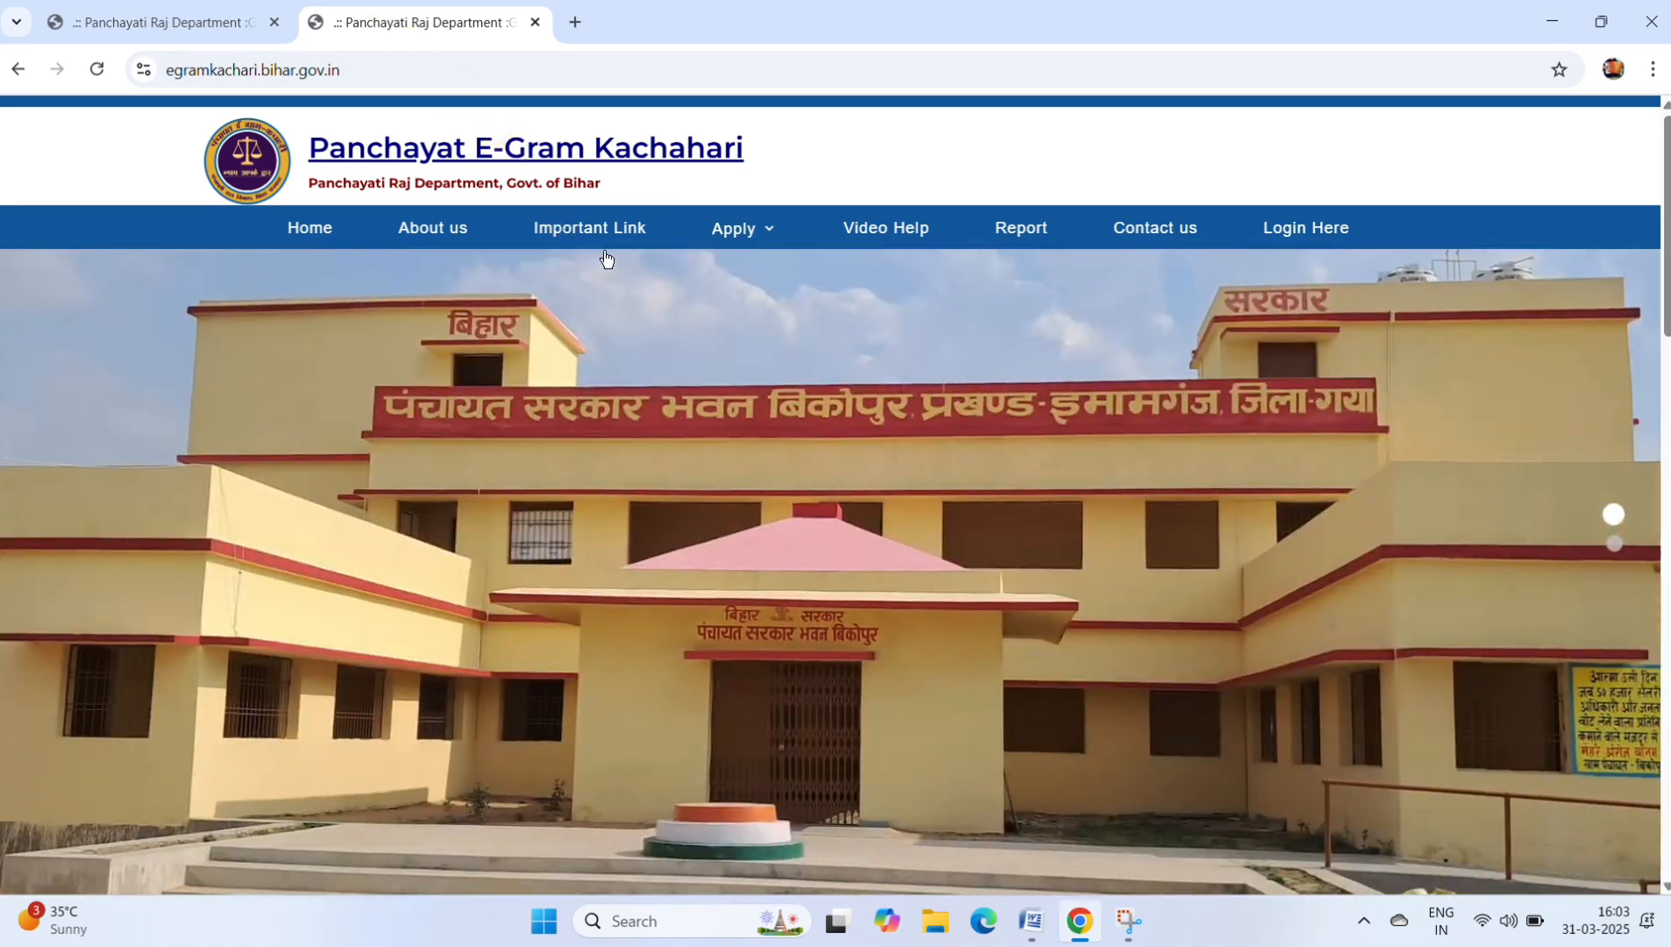
pyautogui.moveTo(741, 231)
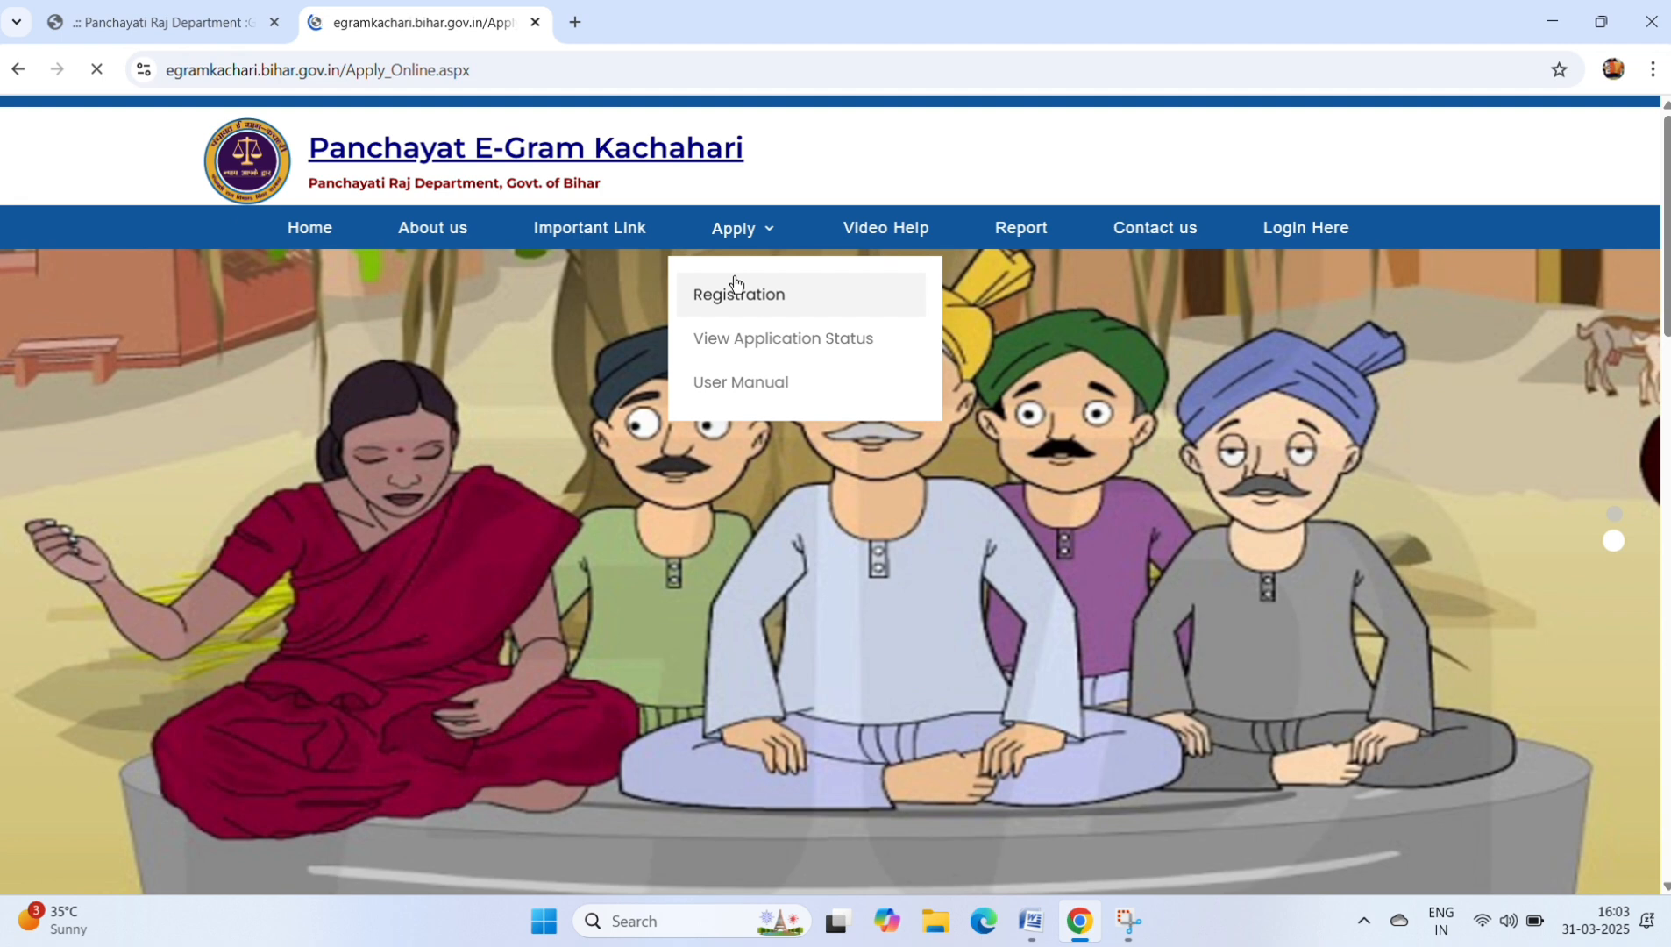
pyautogui.click(735, 282)
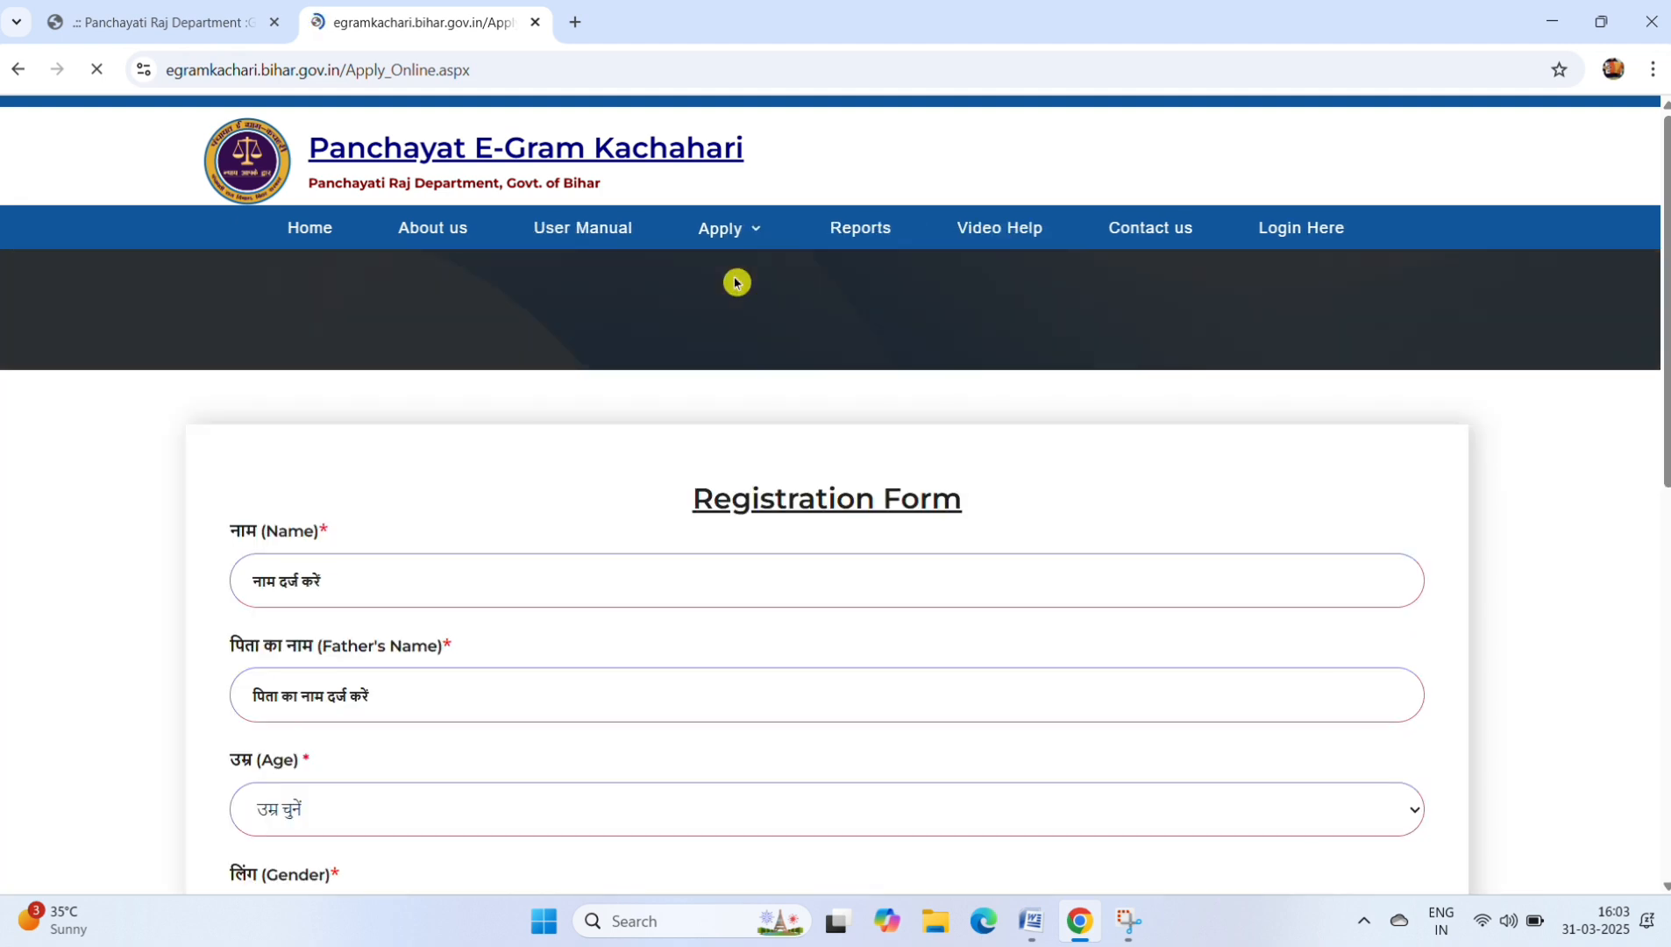
pyautogui.scroll(-2, 719, 294)
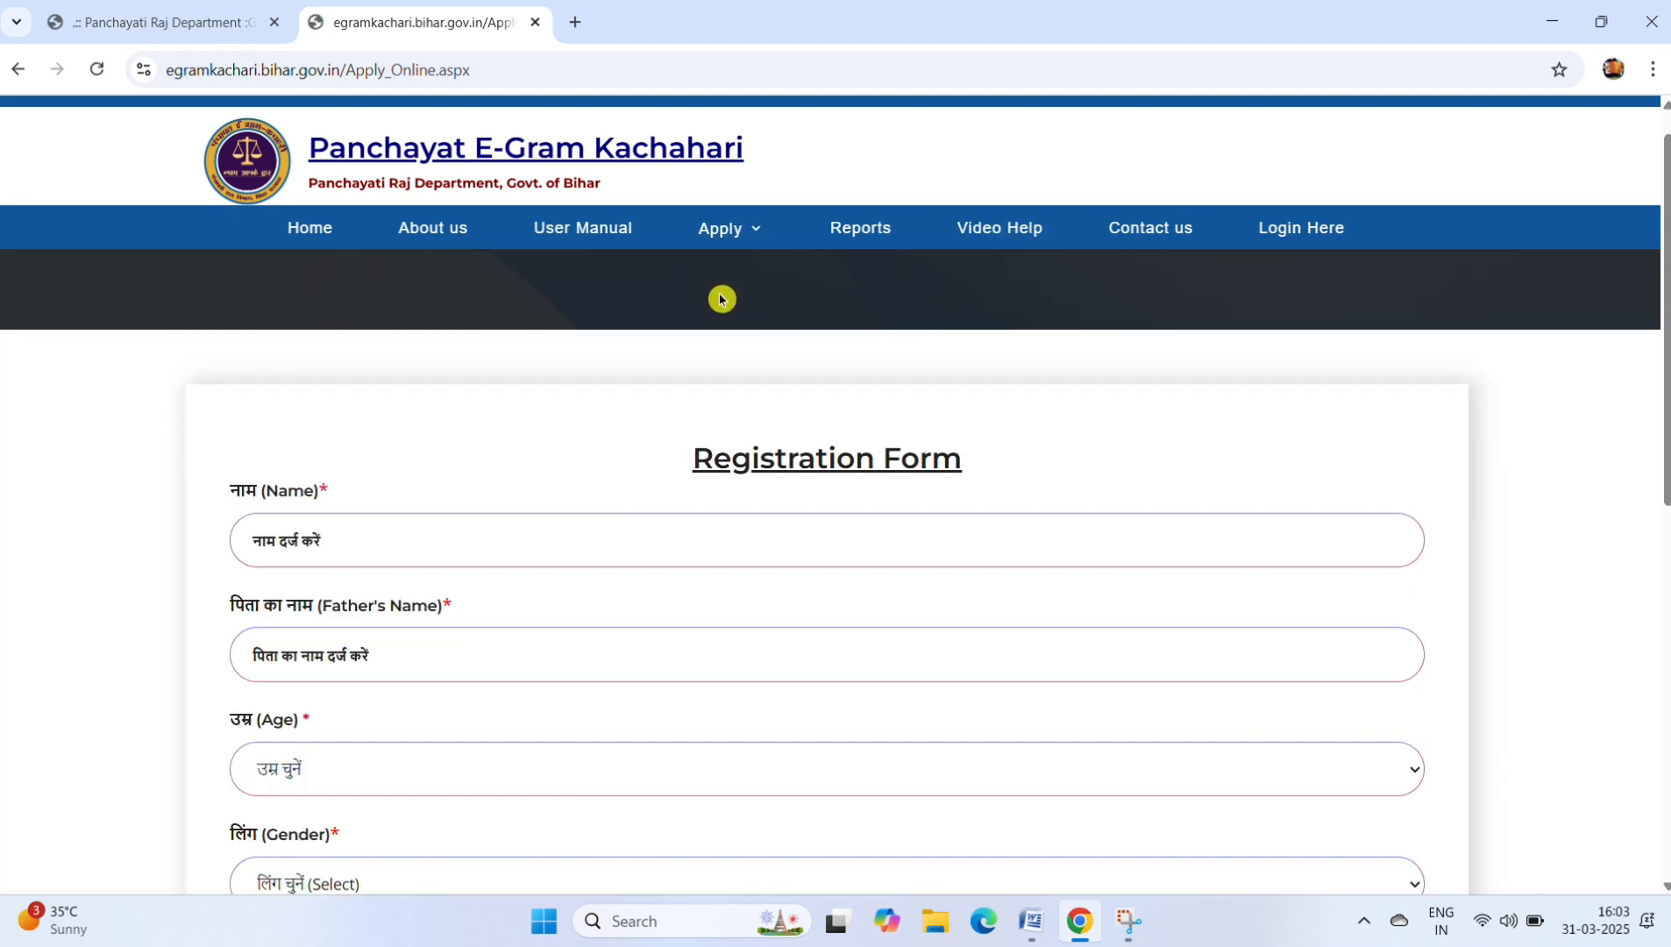
# Examine the Registration Form's name, father's name, age, gender and mobile number fields and the age choices, leaving everything empty
pyautogui.click(425, 362)
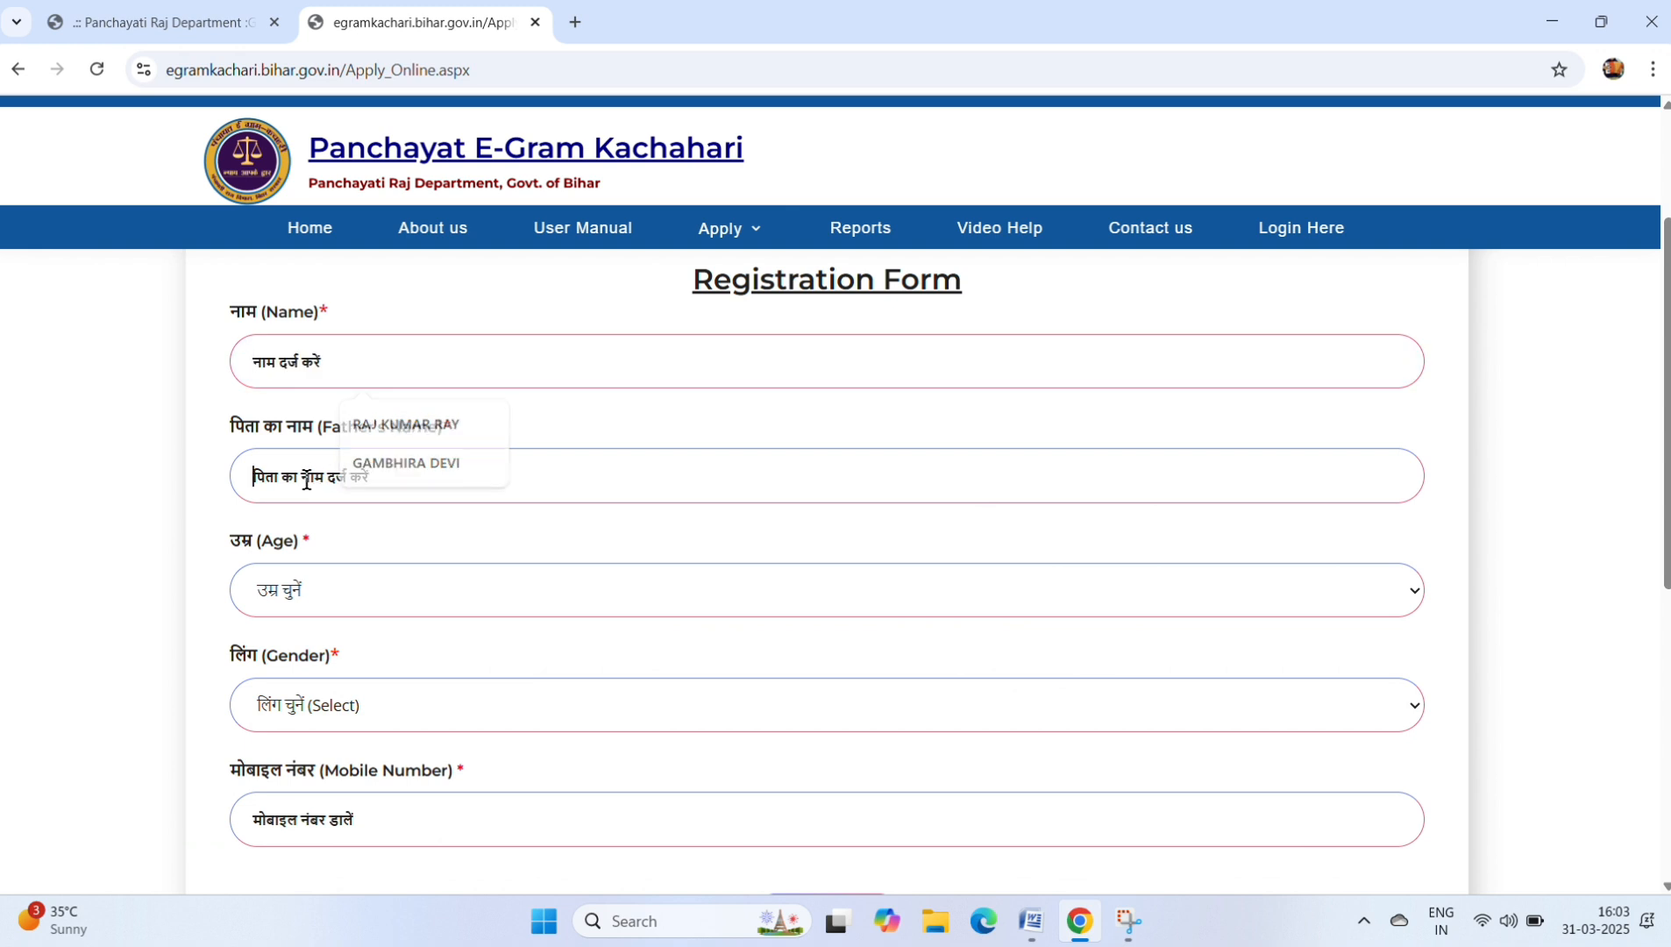
pyautogui.scroll(-3, 377, 492)
pyautogui.click(345, 364)
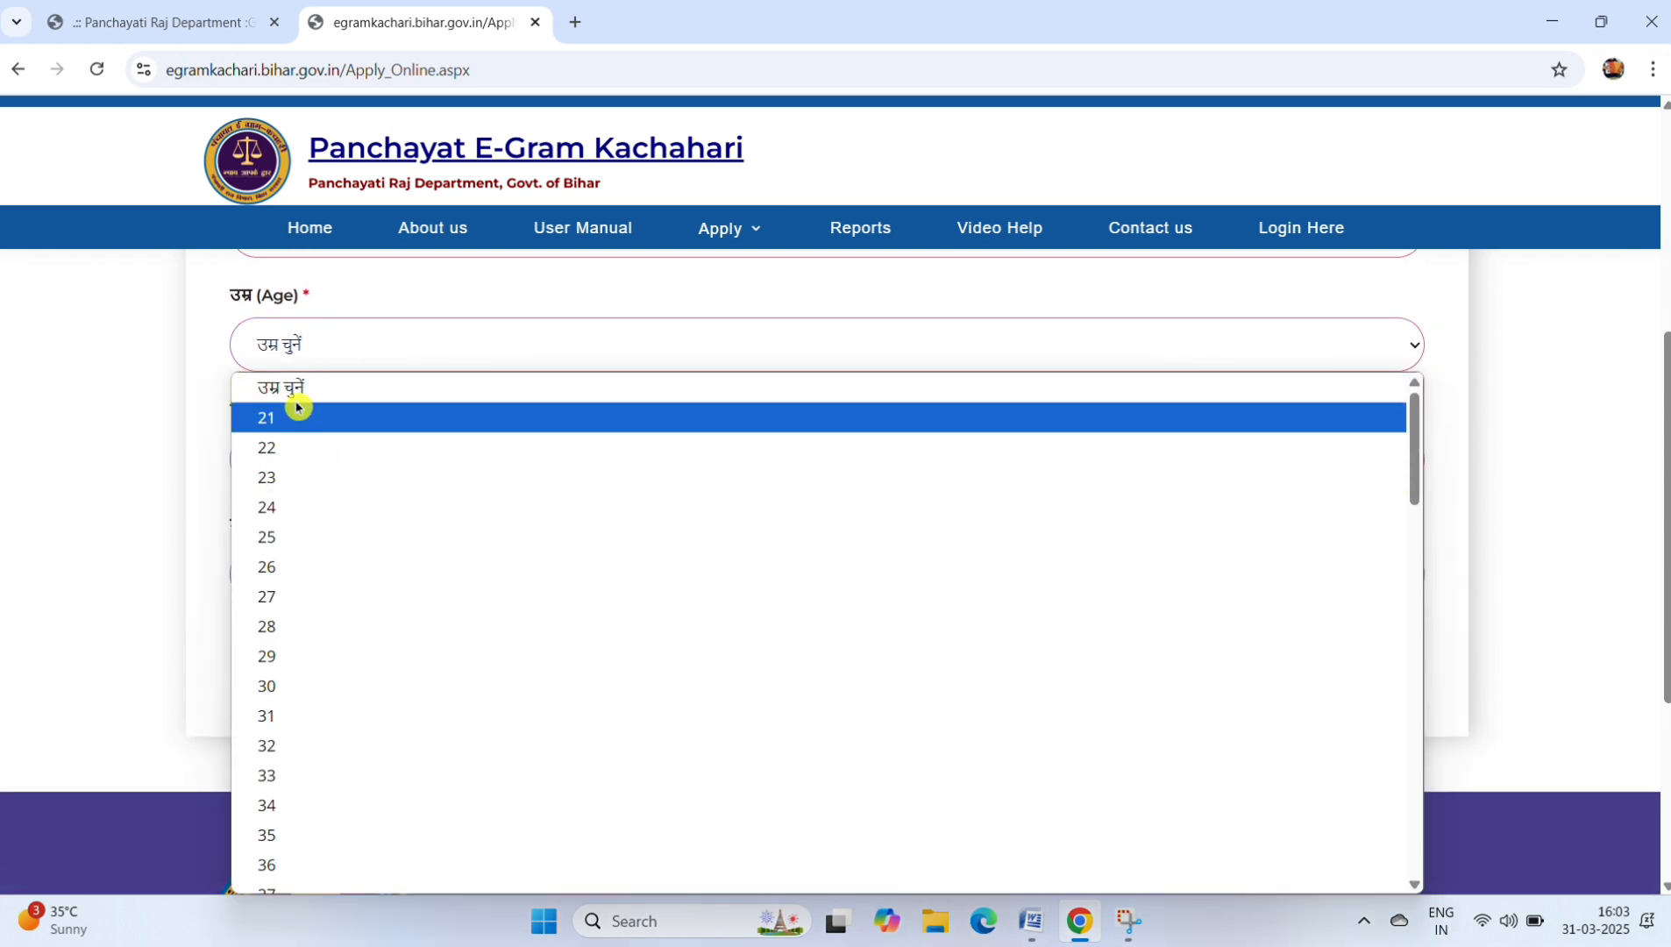
pyautogui.click(153, 395)
pyautogui.click(355, 572)
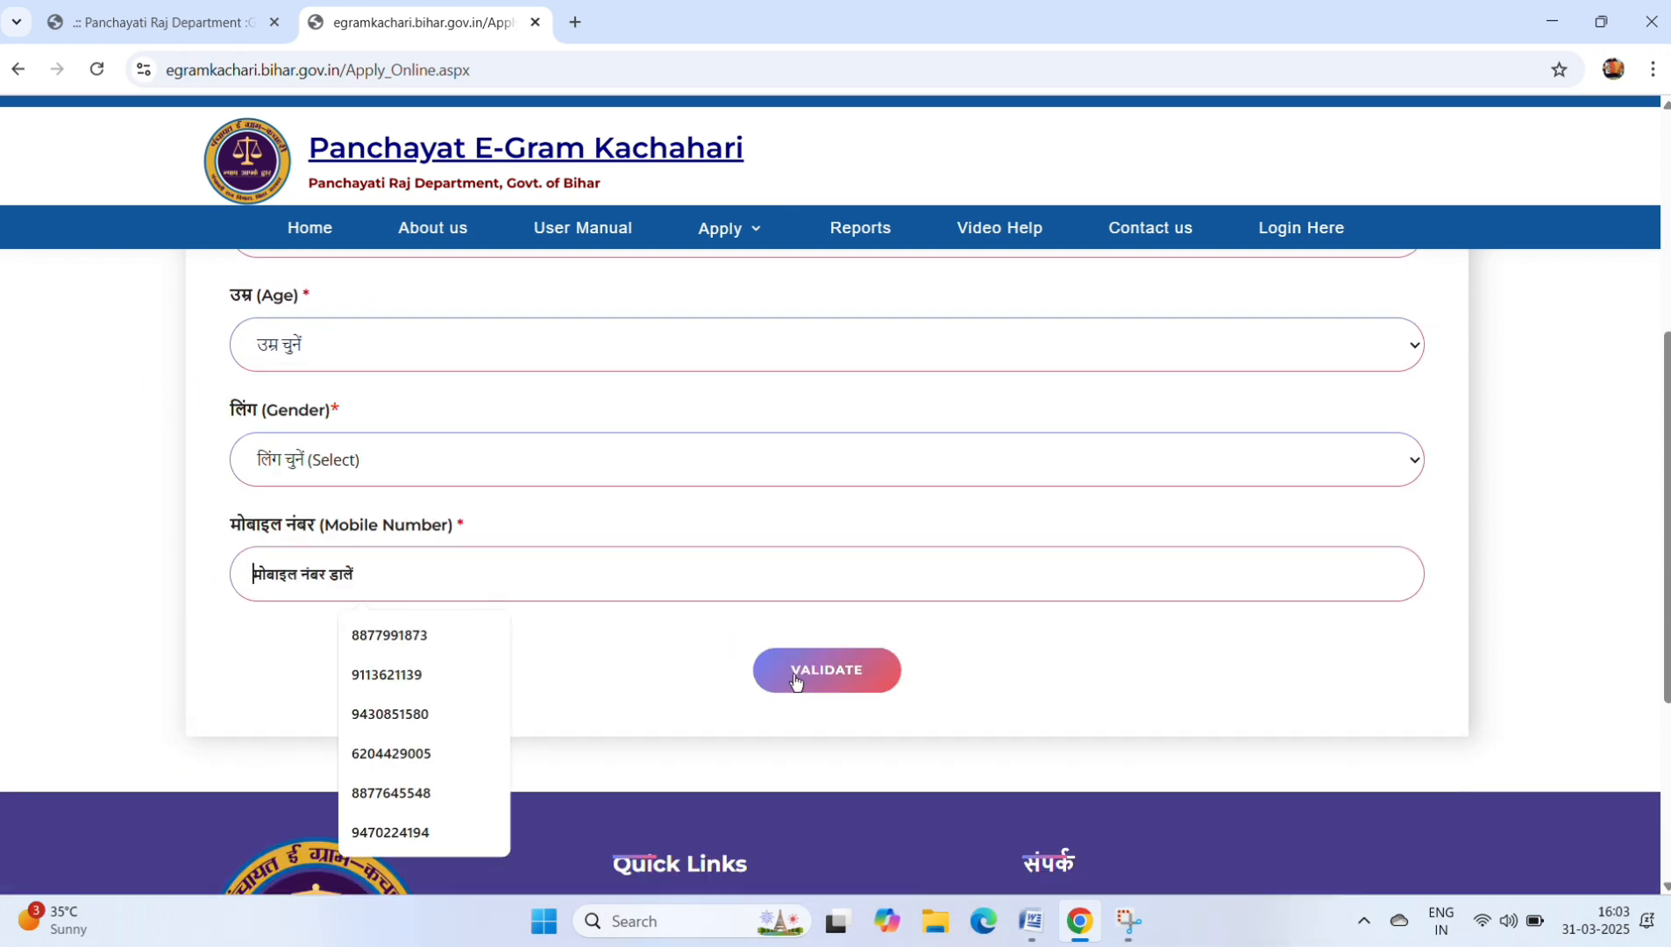
pyautogui.click(646, 659)
pyautogui.scroll(5, 781, 653)
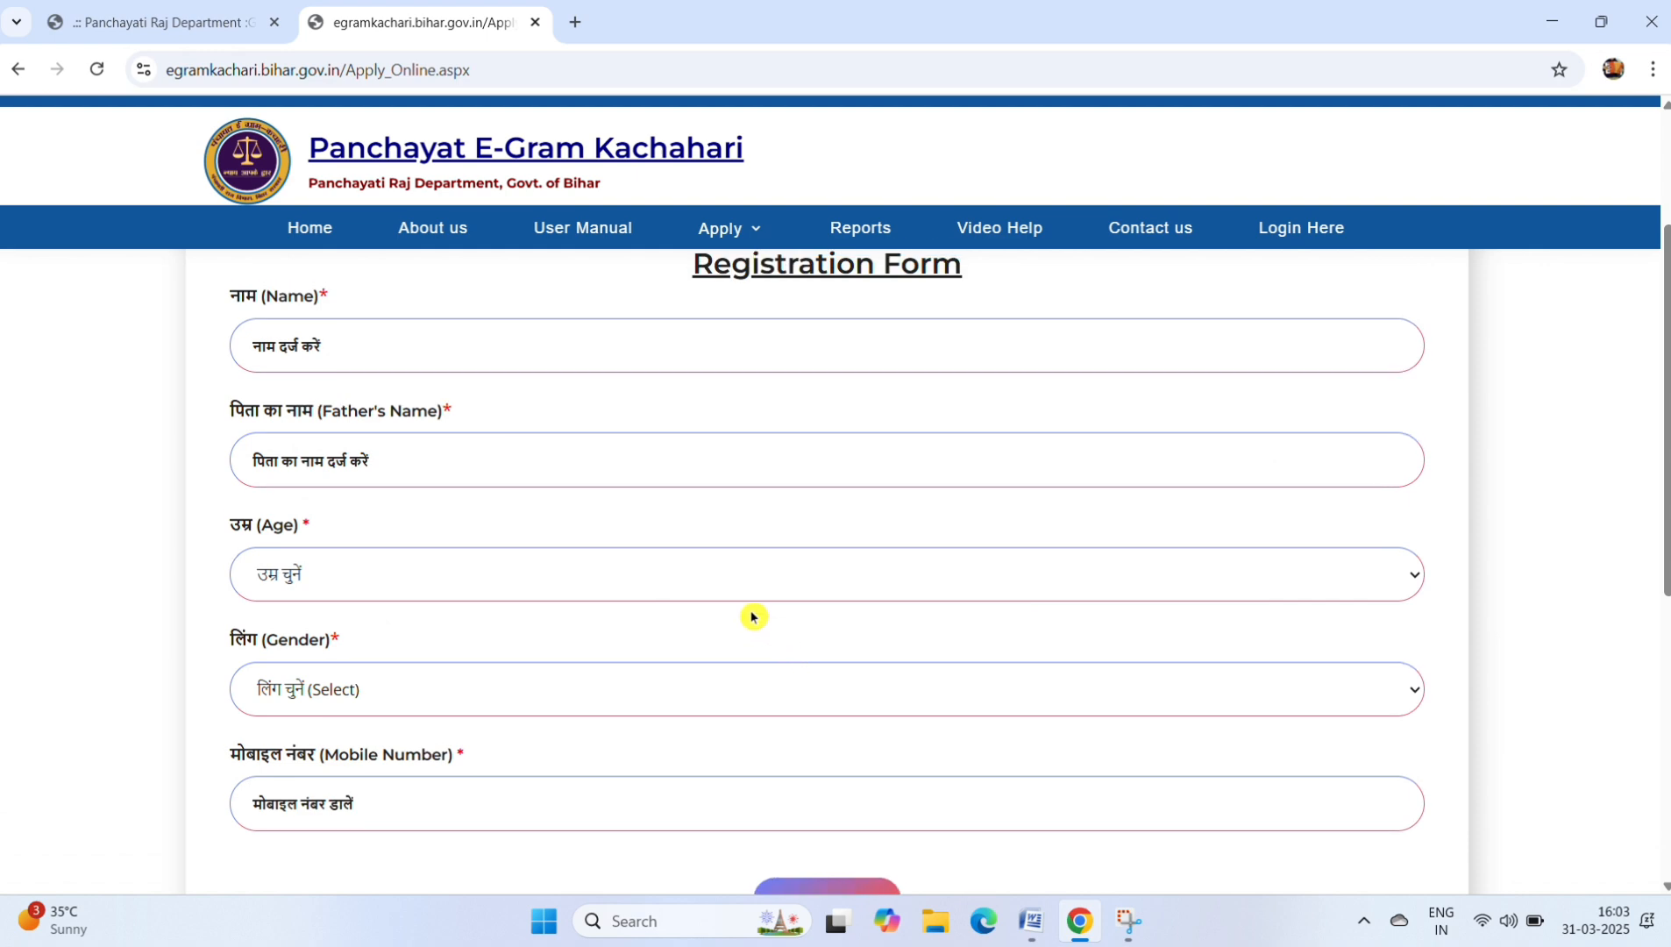
pyautogui.scroll(-5, 425, 572)
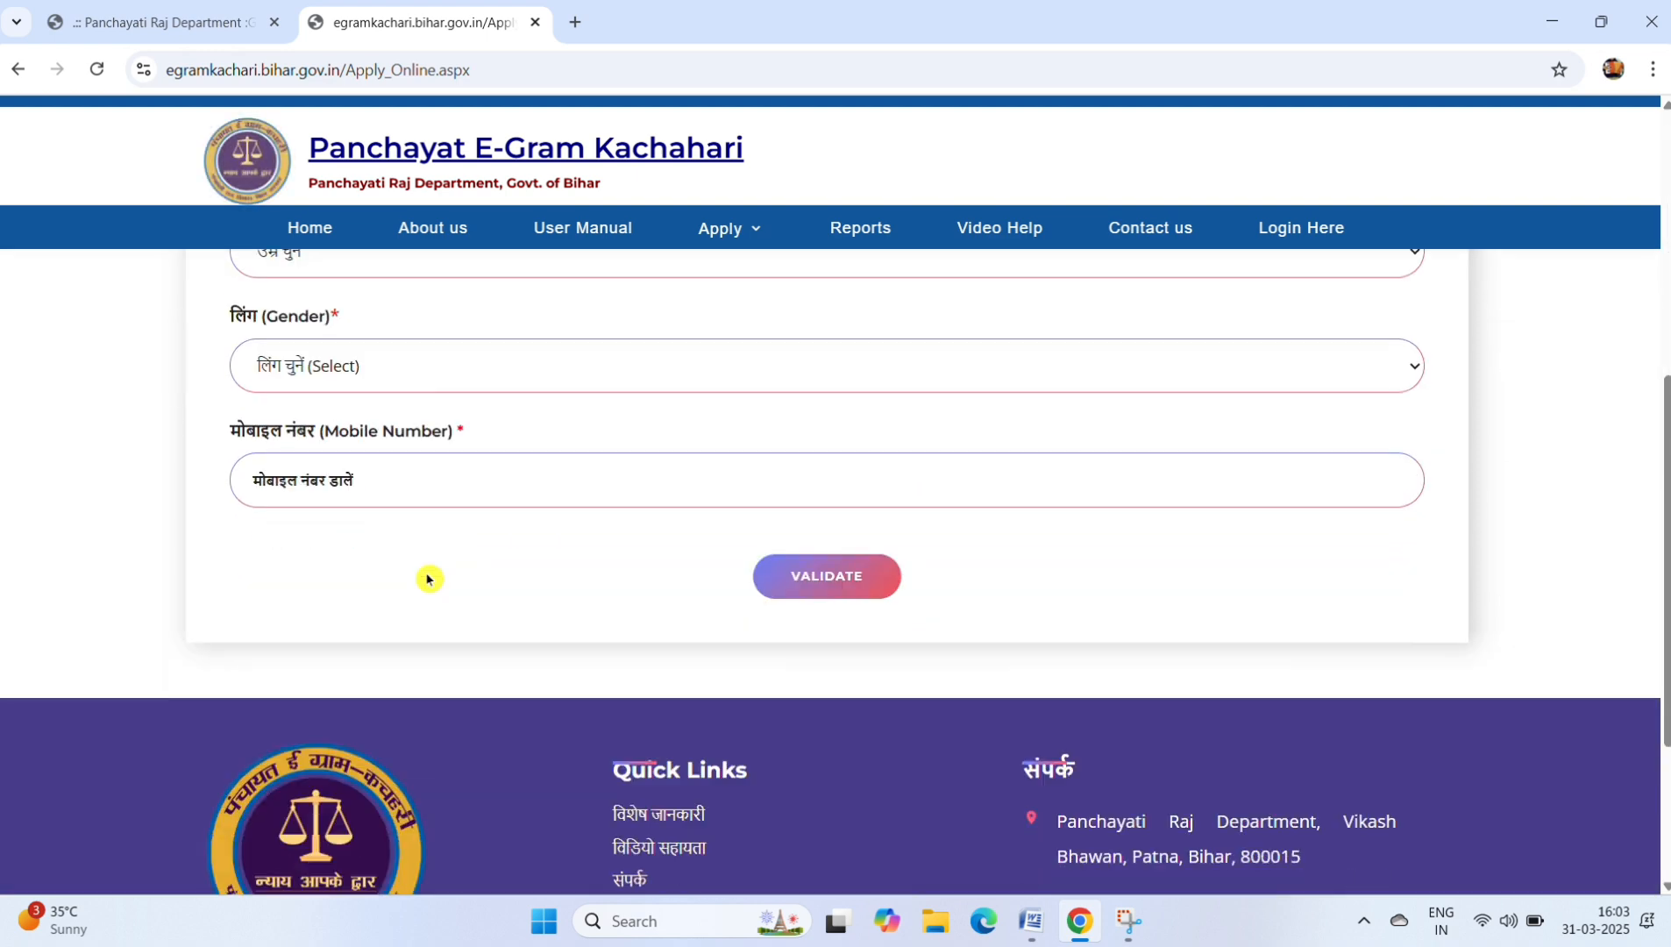
pyautogui.scroll(5, 509, 523)
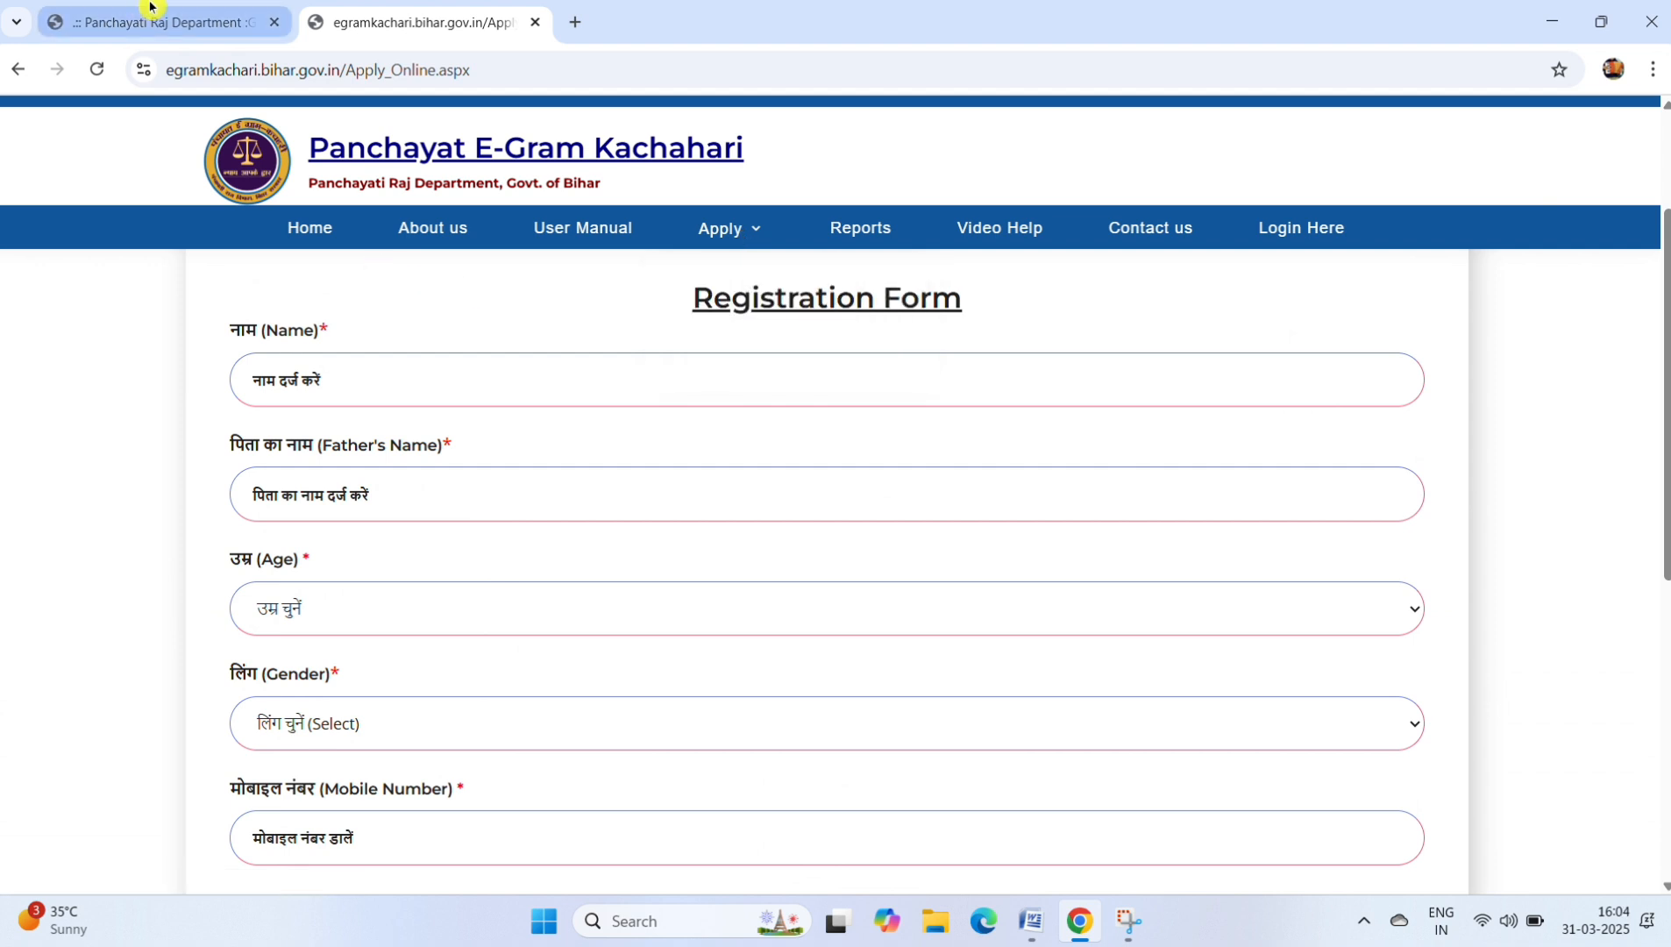
# Look up the case on the public View Application Status page using the saved complaint number
pyautogui.moveTo(198, 22)
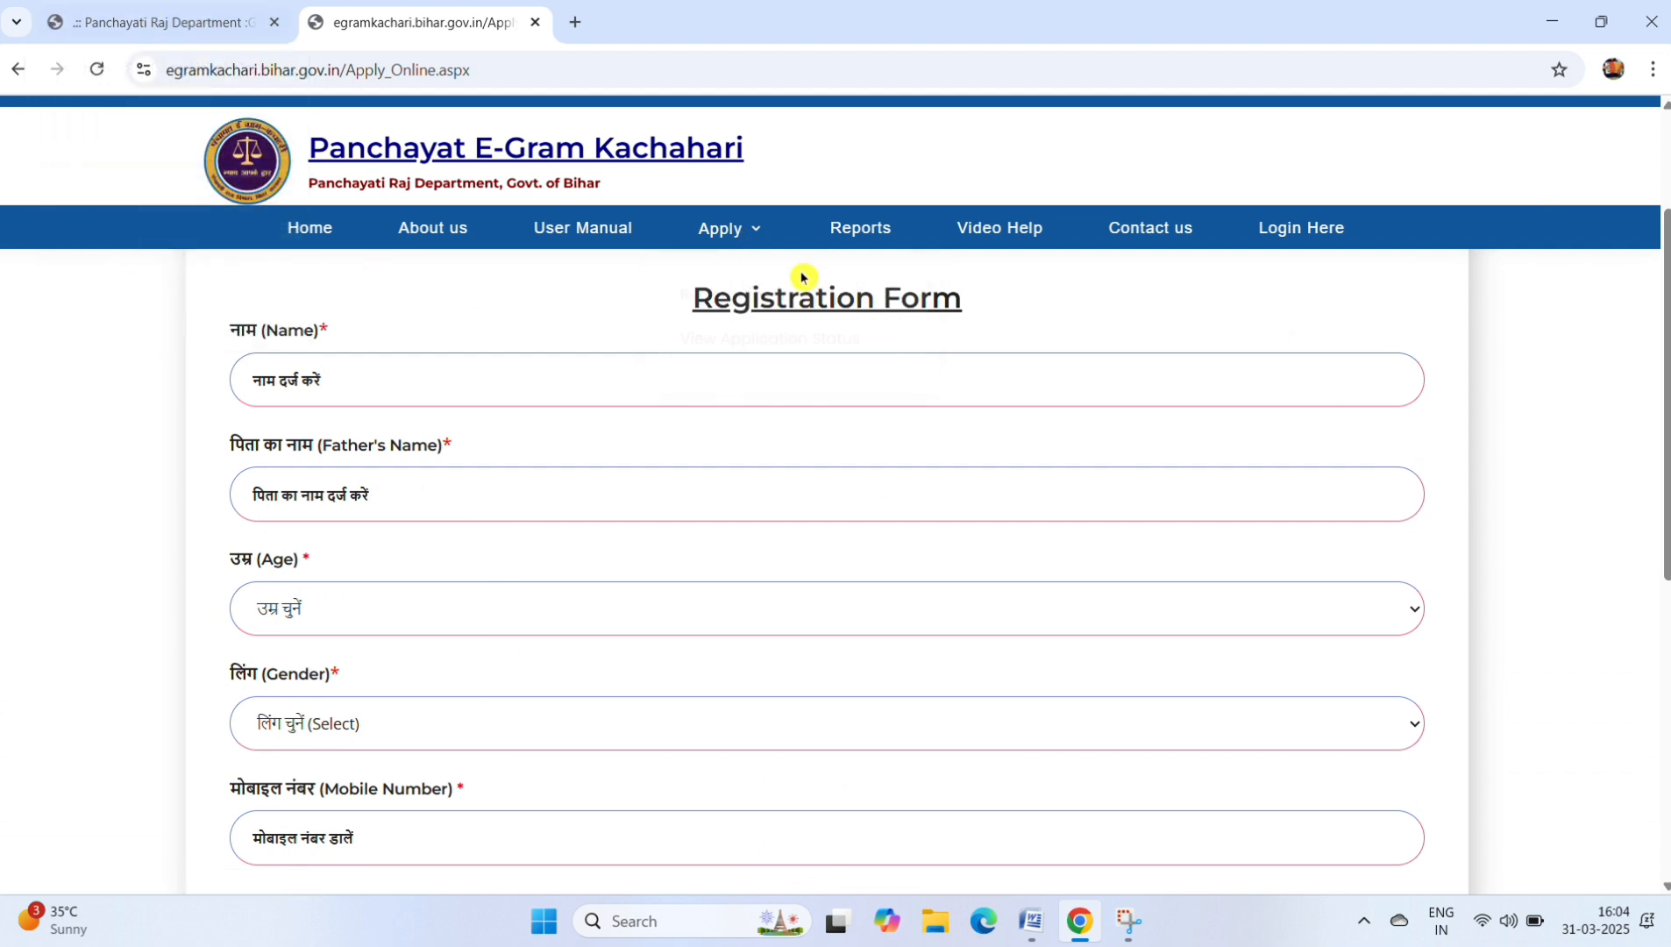
pyautogui.click(756, 235)
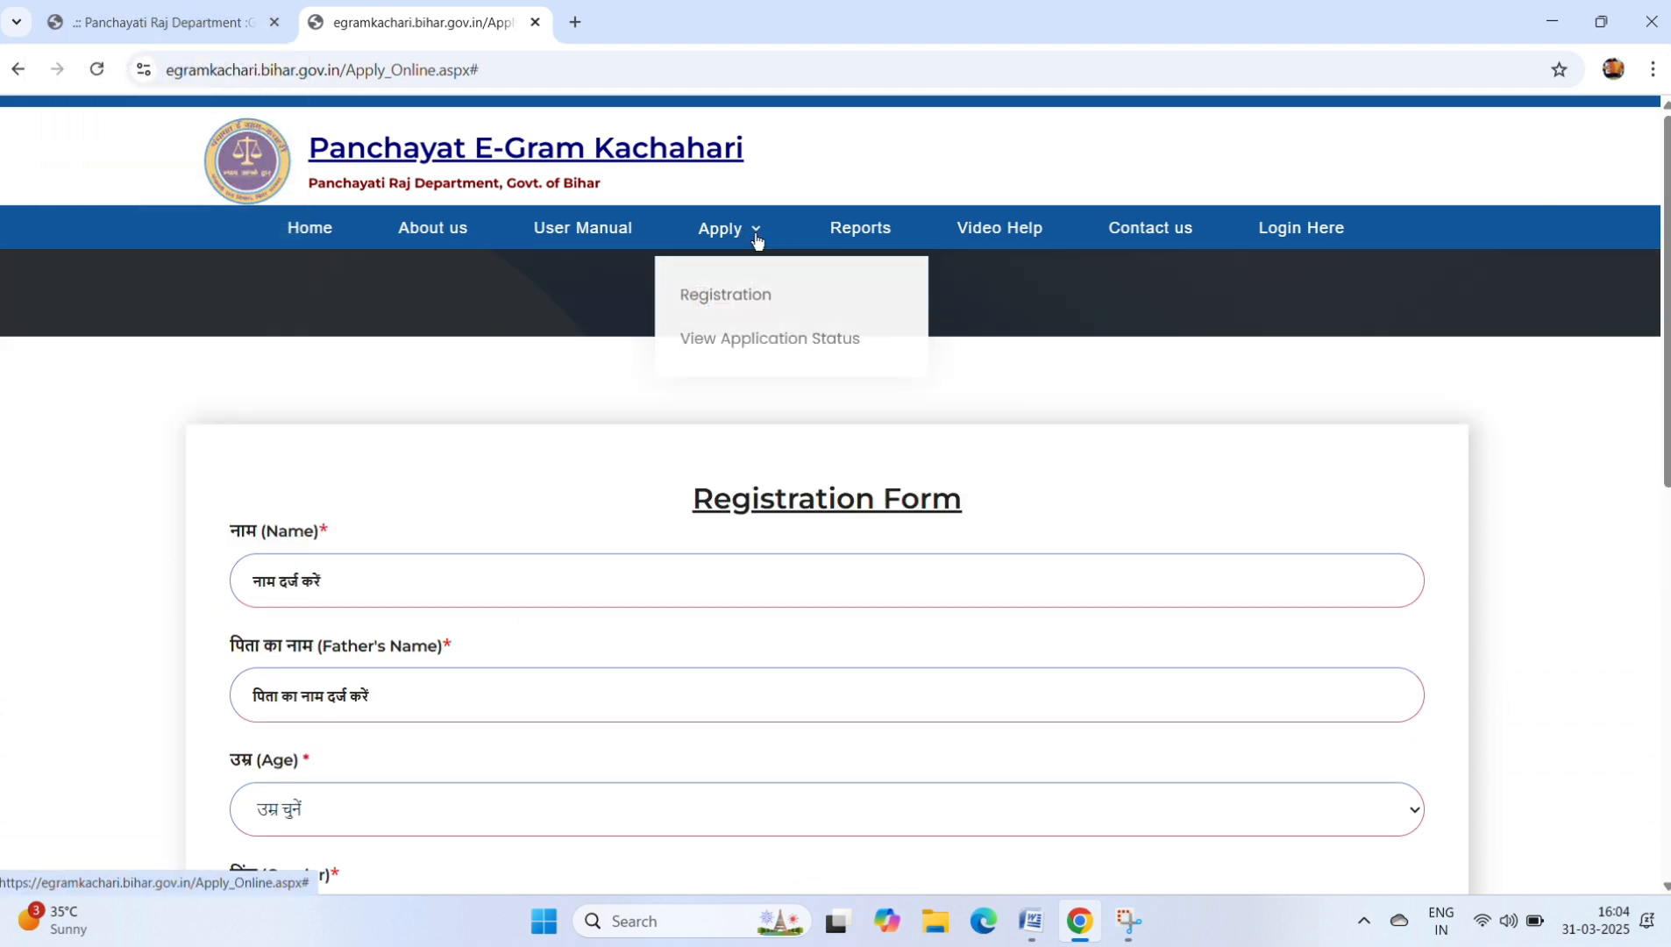
pyautogui.click(751, 350)
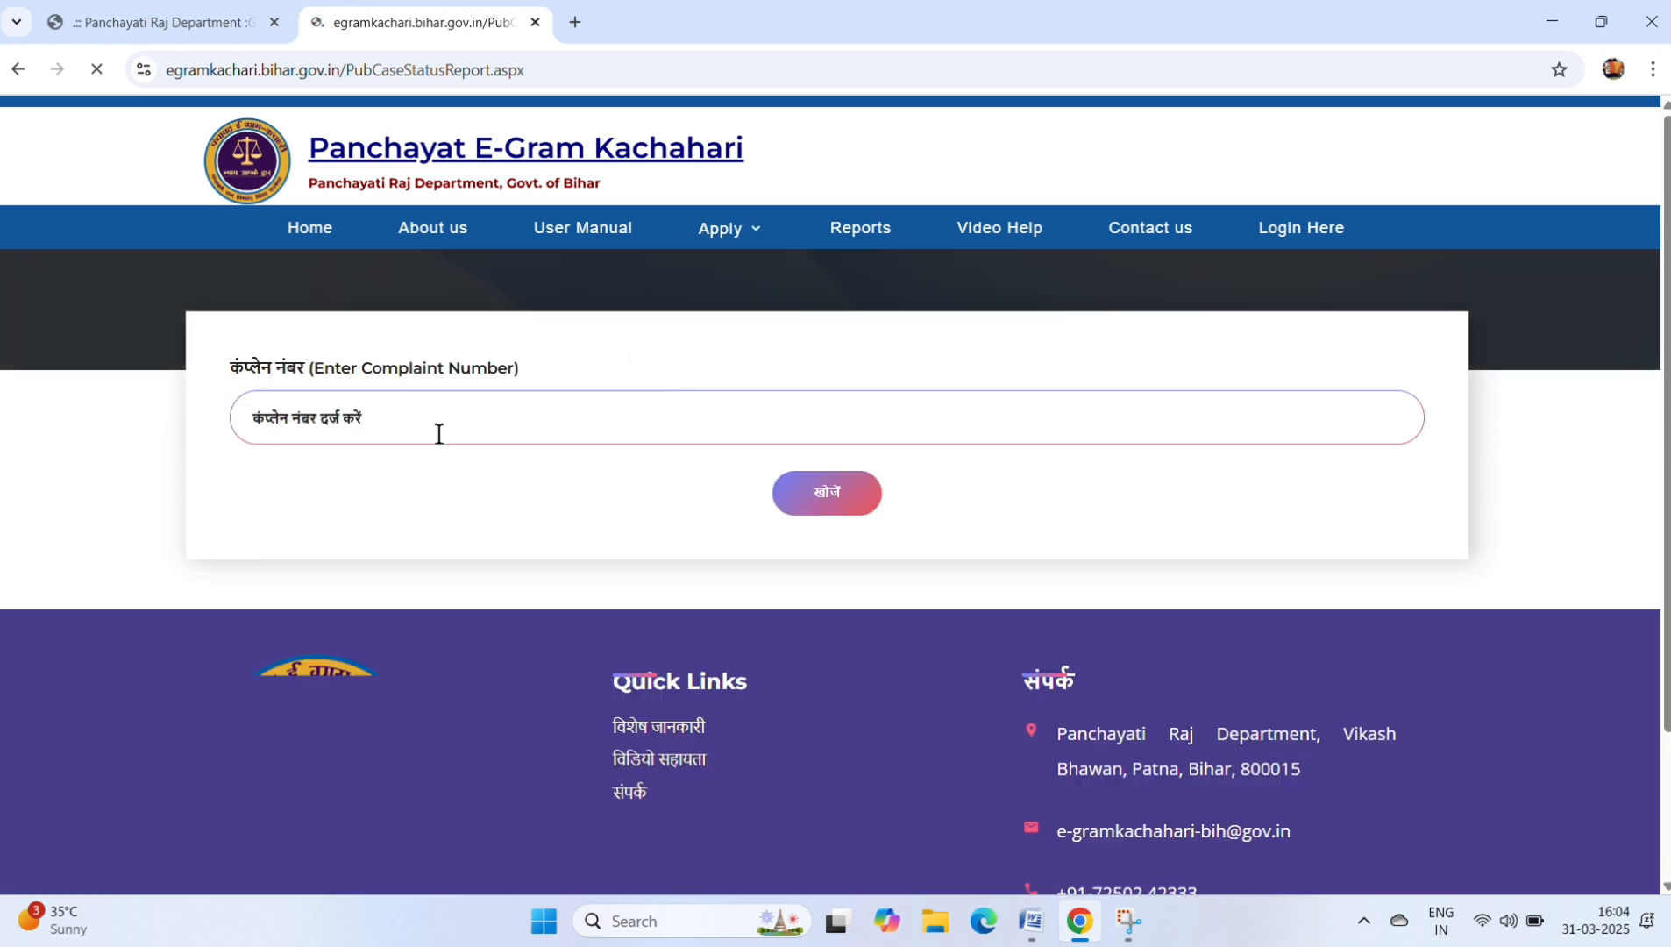
pyautogui.click(437, 433)
pyautogui.click(455, 479)
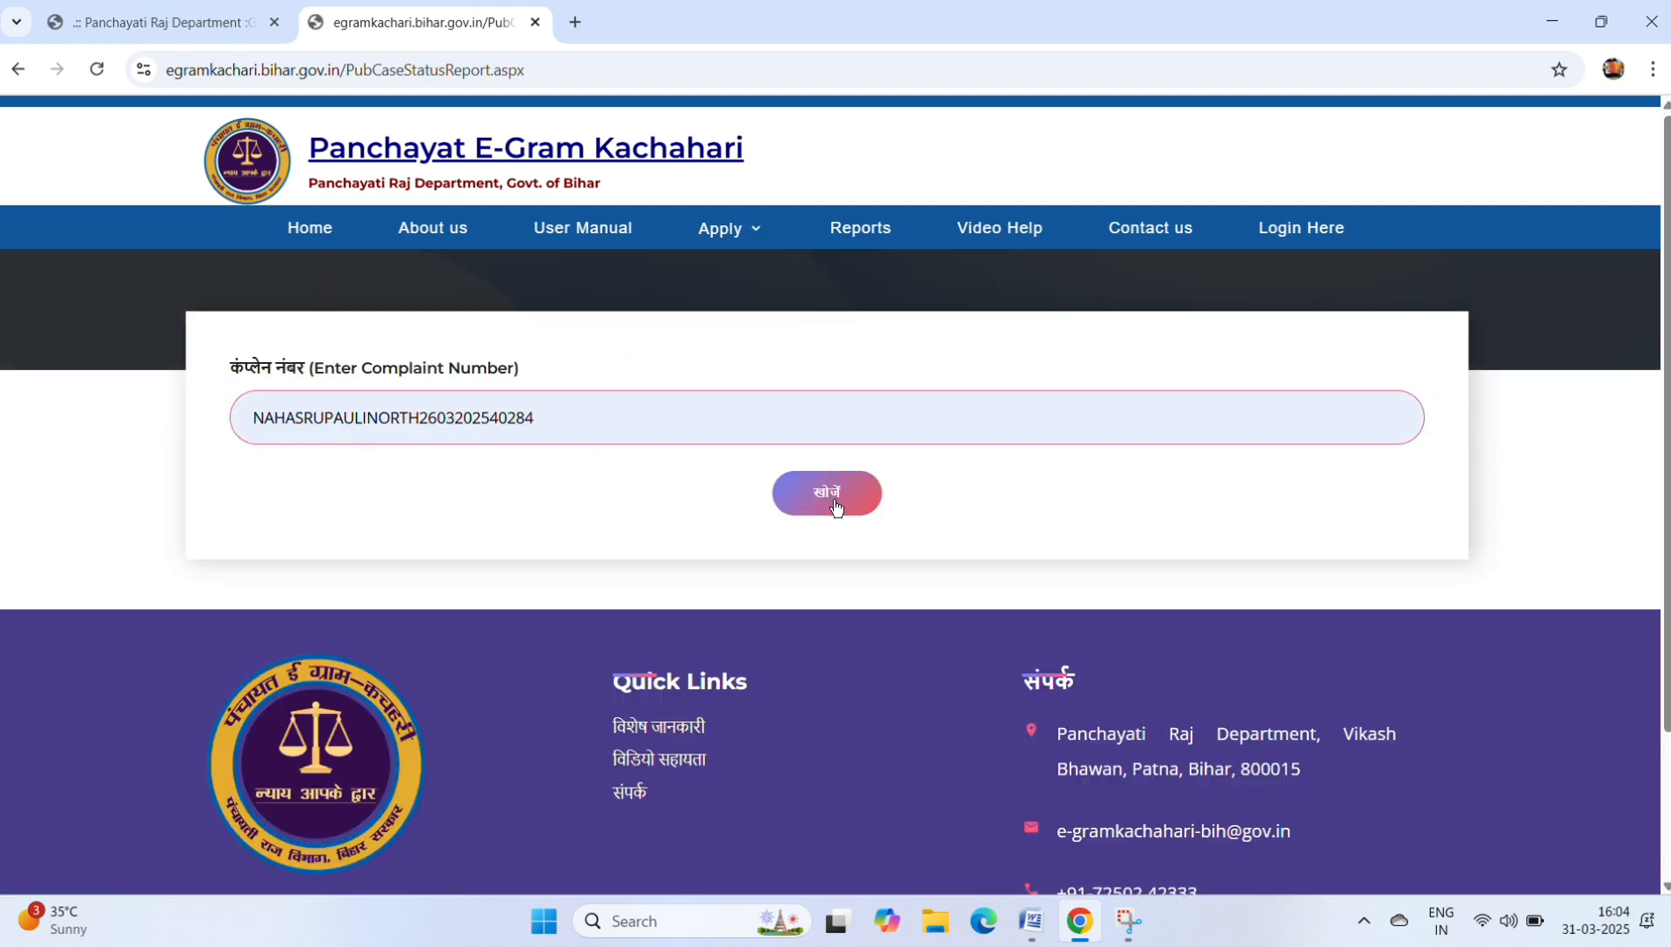
pyautogui.click(834, 504)
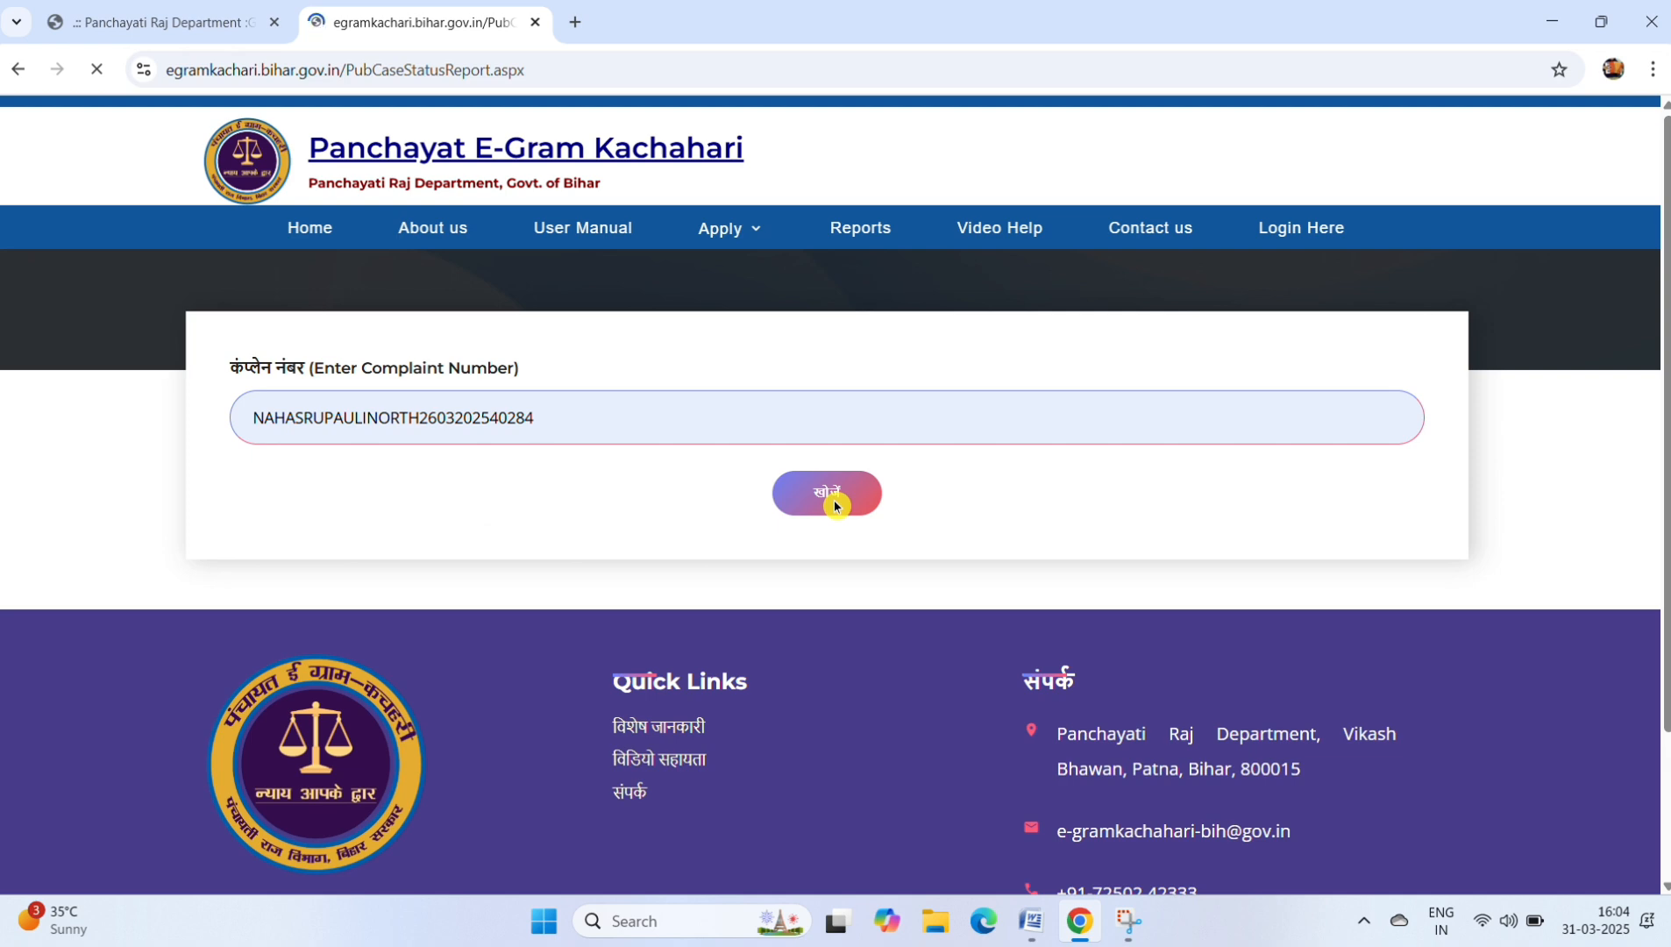
# Examine the public case report from party details to the court judgement record, and return to the portal's home page
pyautogui.scroll(-3, 740, 594)
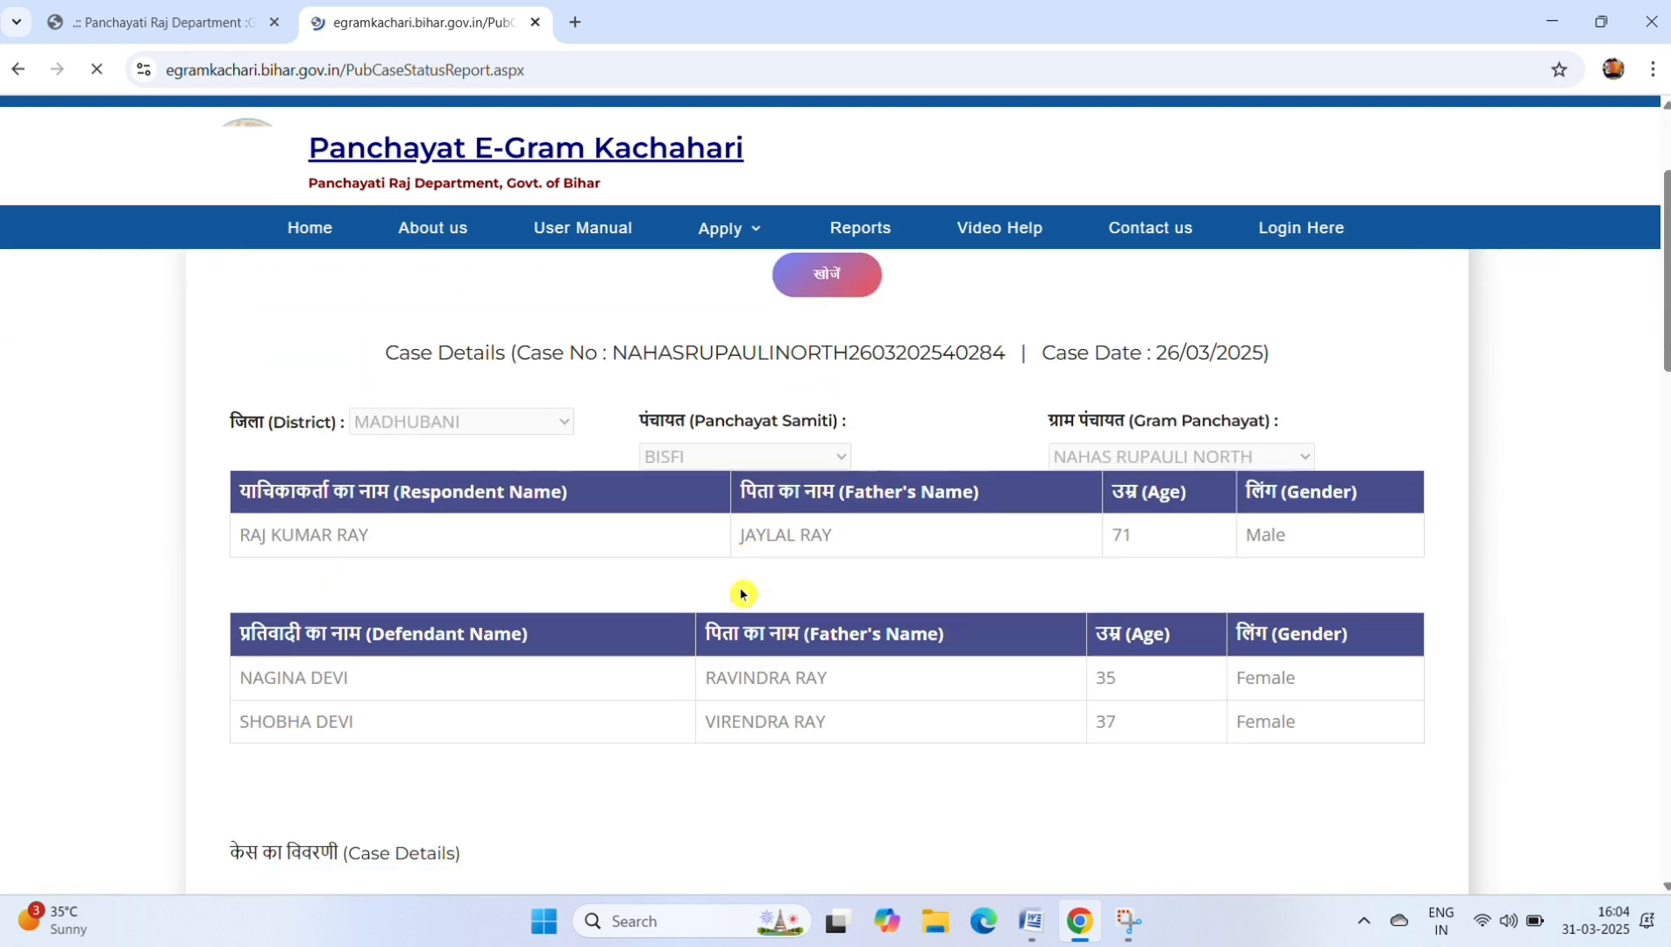
pyautogui.scroll(-1, 741, 595)
pyautogui.scroll(3, 741, 595)
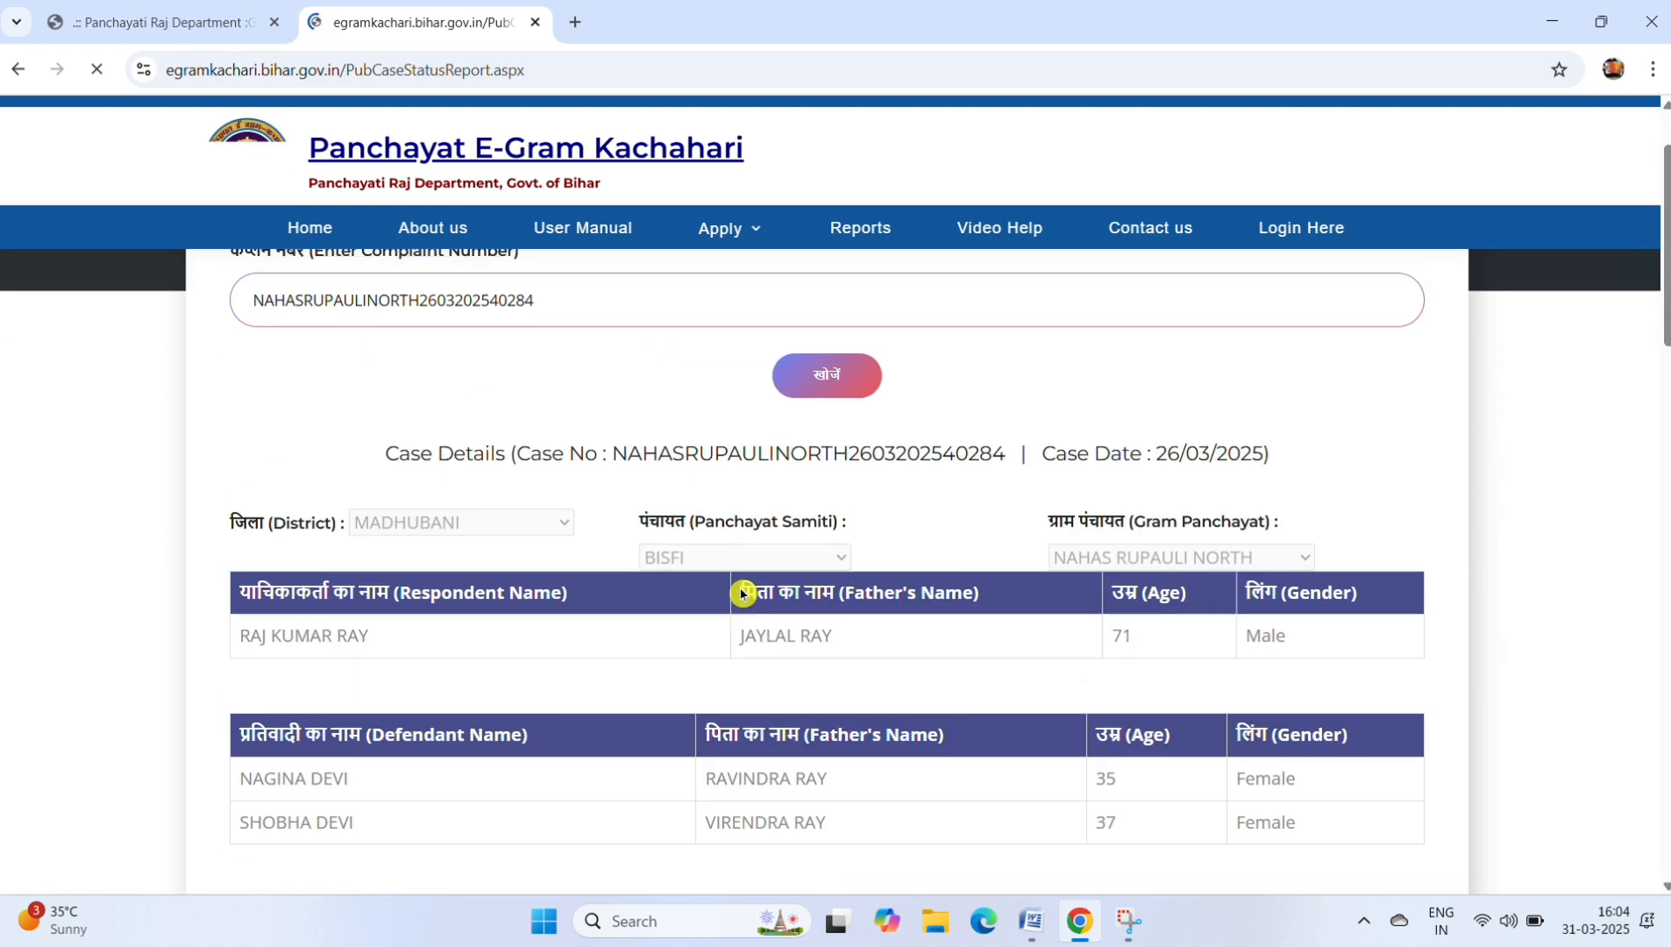
pyautogui.scroll(-3, 567, 496)
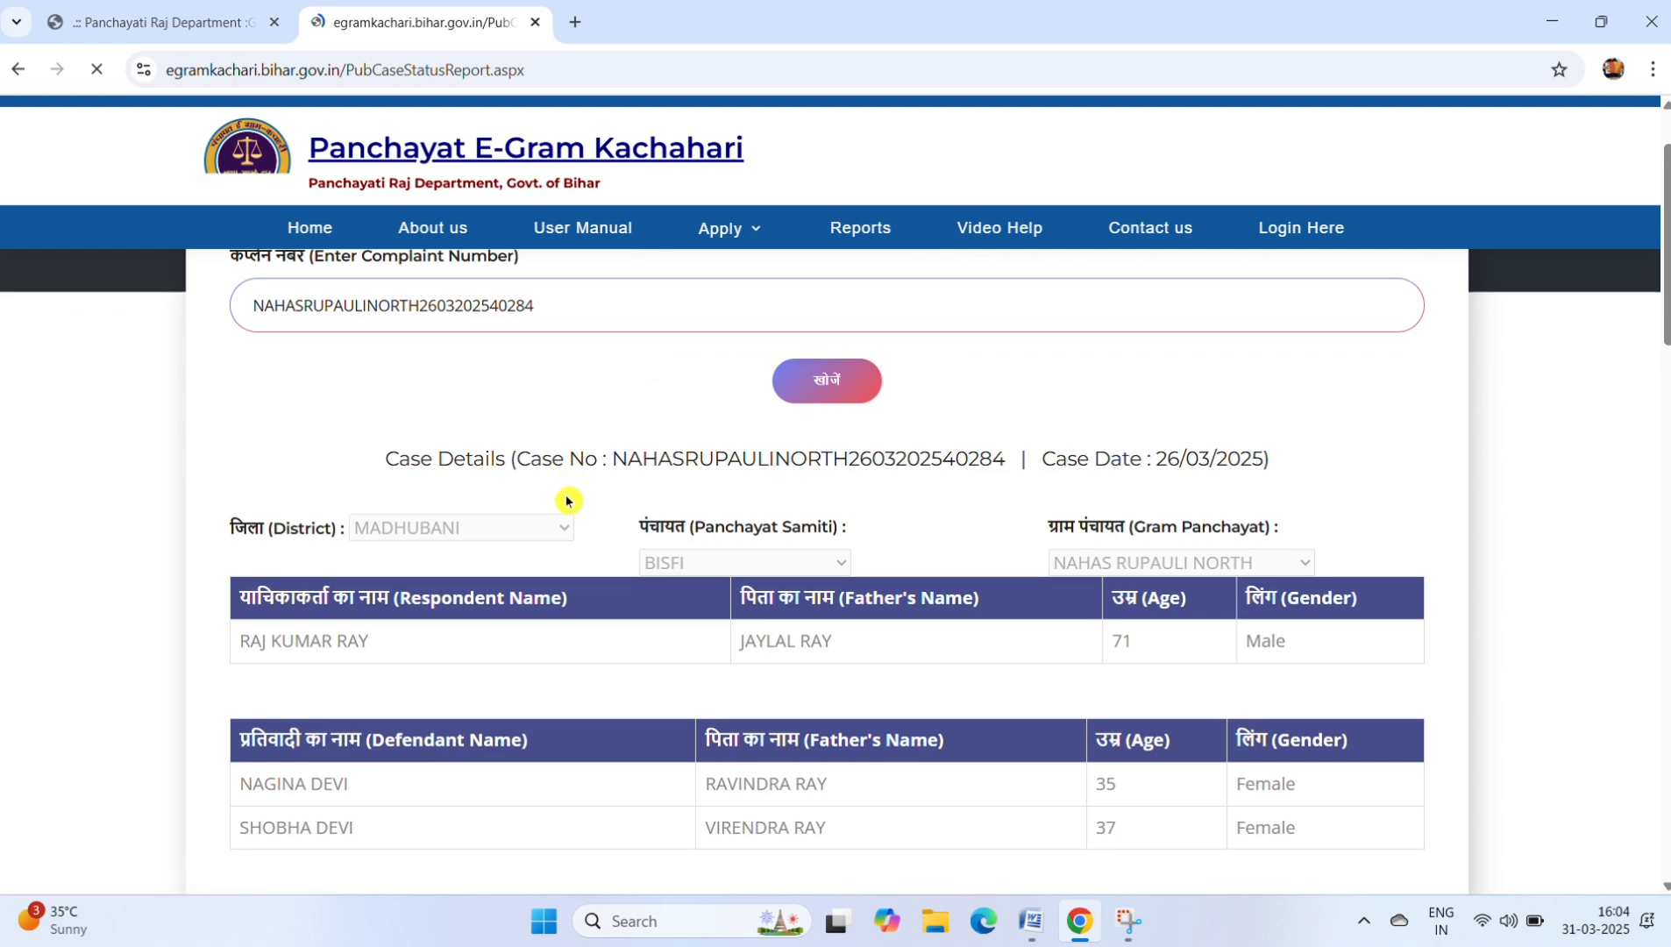
pyautogui.scroll(-5, 851, 737)
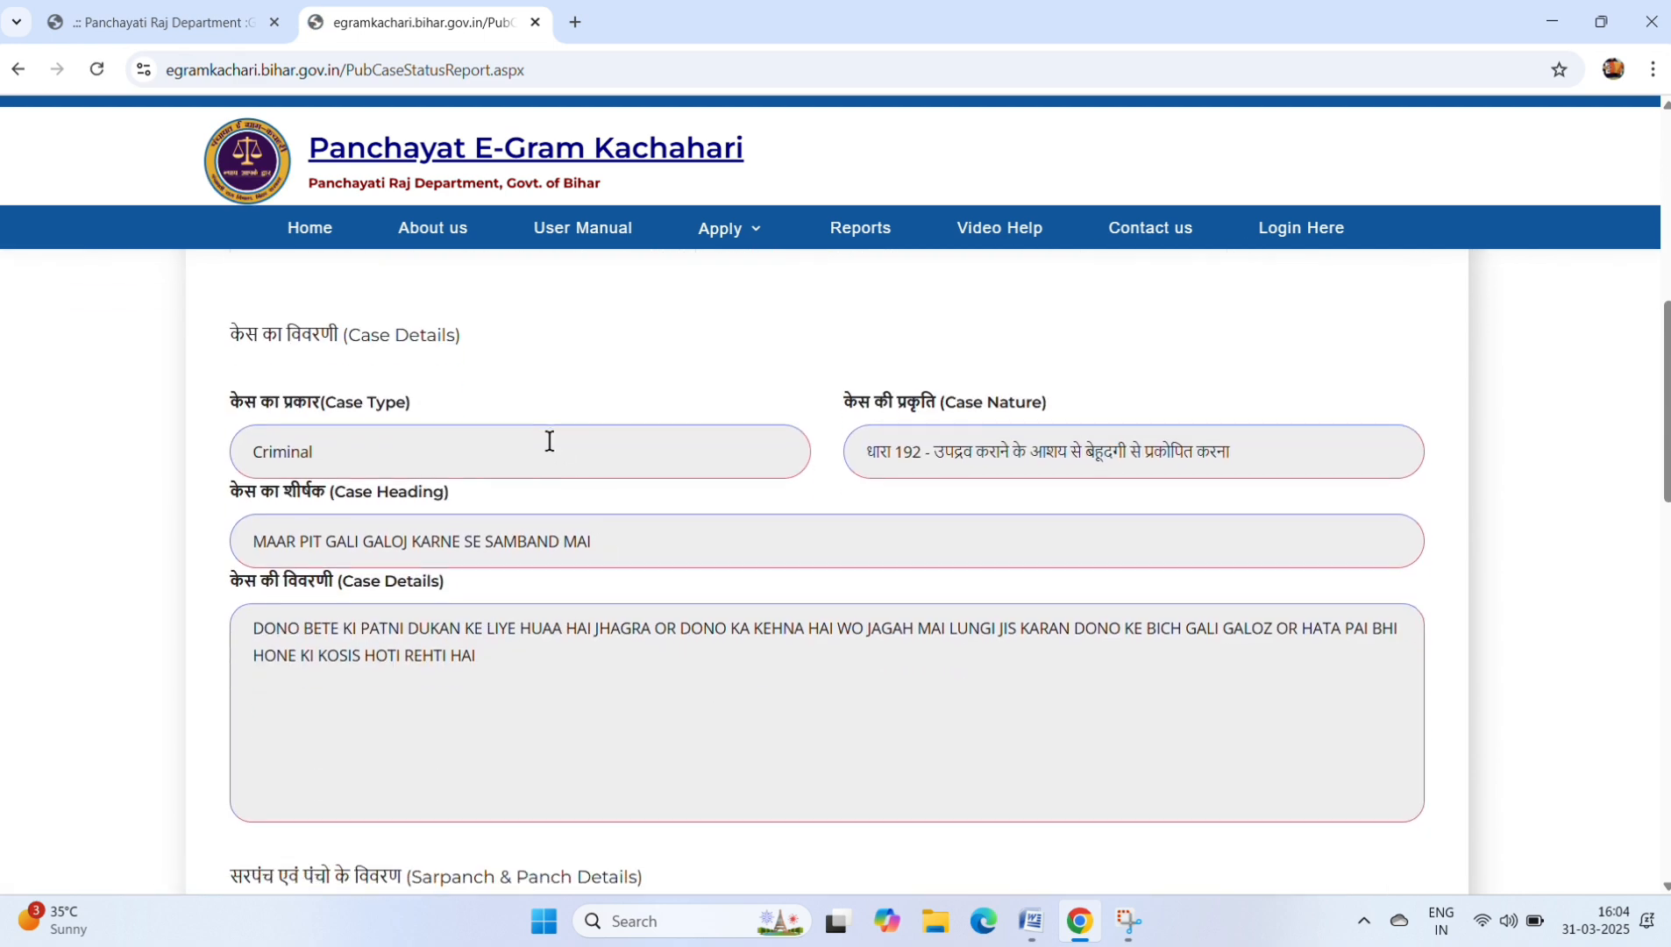
pyautogui.scroll(-6, 552, 443)
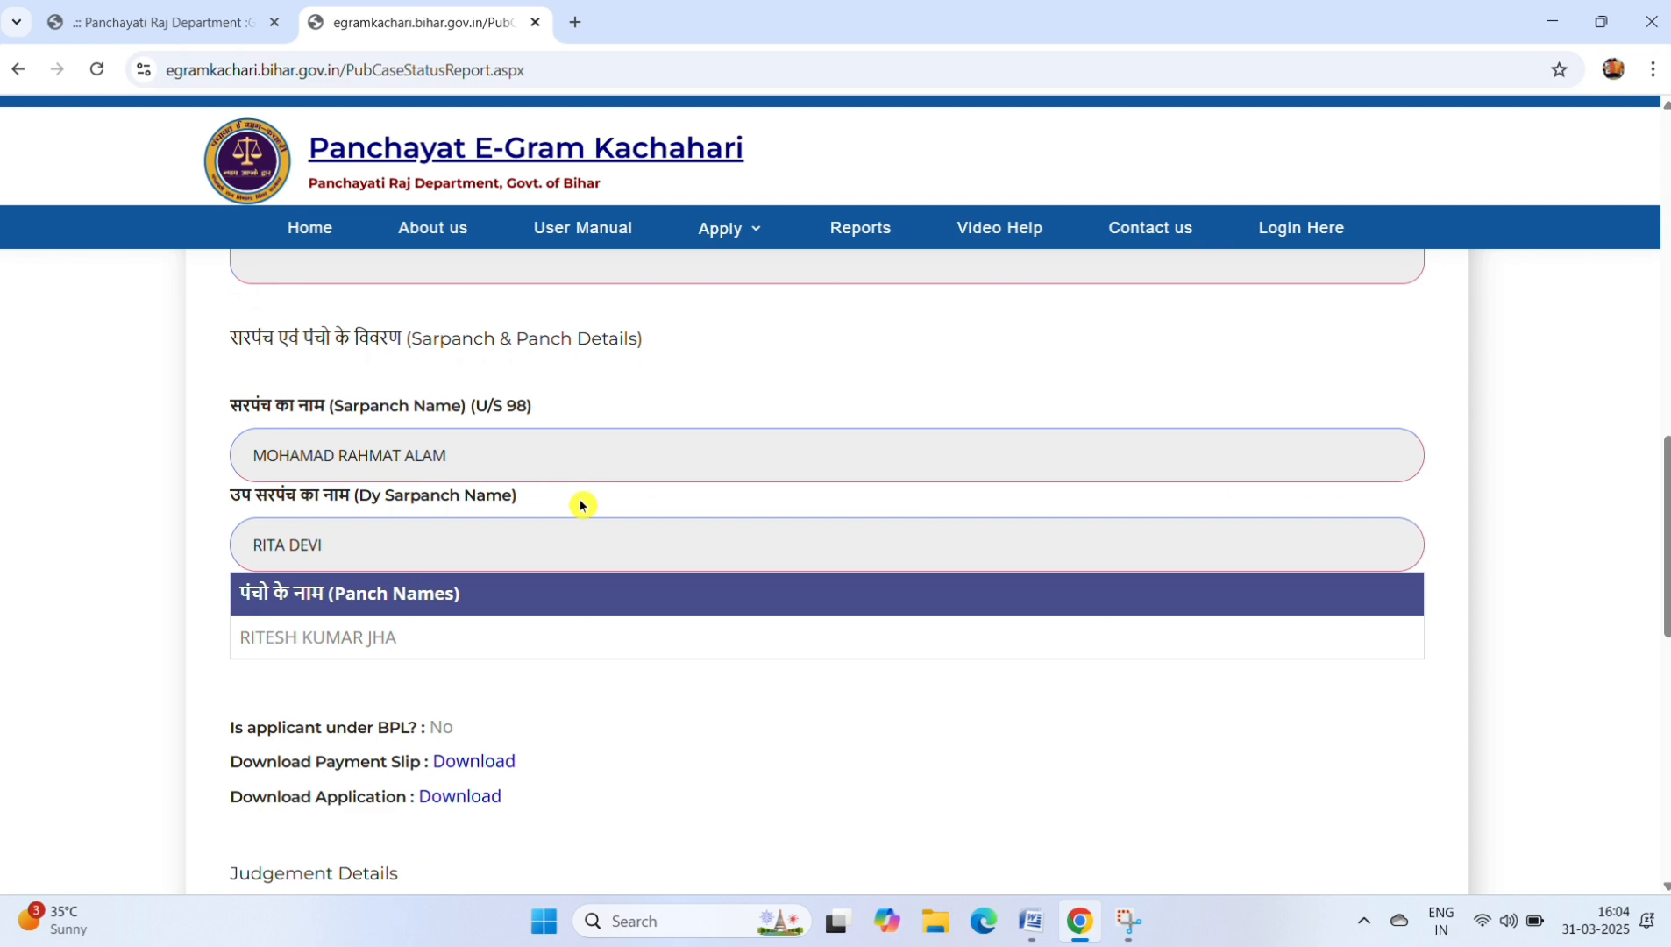
pyautogui.scroll(-5, 581, 506)
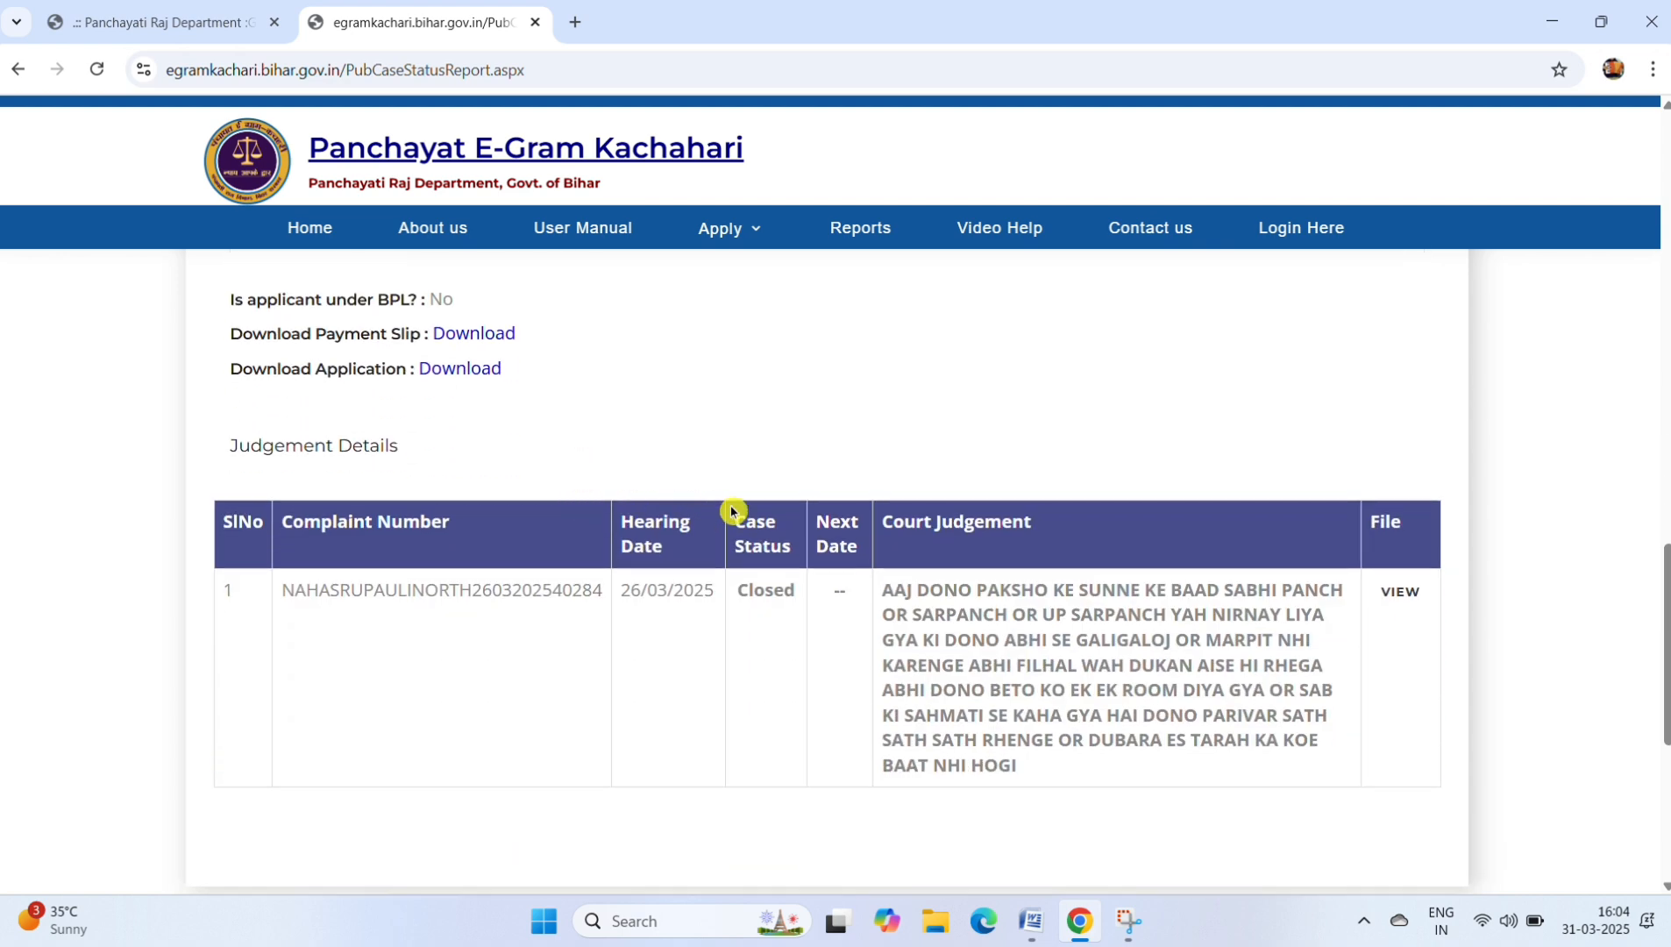
pyautogui.scroll(8, 732, 511)
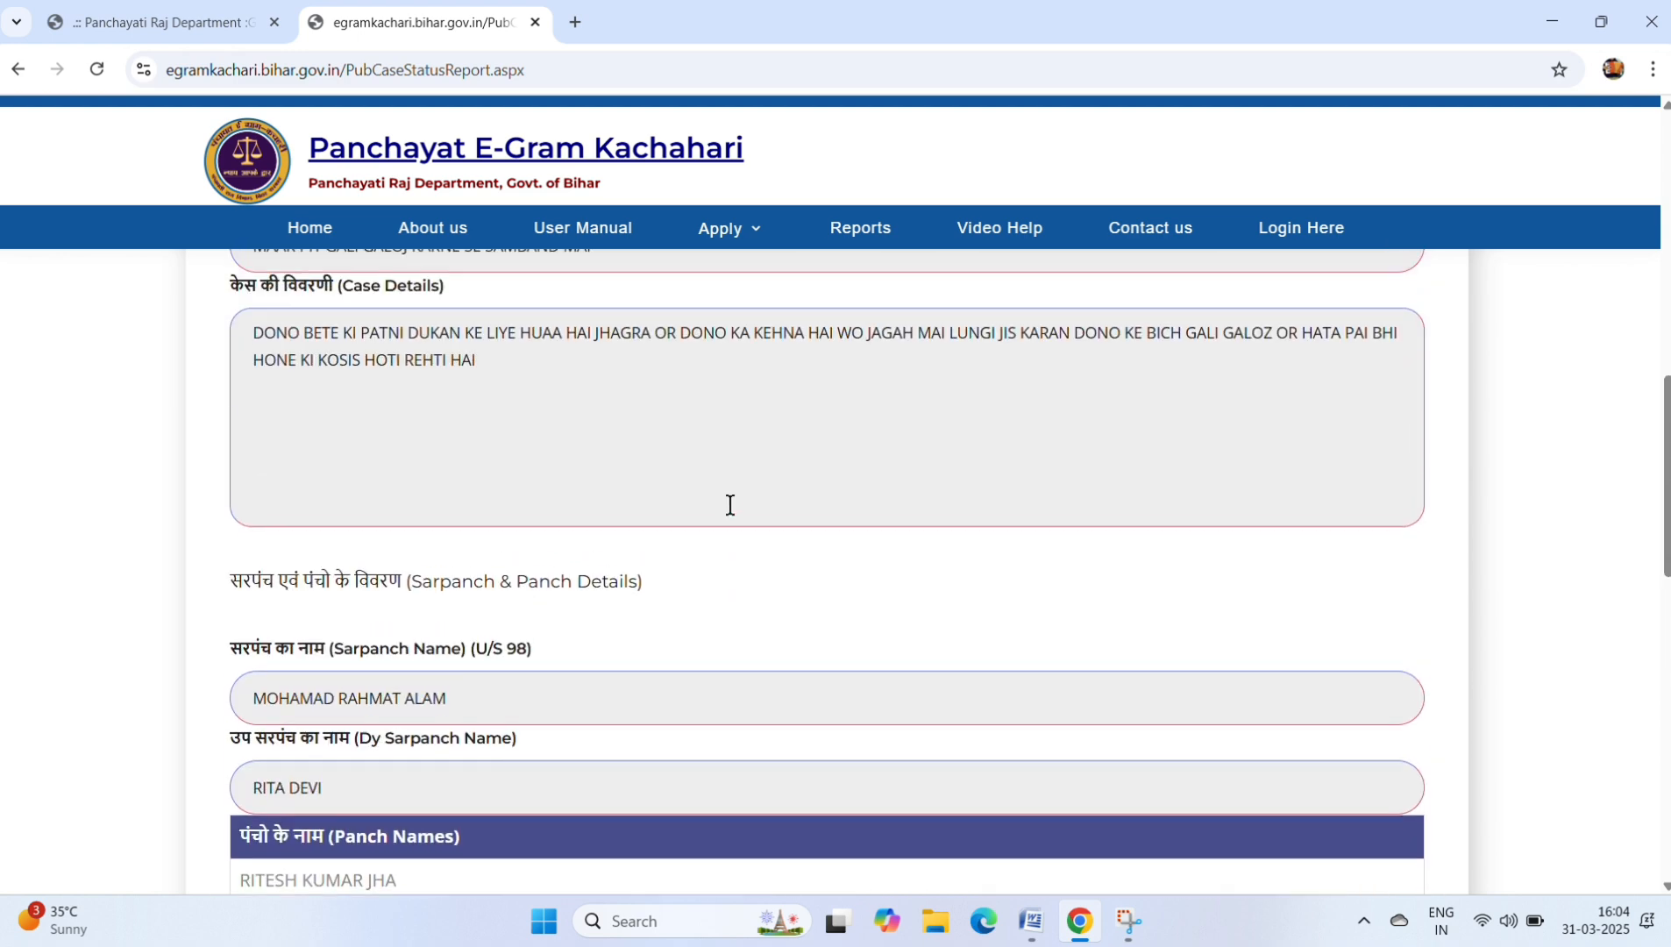
pyautogui.scroll(8, 730, 505)
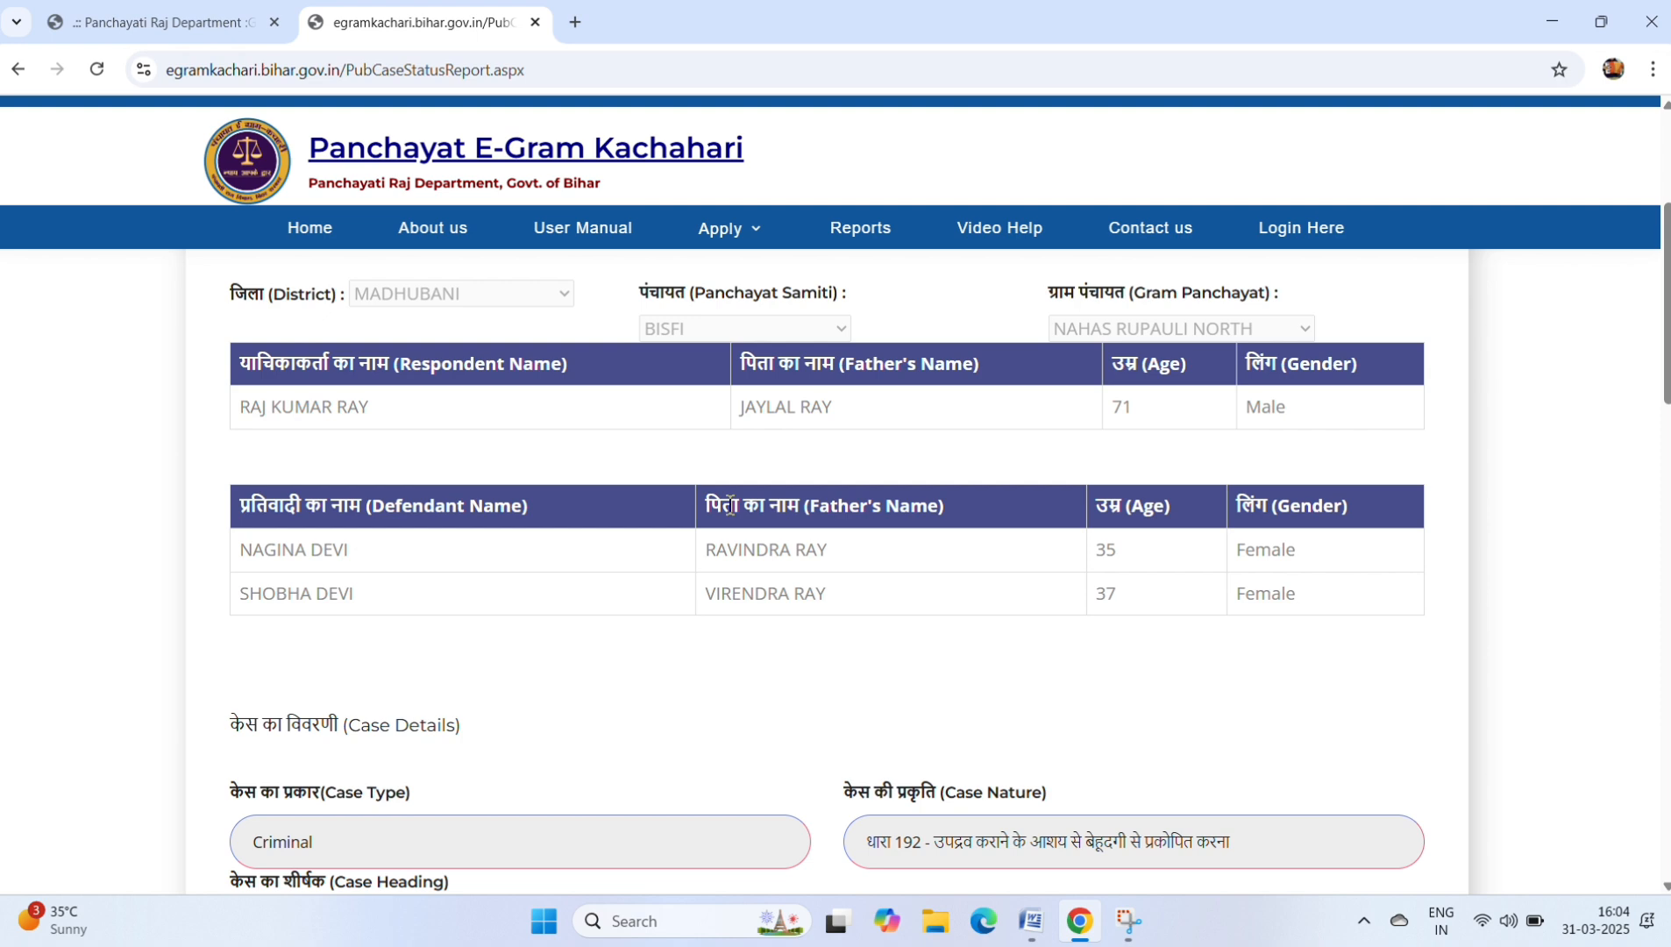
pyautogui.scroll(4, 730, 504)
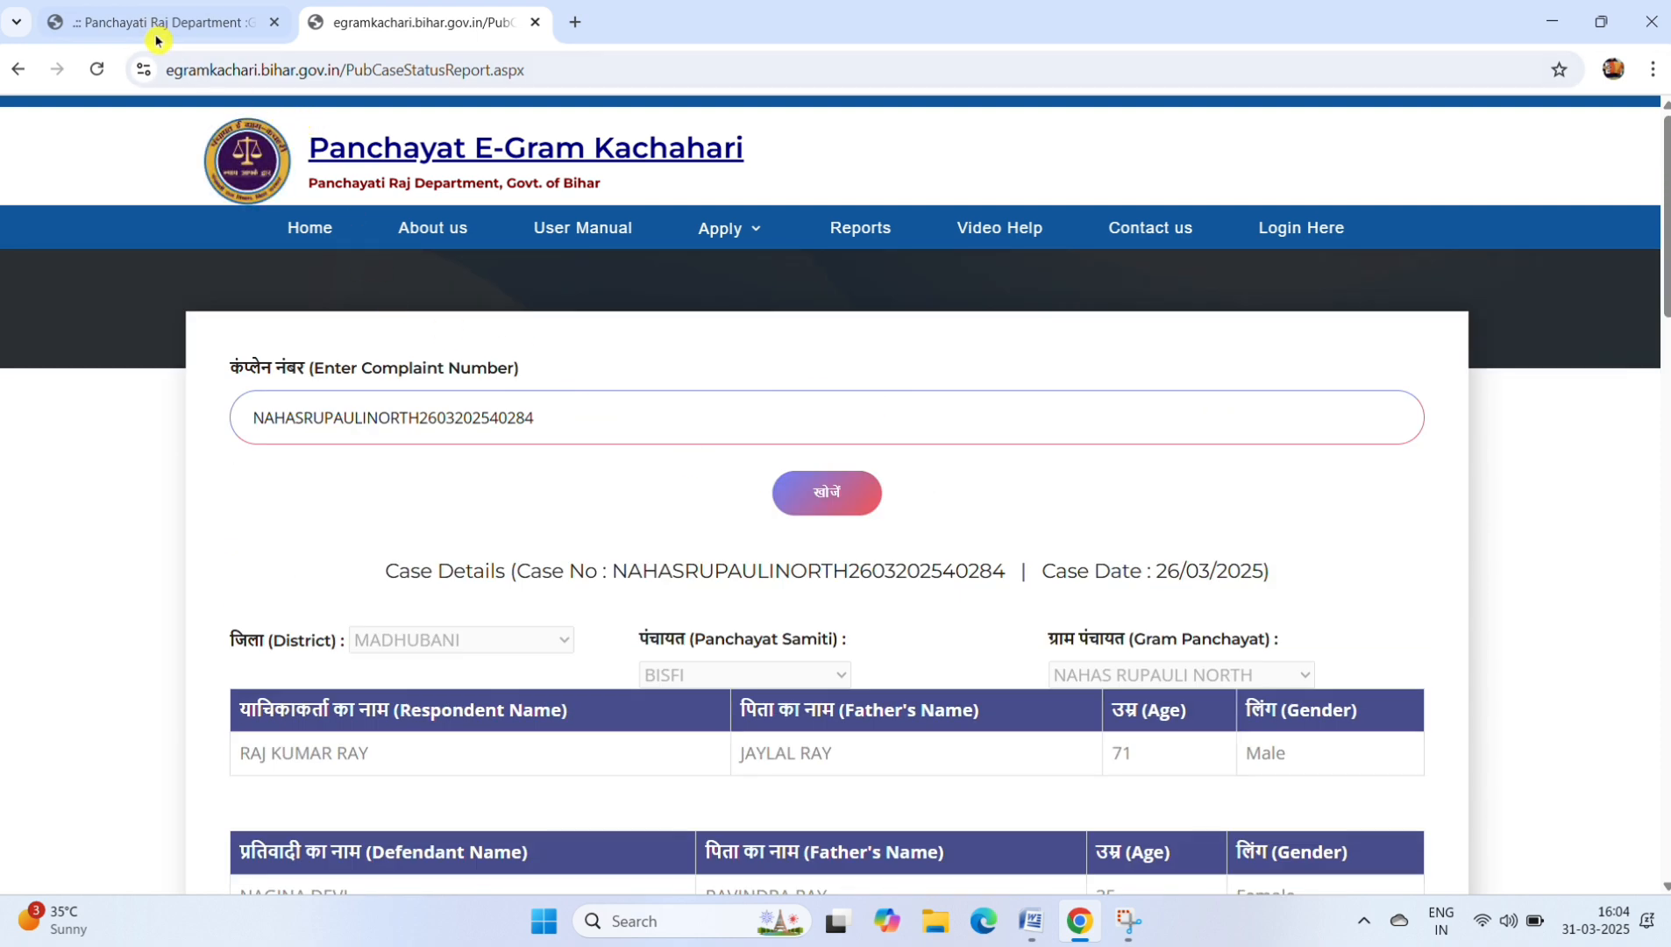
pyautogui.click(157, 26)
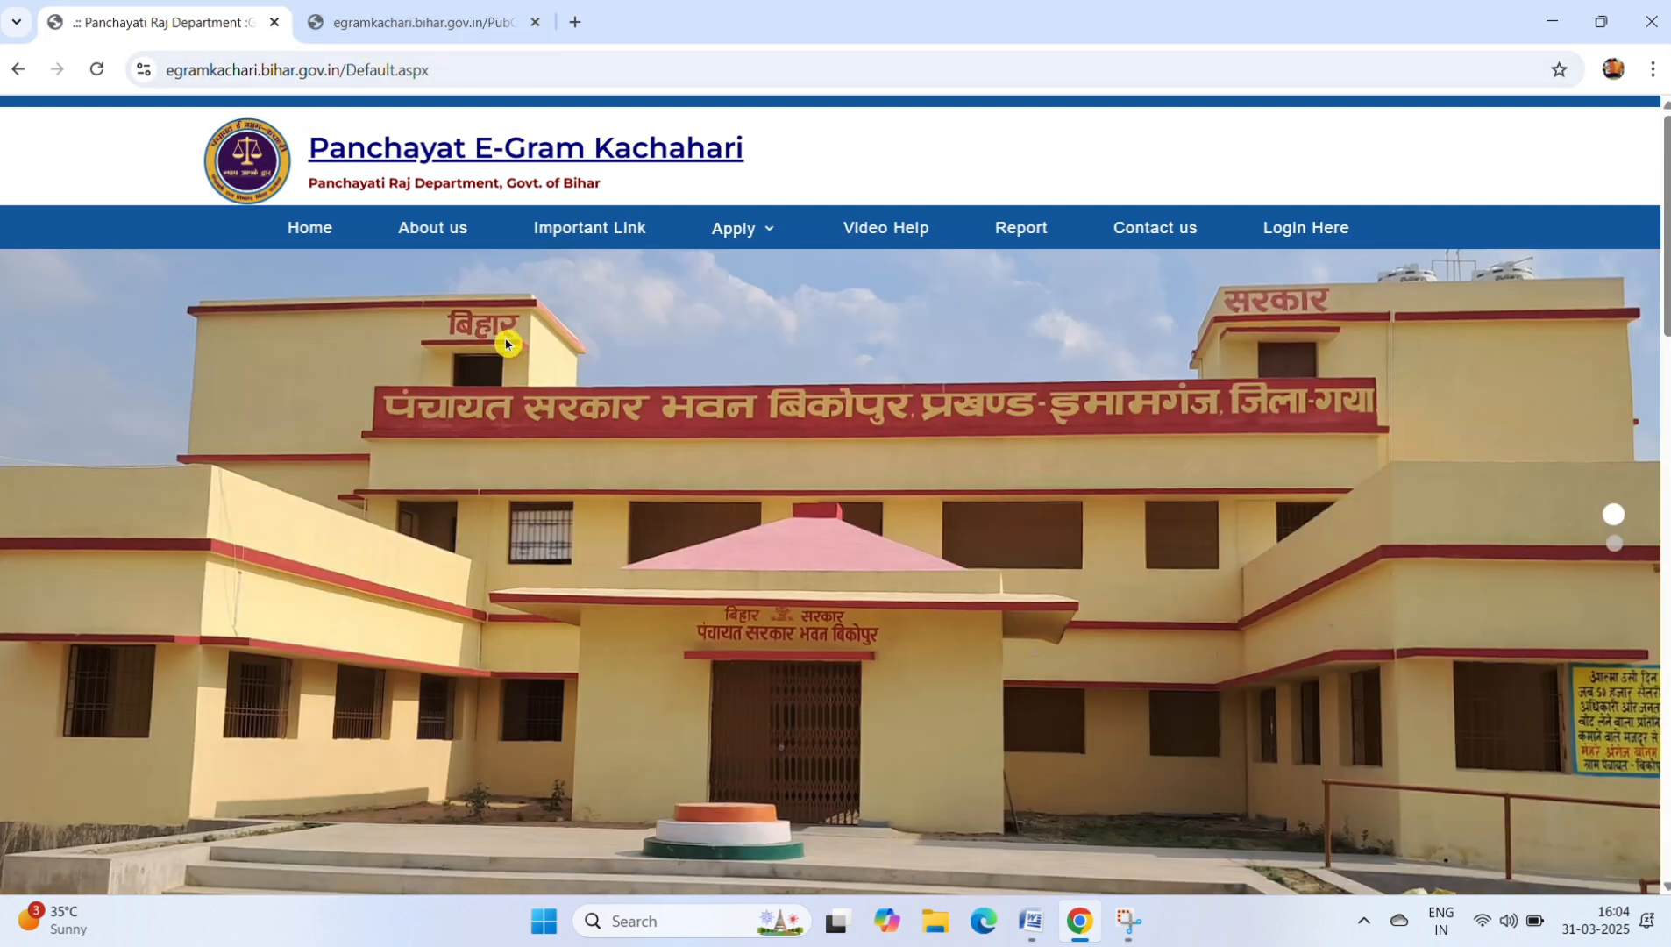